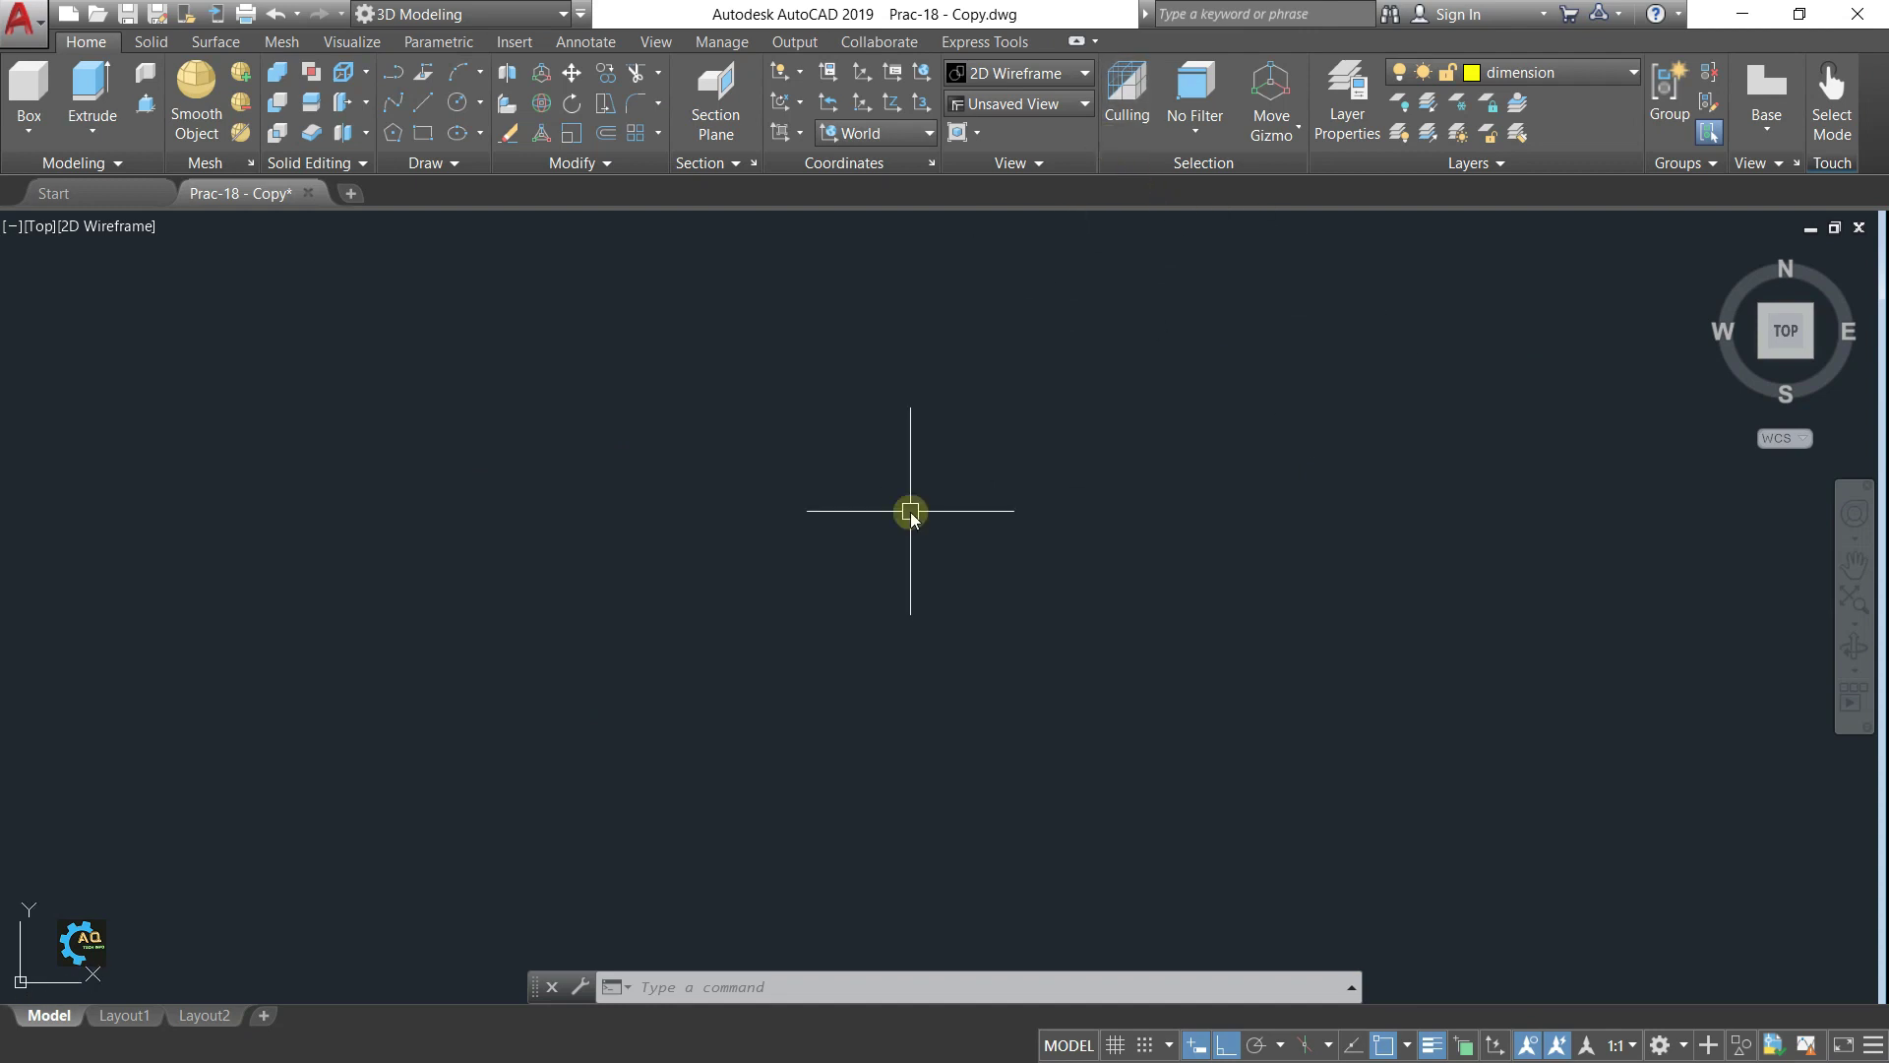
# - Draw a 10-unit horizontal line
pyautogui.write('l')
pyautogui.press('Return')
pyautogui.click(841, 371)
pyautogui.write('10')
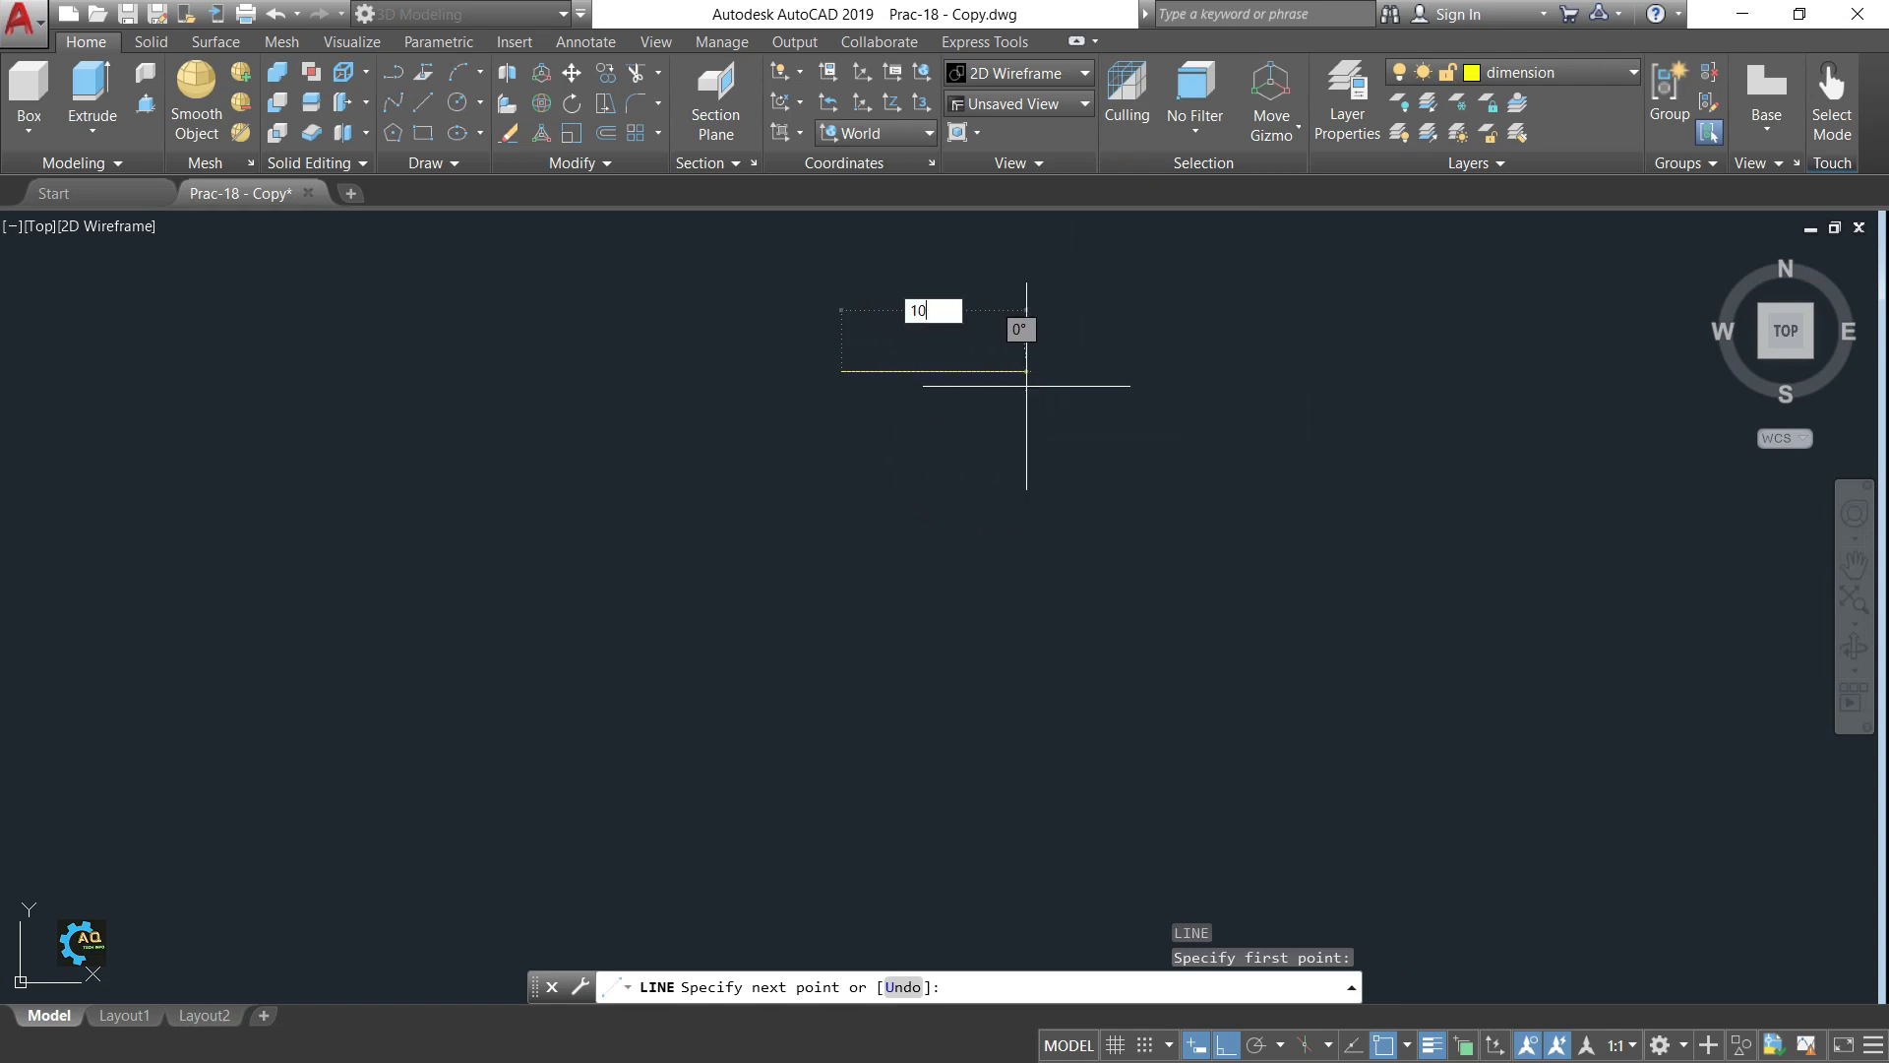
pyautogui.press('Return')
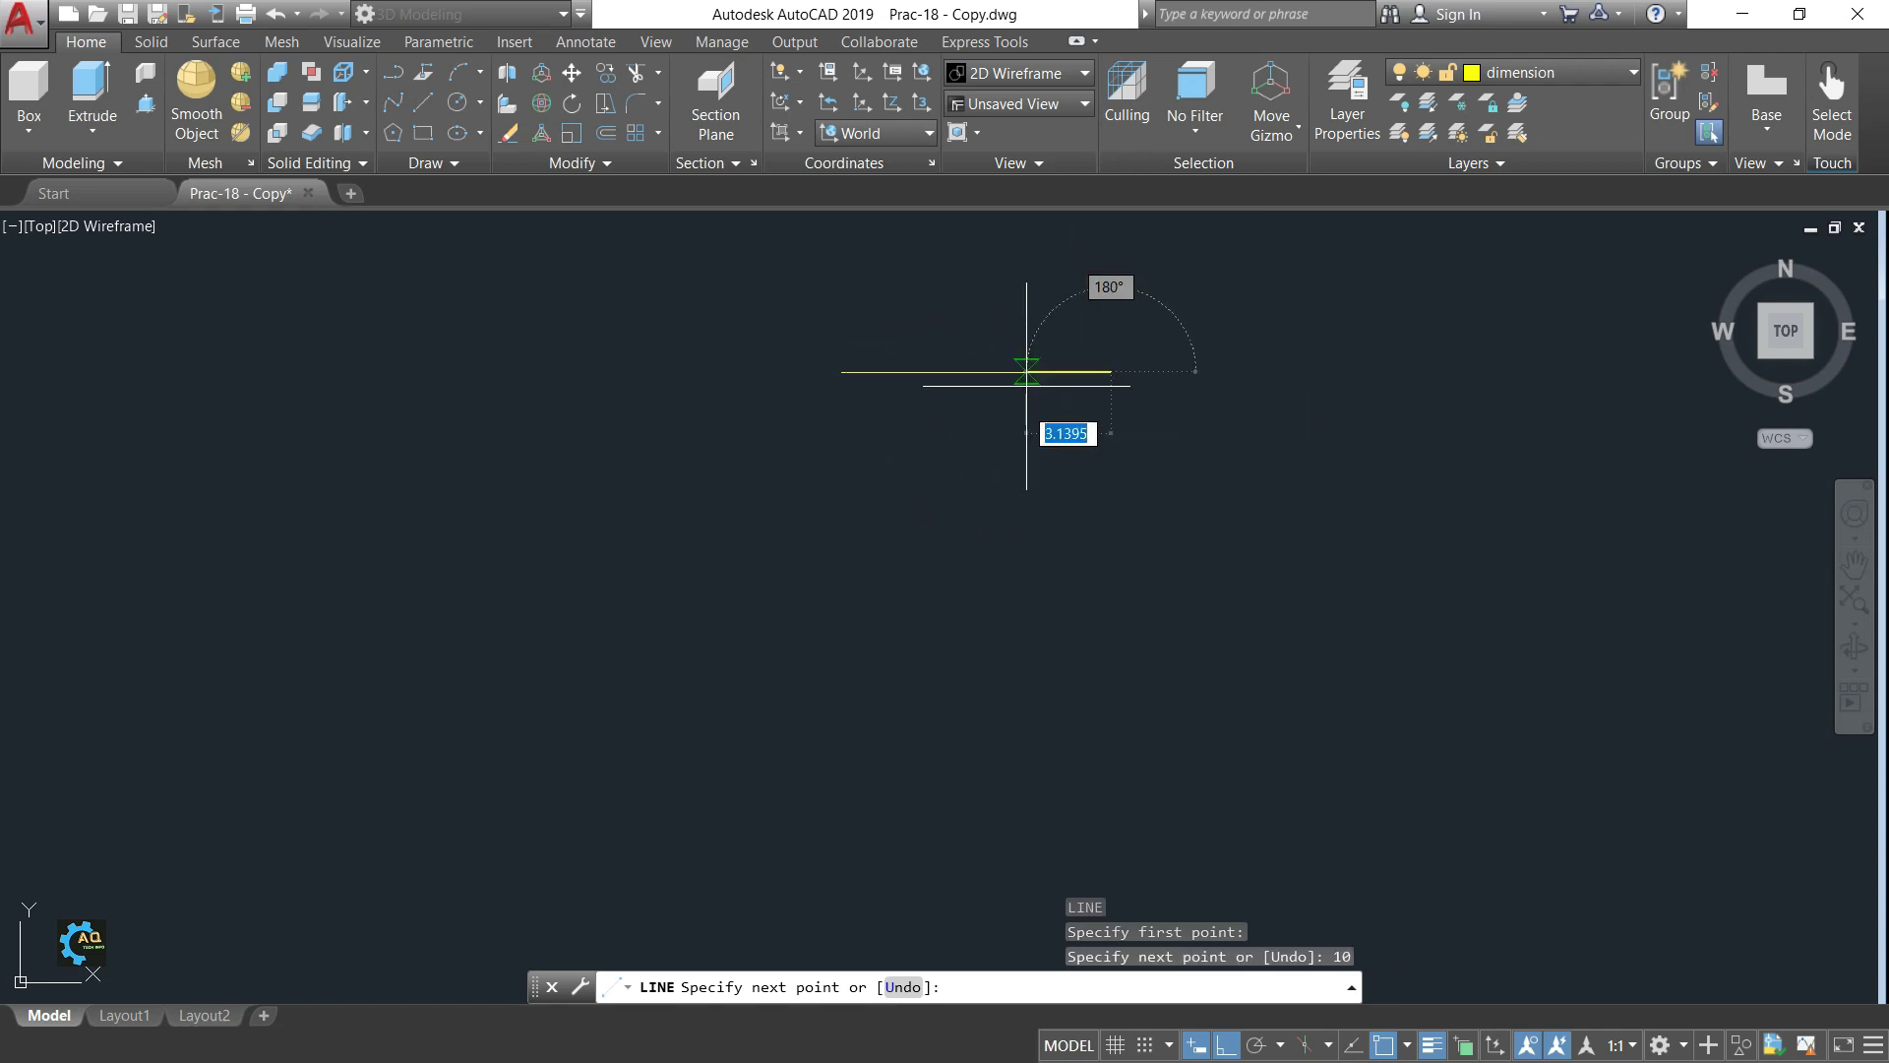
pyautogui.press('Escape')
# - Add a parallel copy of the line offset 5 units below it
pyautogui.moveTo(1057, 441); pyautogui.dragTo(1069, 440, button='middle')
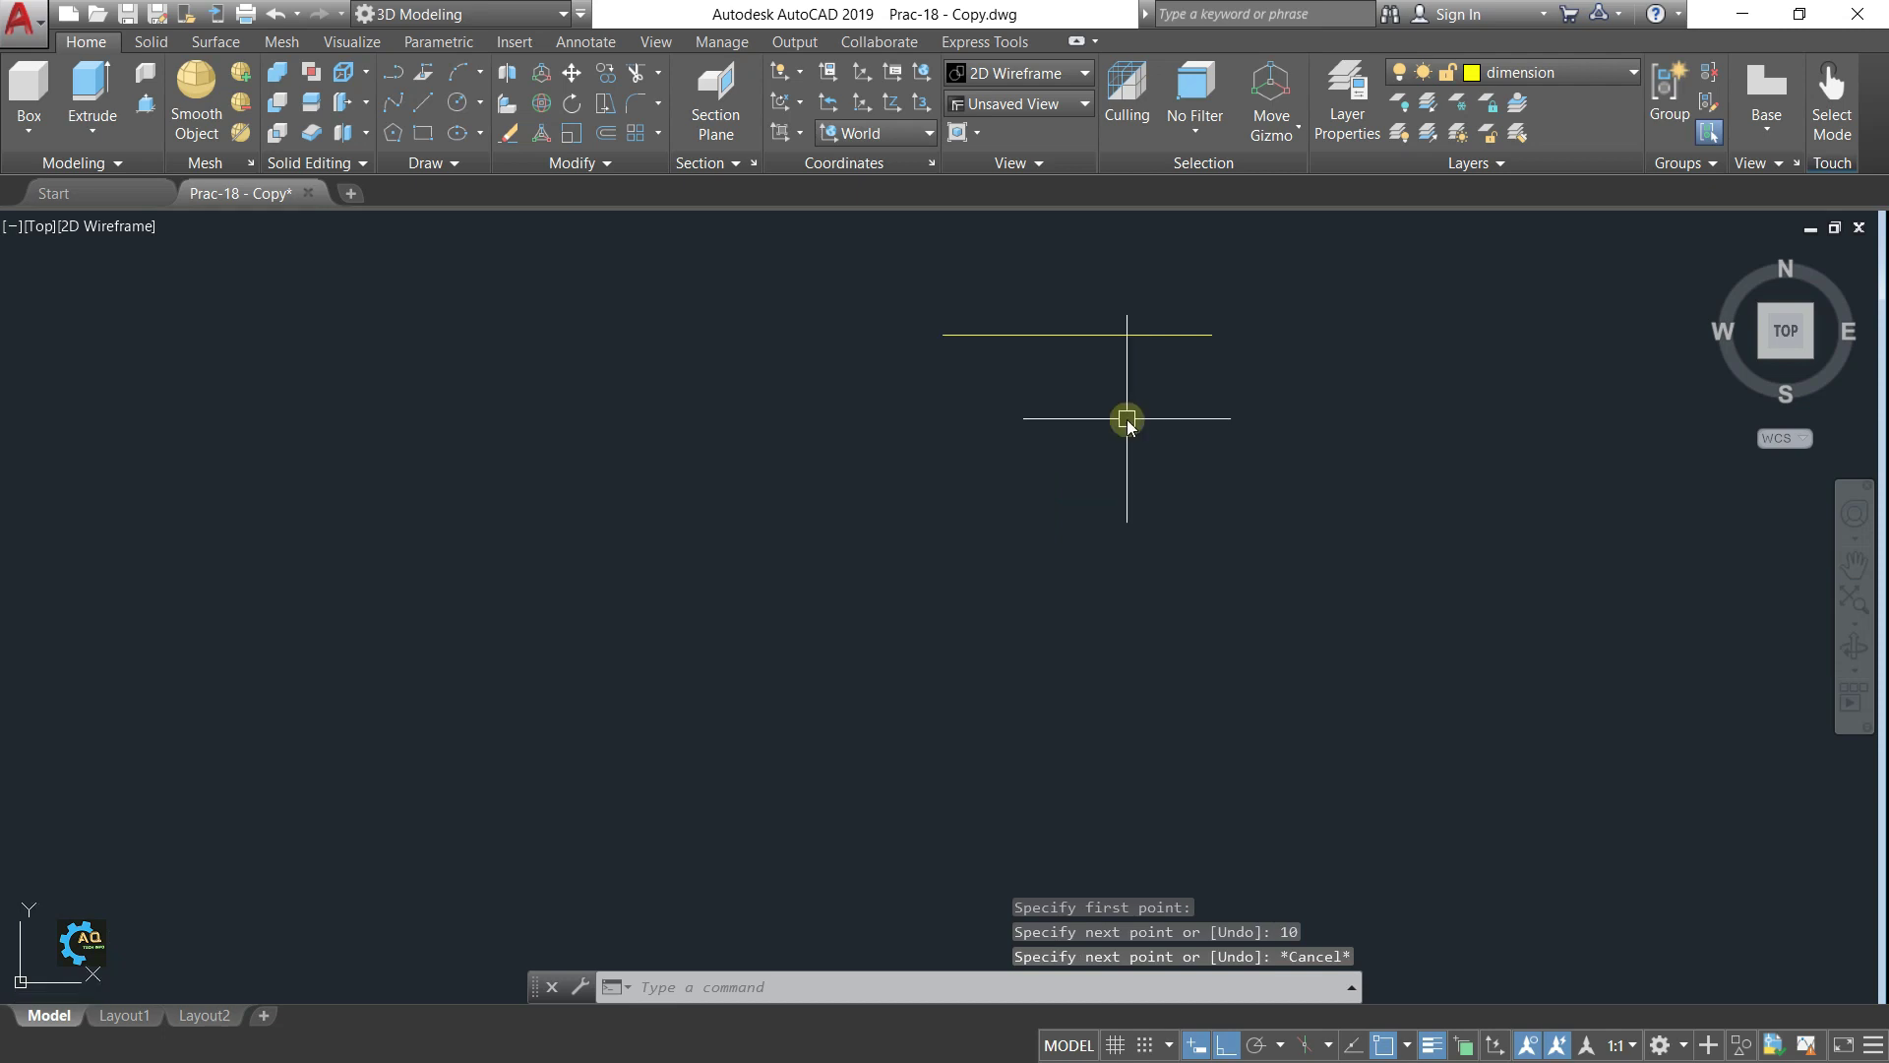
pyautogui.write('o')
pyautogui.press('Return')
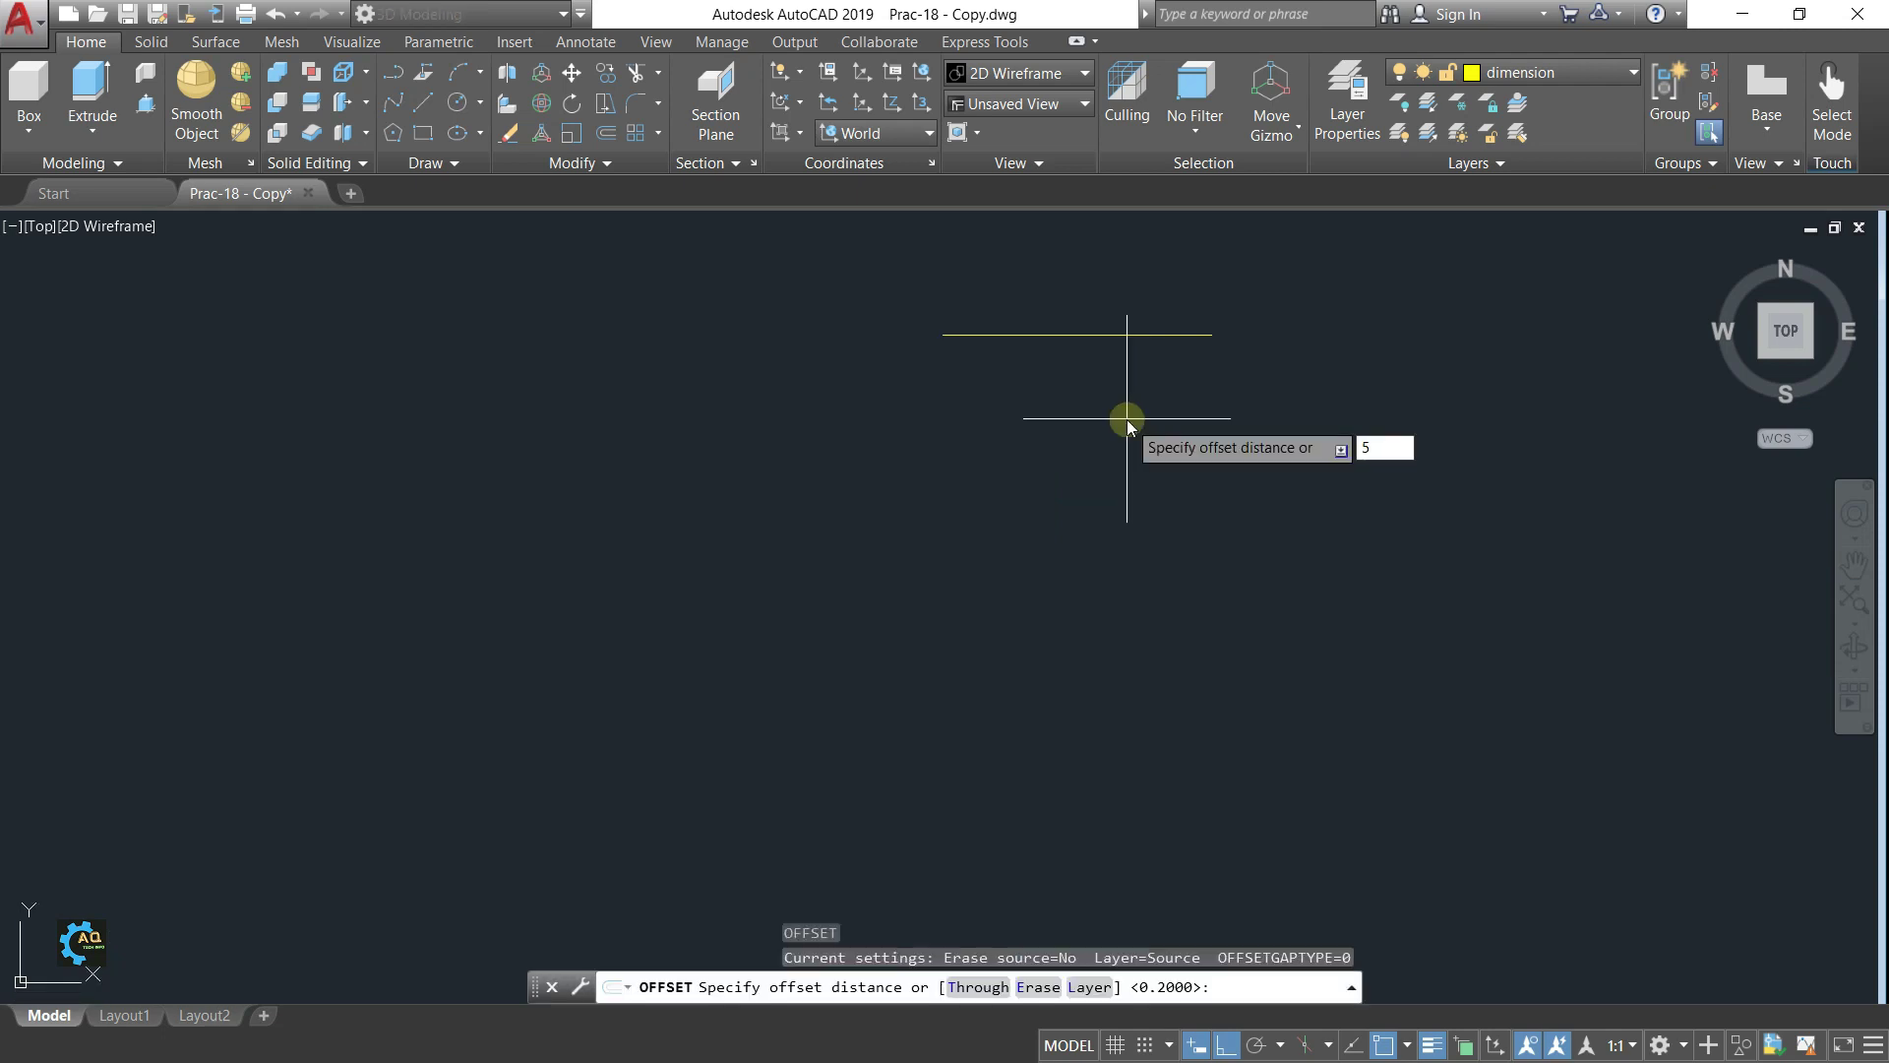
pyautogui.press('Return')
pyautogui.click(1100, 335)
pyautogui.click(1067, 522)
pyautogui.press('Escape')
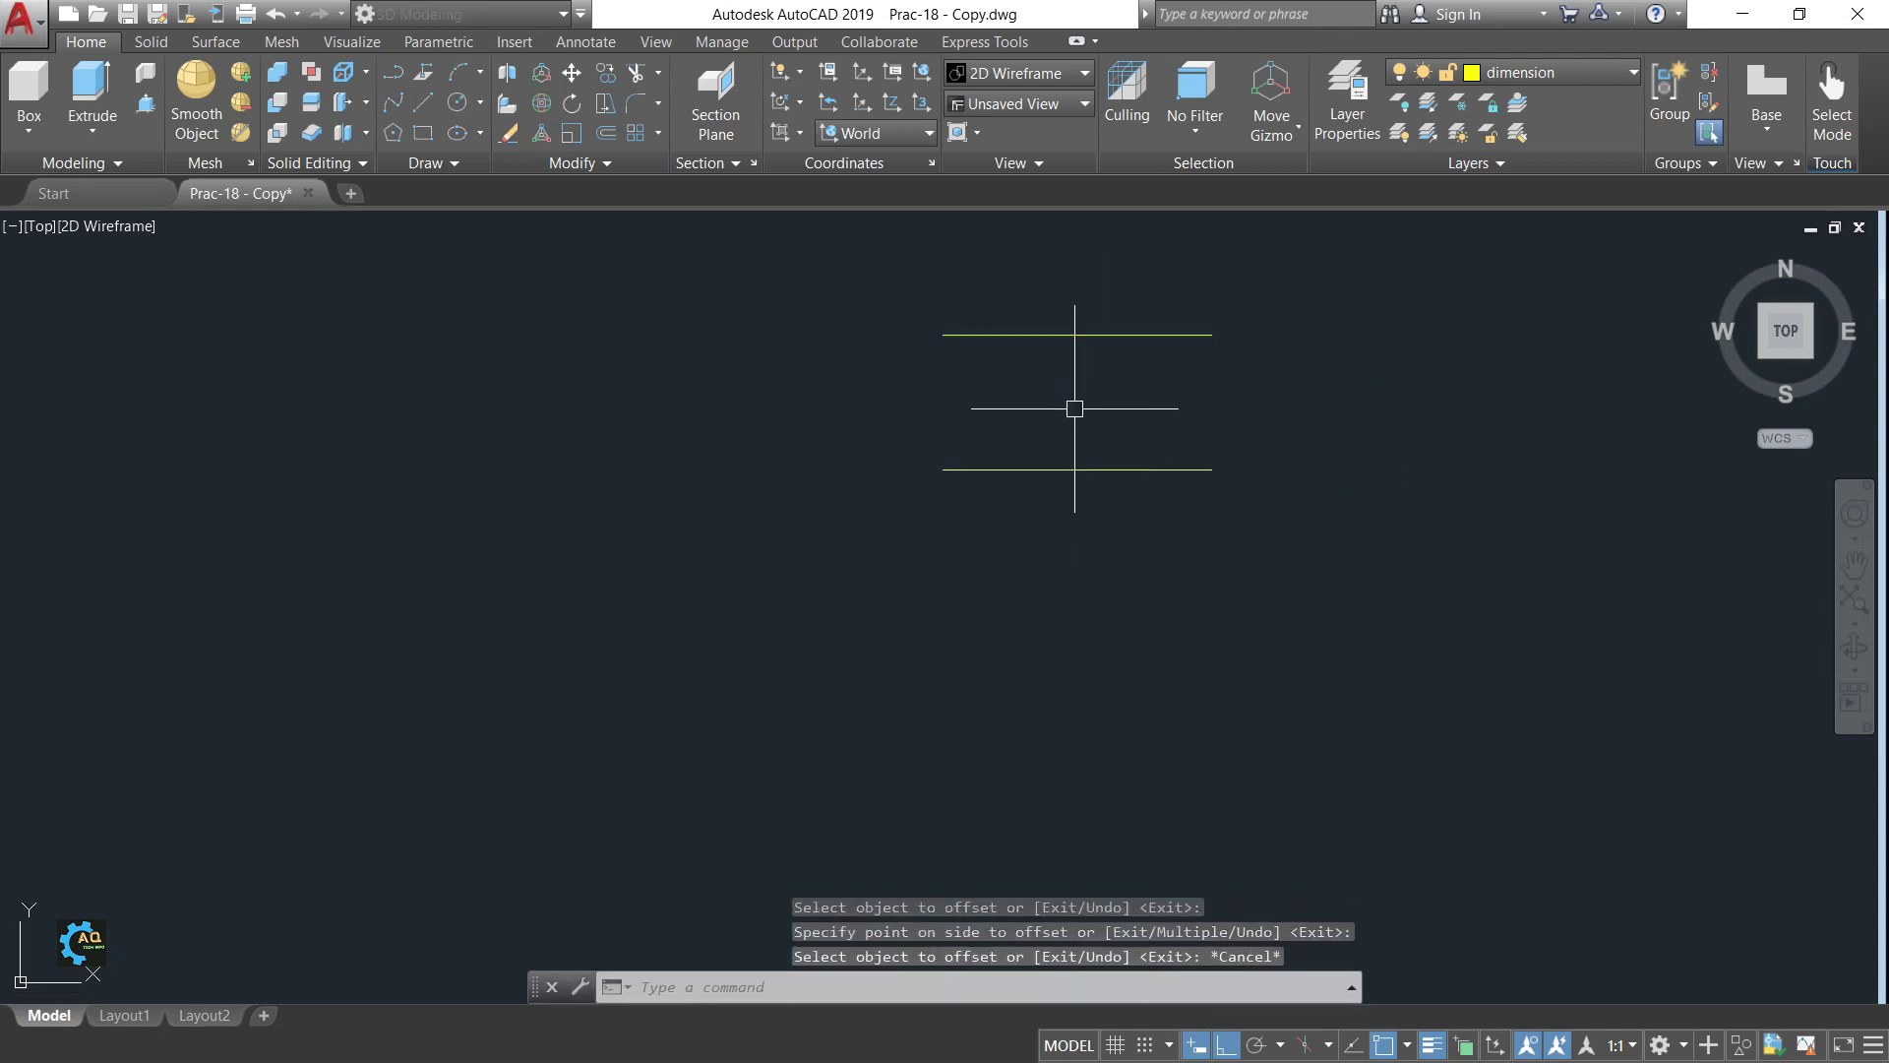
pyautogui.write('l')
pyautogui.press('Return')
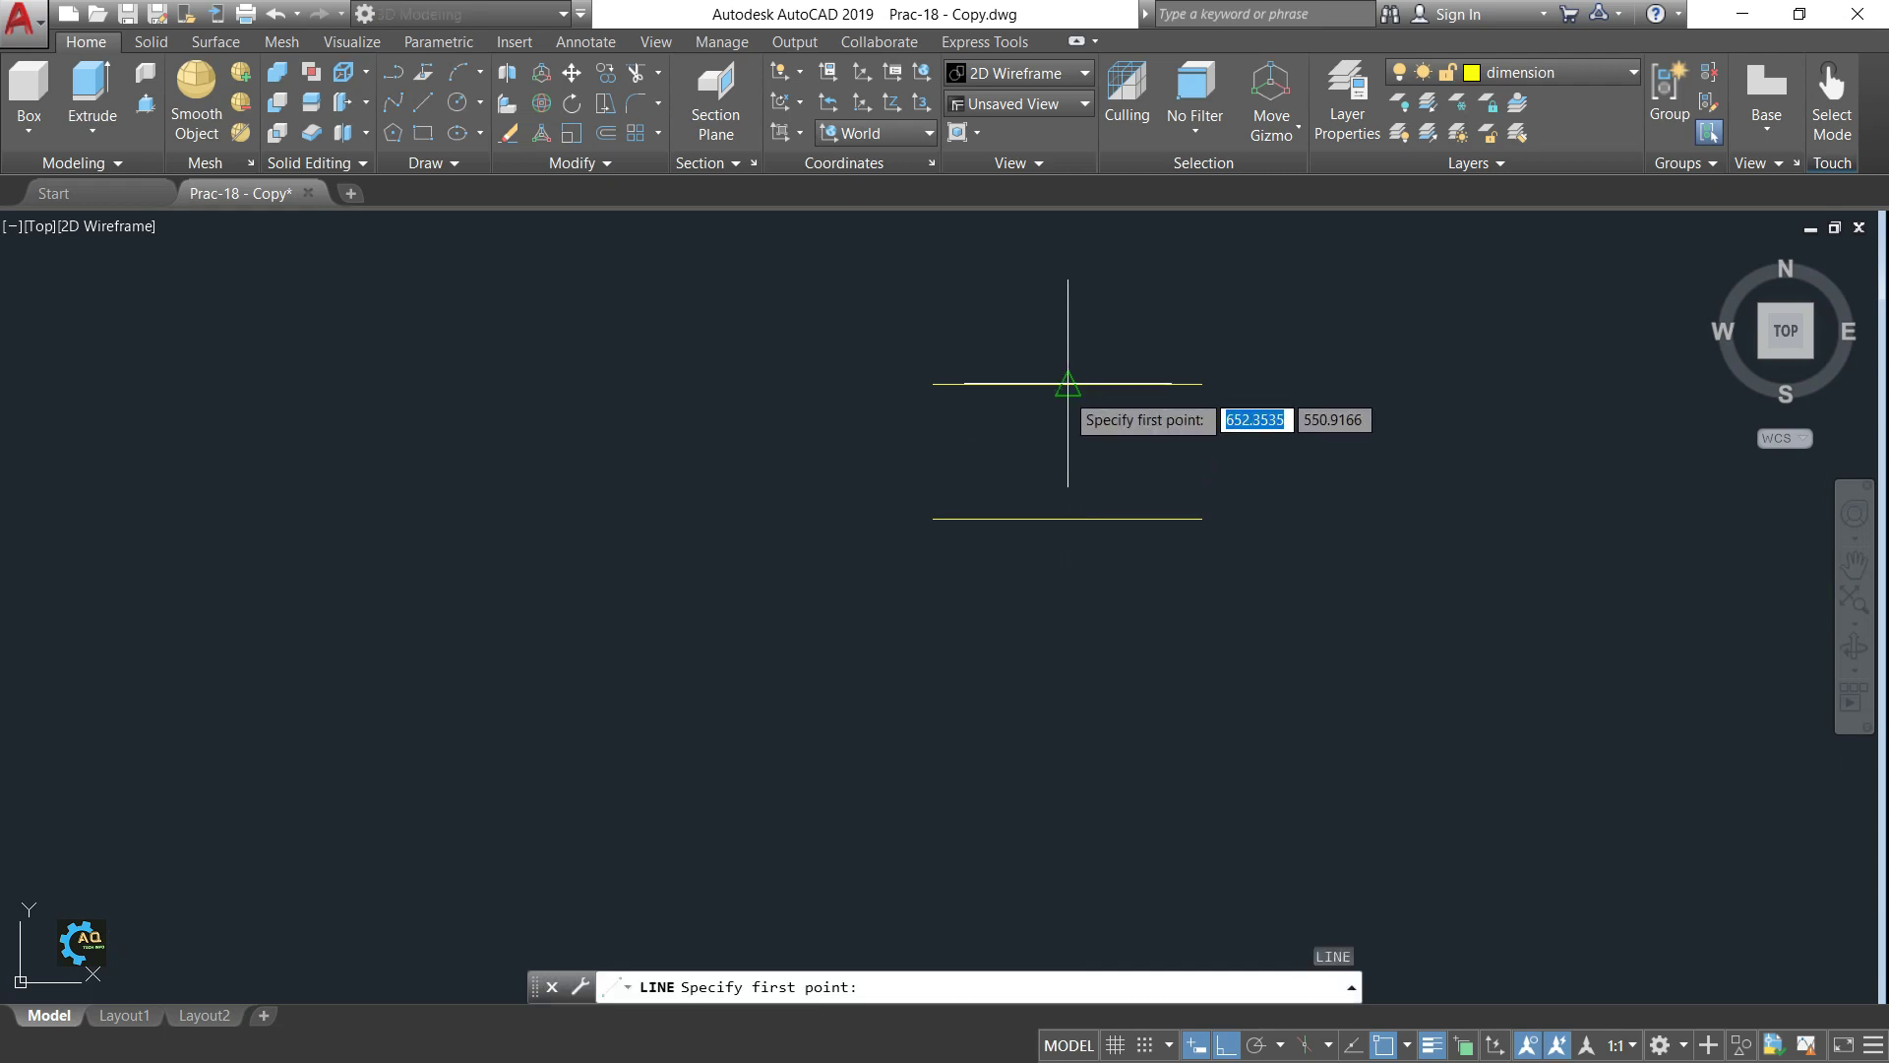
# - Draw a vertical line joining the midpoints of the two horizontal lines
pyautogui.click(1067, 518)
pyautogui.click(1068, 519)
pyautogui.press('Escape')
pyautogui.scroll(4, 1080, 433)
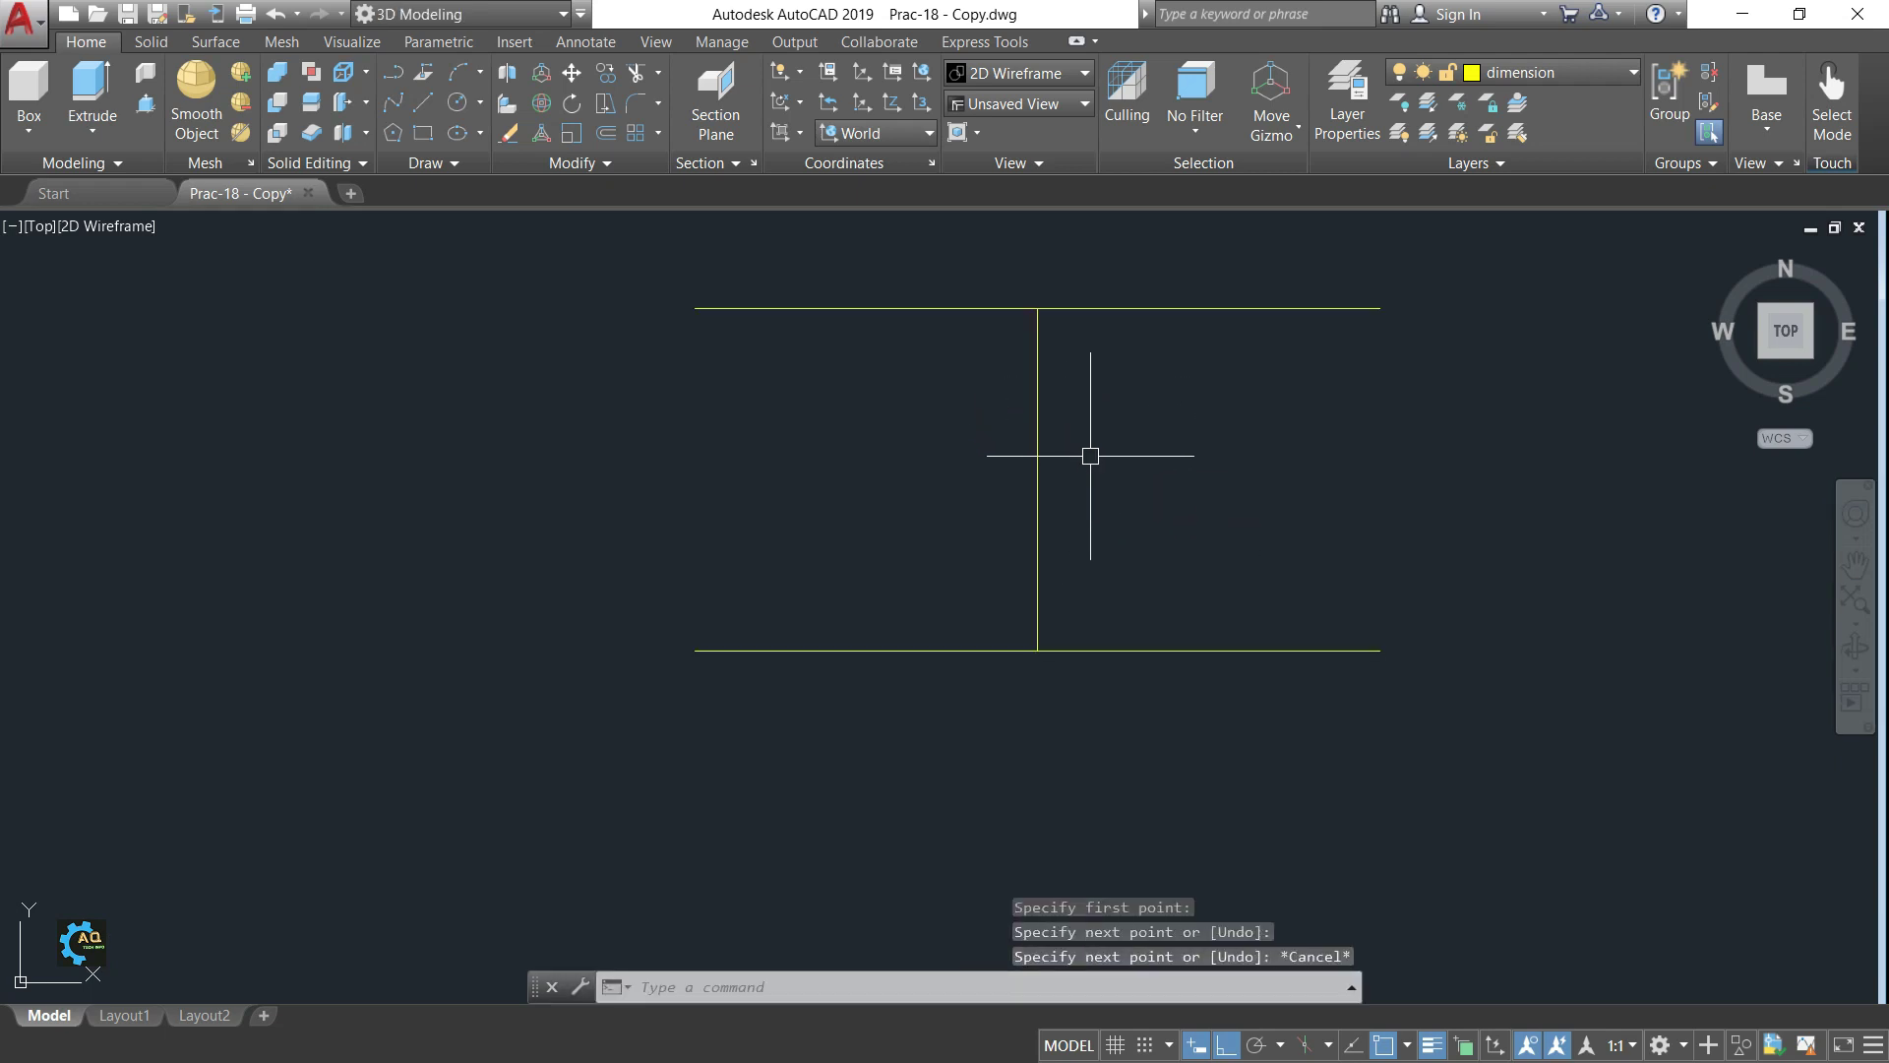
# - Offset the vertical line 0.2 to both its right and left
pyautogui.write('o')
pyautogui.press('Return')
pyautogui.write('0.2')
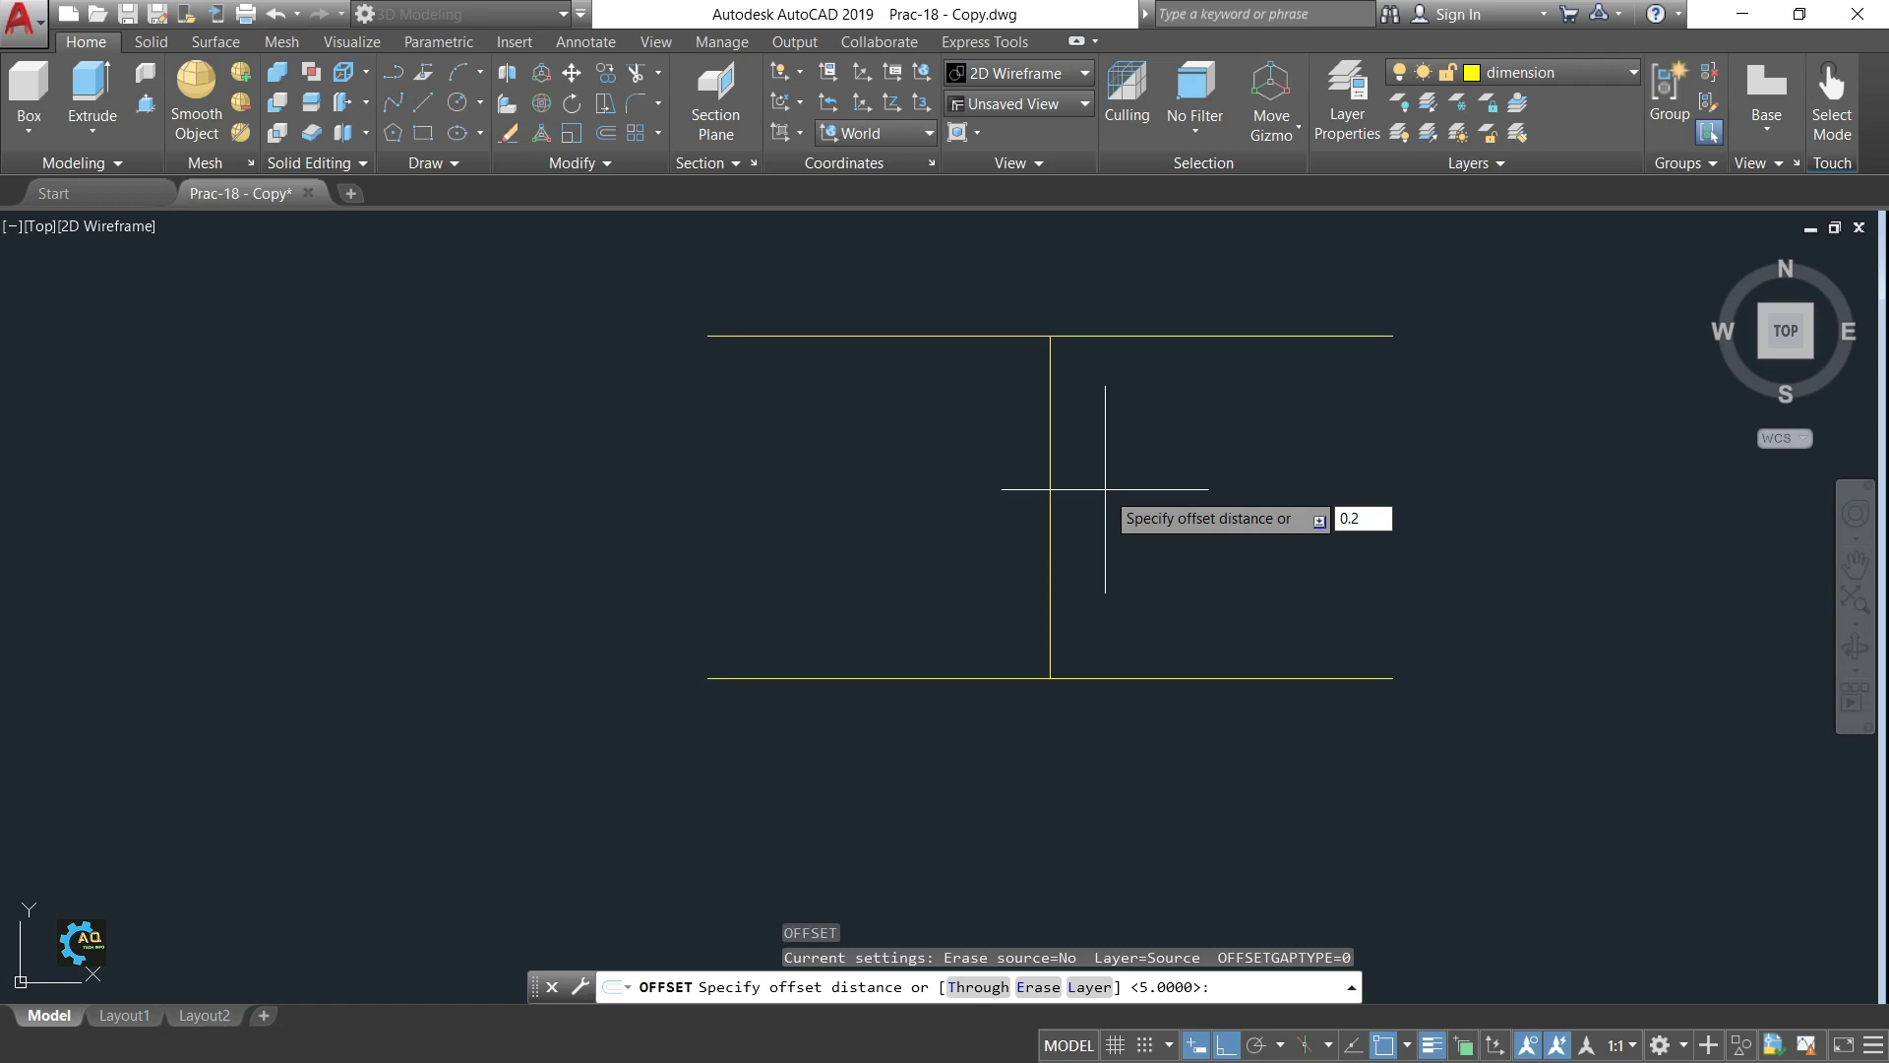
pyautogui.press('Return')
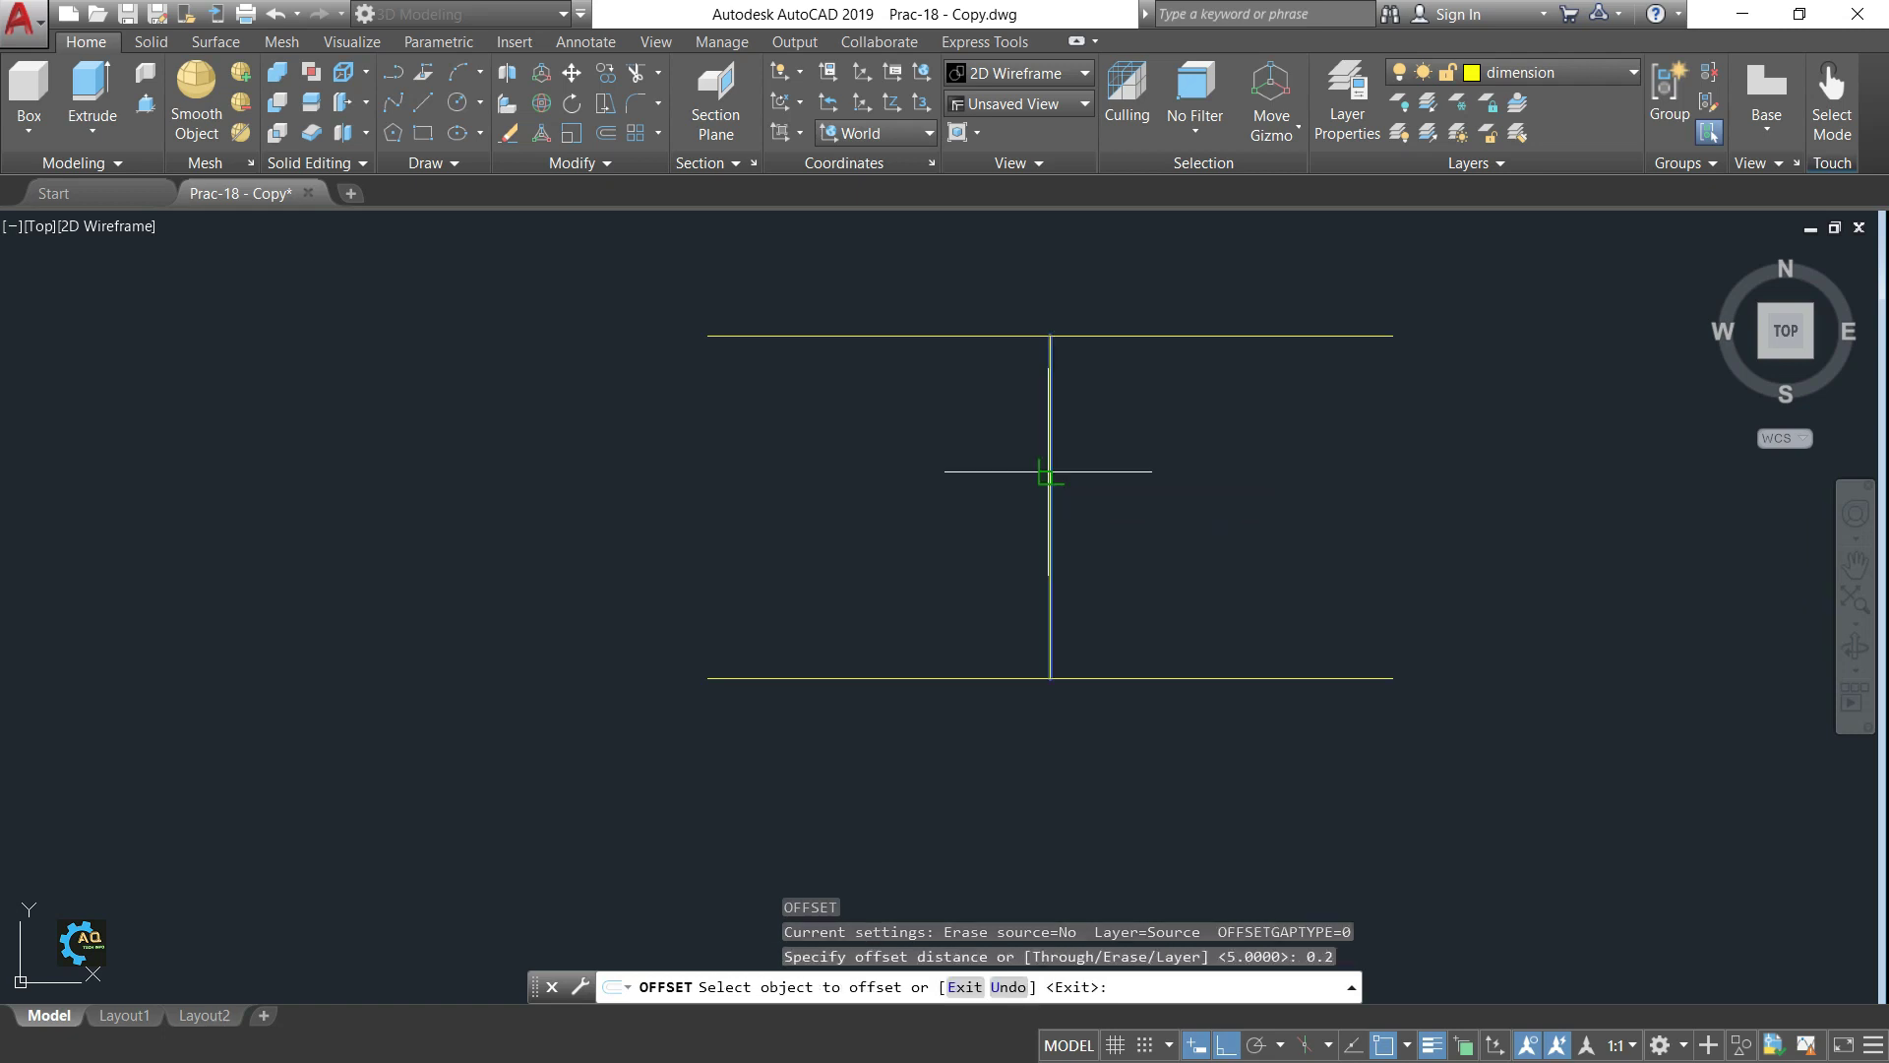
pyautogui.click(1050, 471)
pyautogui.click(1156, 475)
pyautogui.click(1049, 481)
pyautogui.click(914, 482)
pyautogui.press('Escape')
# - Draw two diagonals from the outer verticals' bottoms to the top line's ends, forming a V
pyautogui.write('l')
pyautogui.press('Return')
pyautogui.click(1064, 704)
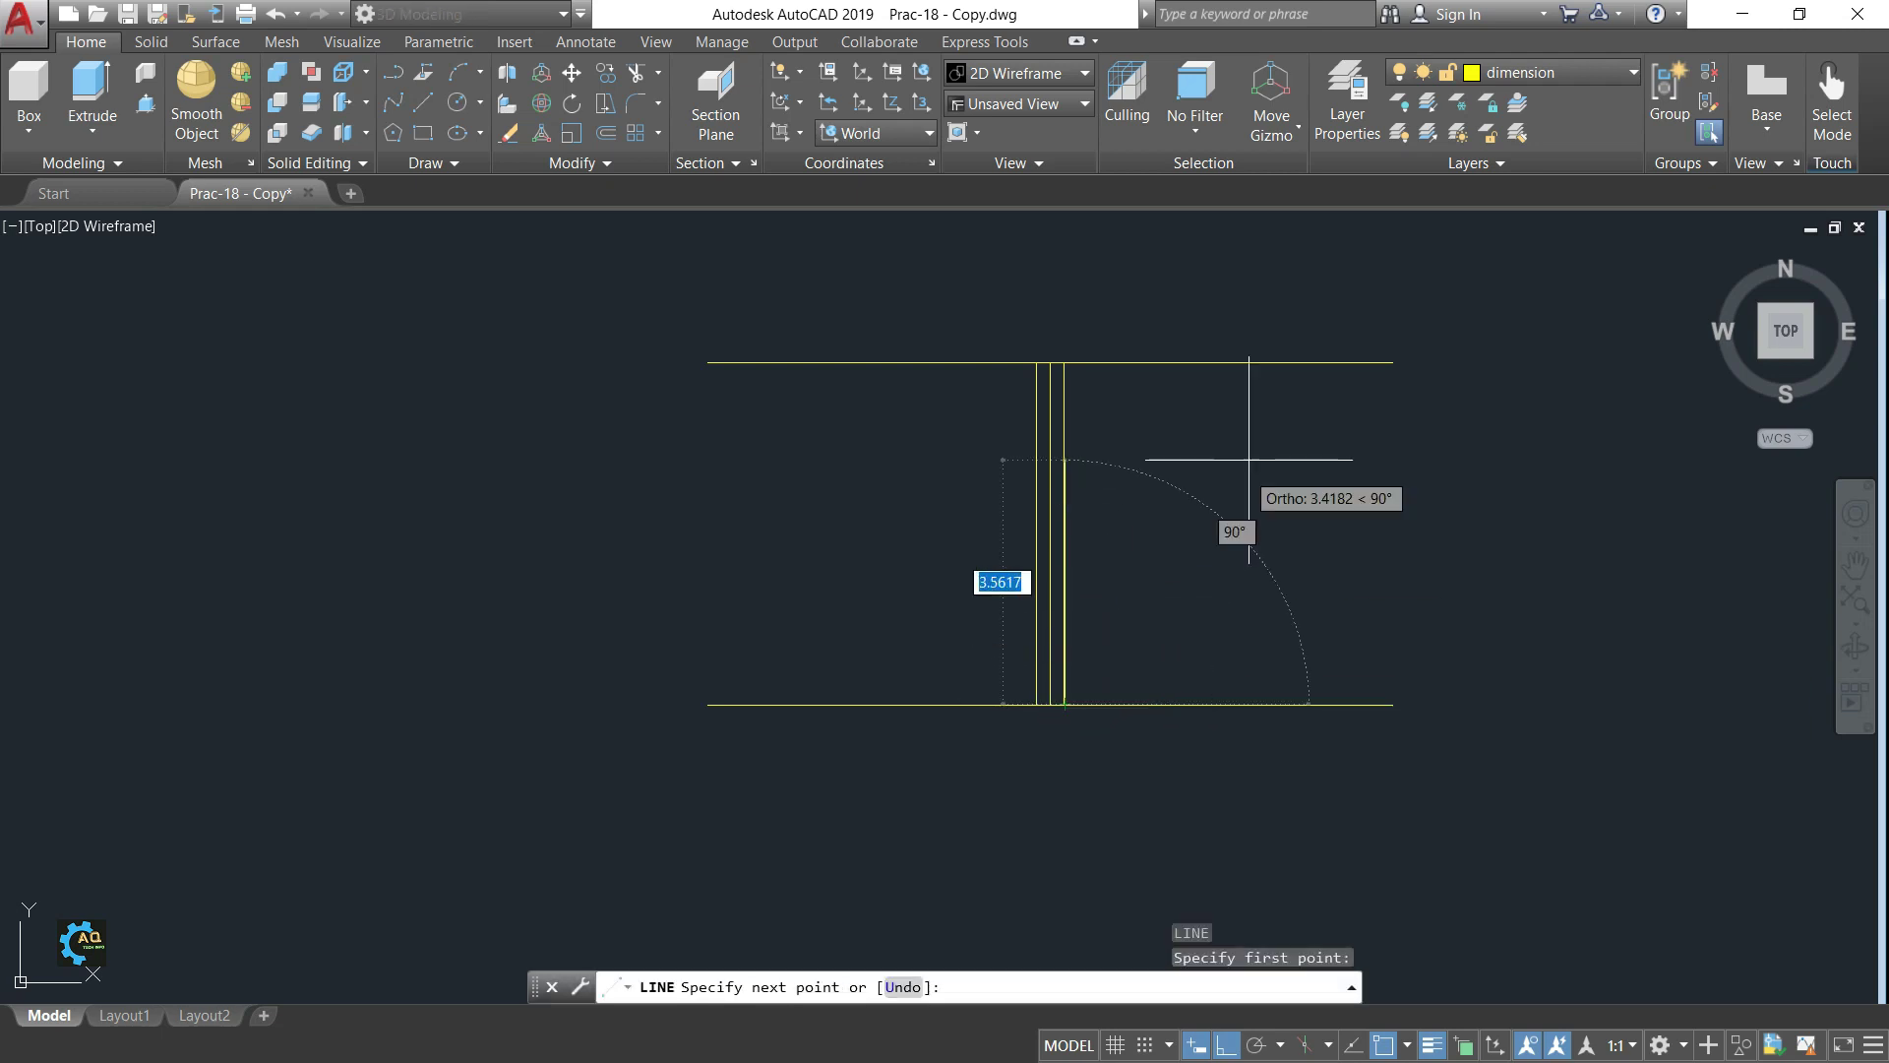
pyautogui.click(1392, 363)
pyautogui.press('Return')
pyautogui.press('Return')
pyautogui.click(708, 361)
pyautogui.click(1037, 704)
pyautogui.press('Escape')
pyautogui.moveTo(1218, 733); pyautogui.dragTo(1241, 559, button='middle')
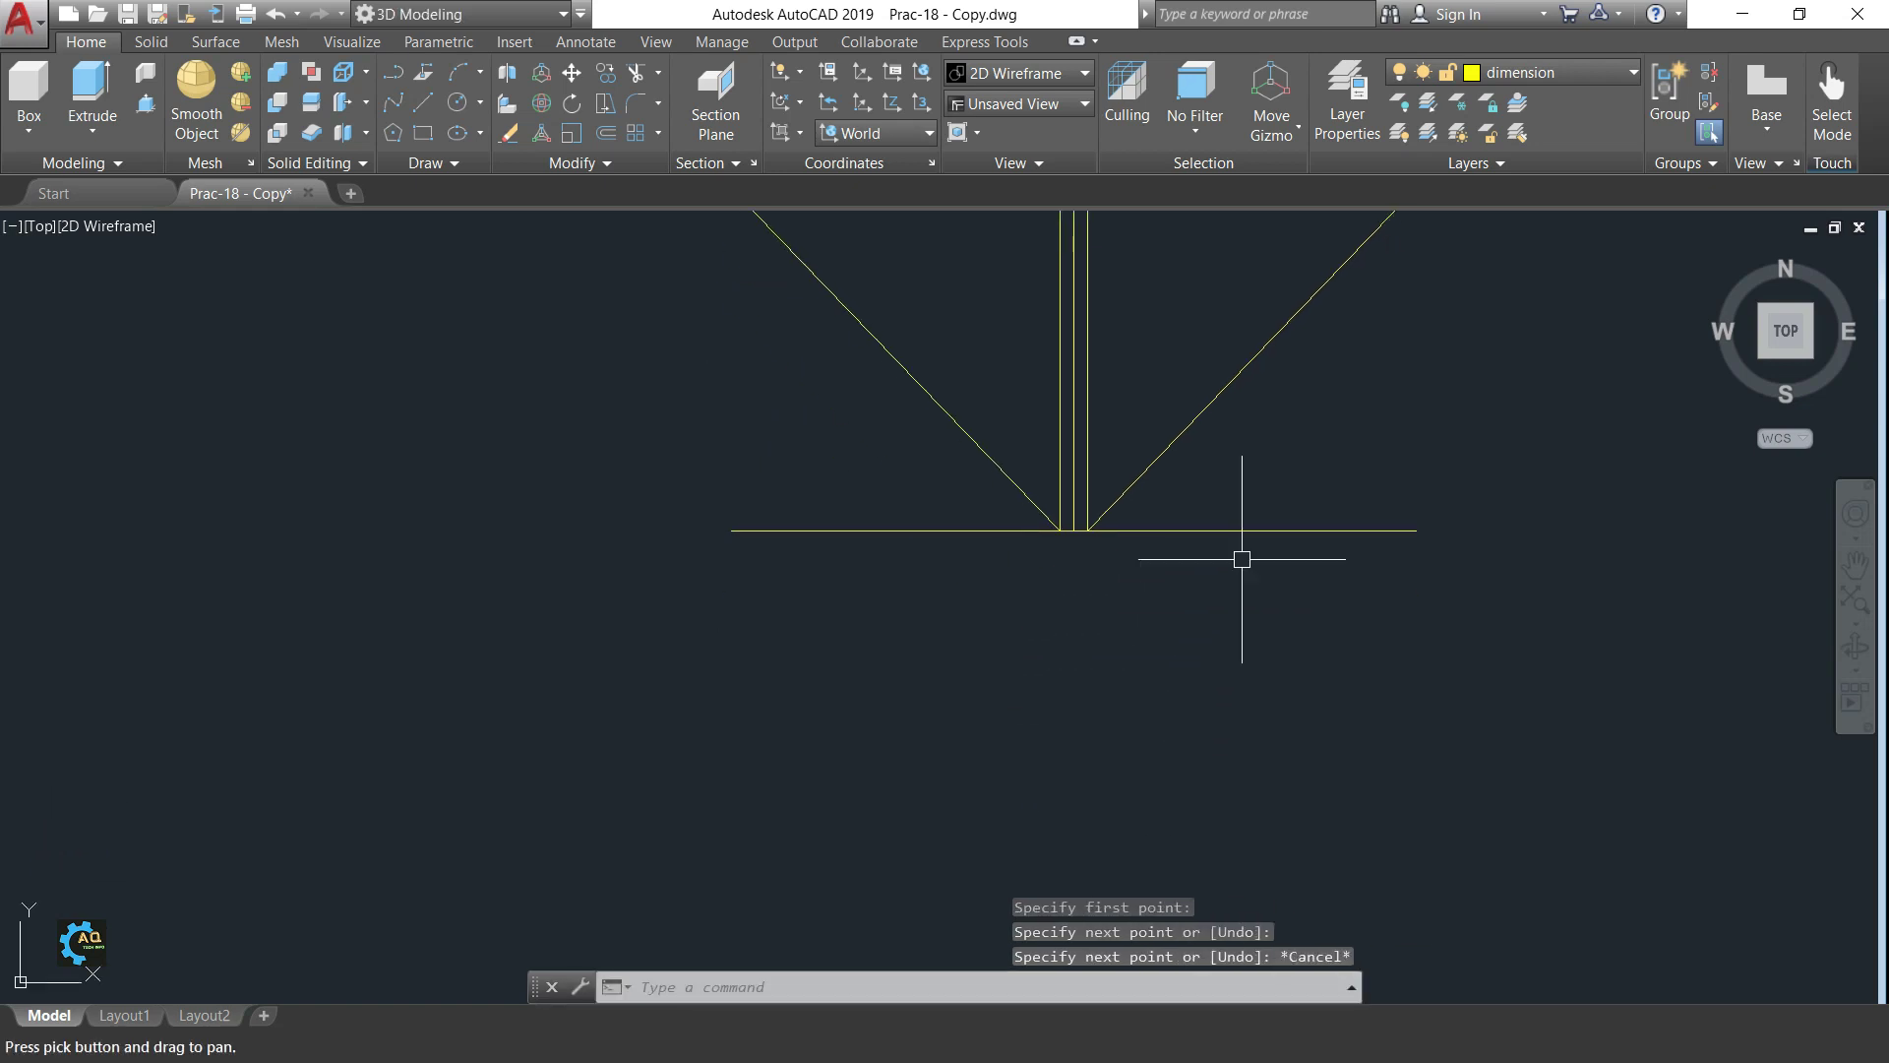
# - Delete the three vertical guide lines
pyautogui.moveTo(1139, 308); pyautogui.dragTo(1041, 367)
pyautogui.moveTo(1041, 367); pyautogui.dragTo(1041, 506, button='middle')
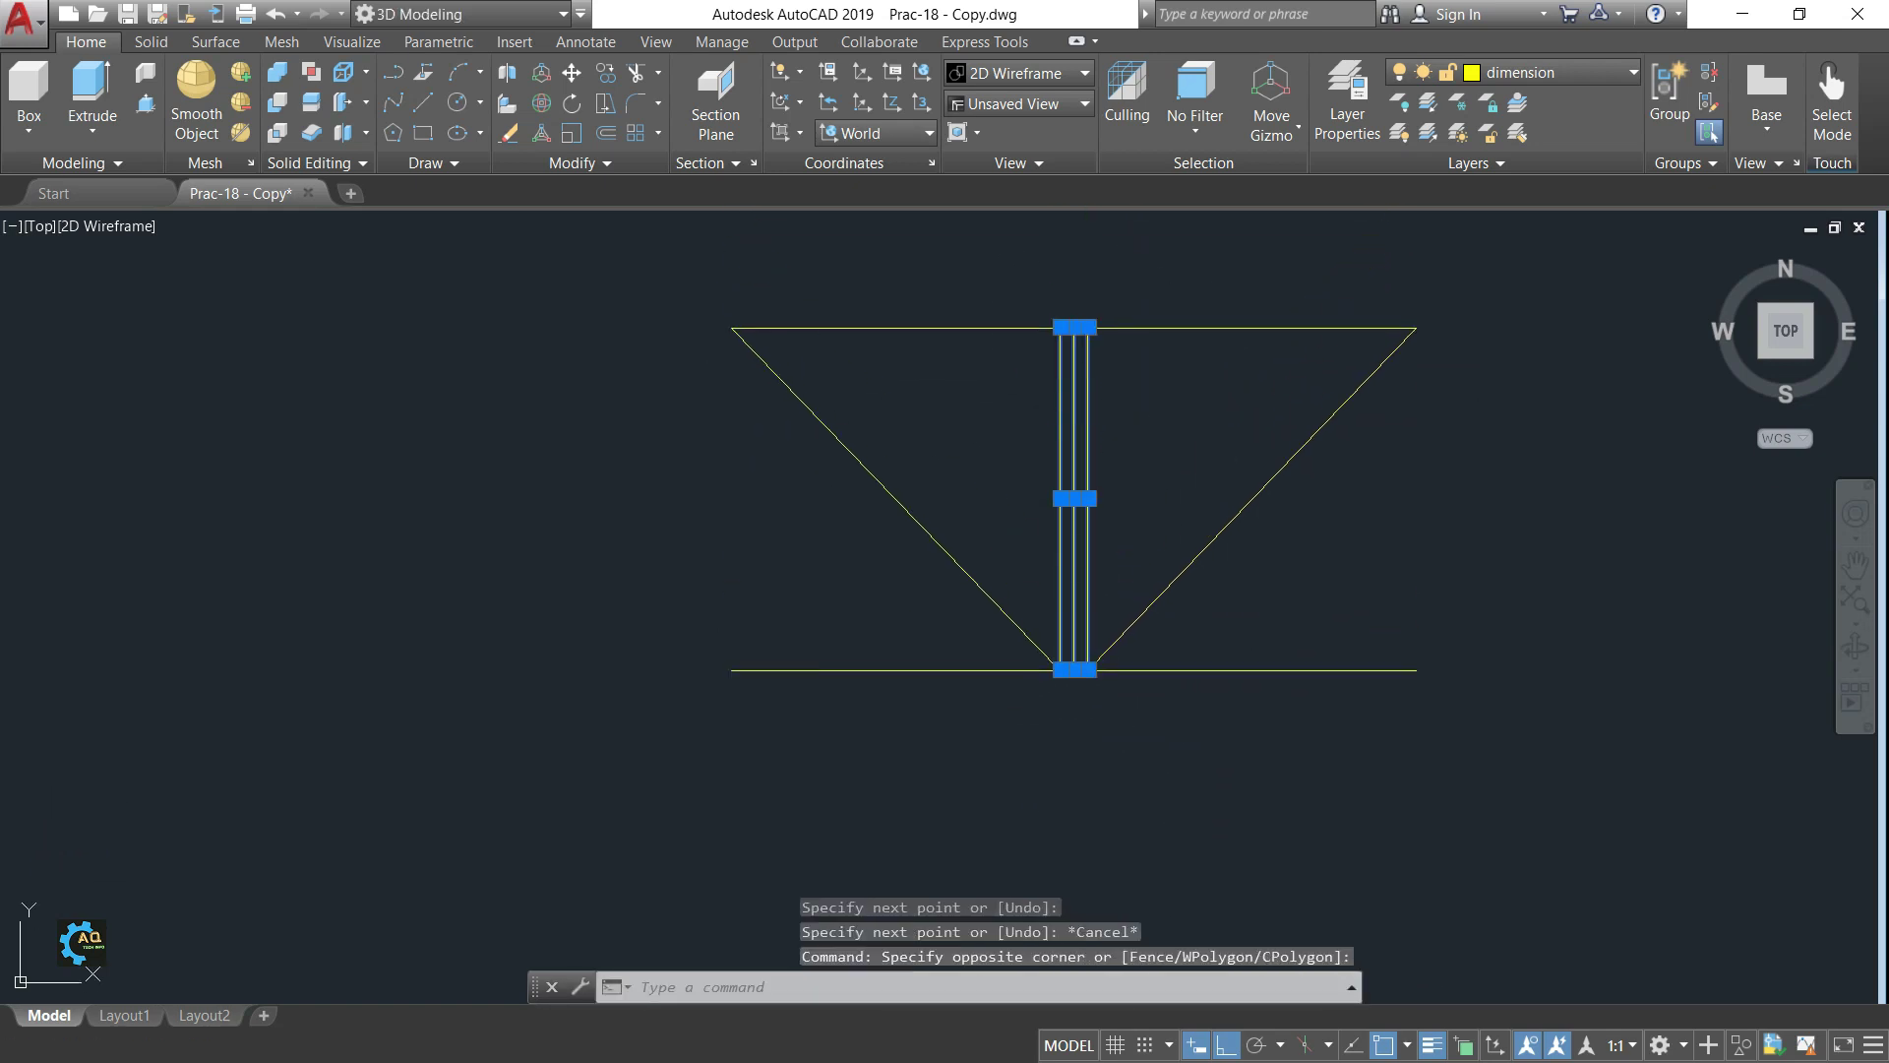
pyautogui.press('Delete')
pyautogui.moveTo(1261, 587); pyautogui.dragTo(1295, 493, button='middle')
pyautogui.scroll(-1, 1193, 574)
pyautogui.scroll(1, 1196, 581)
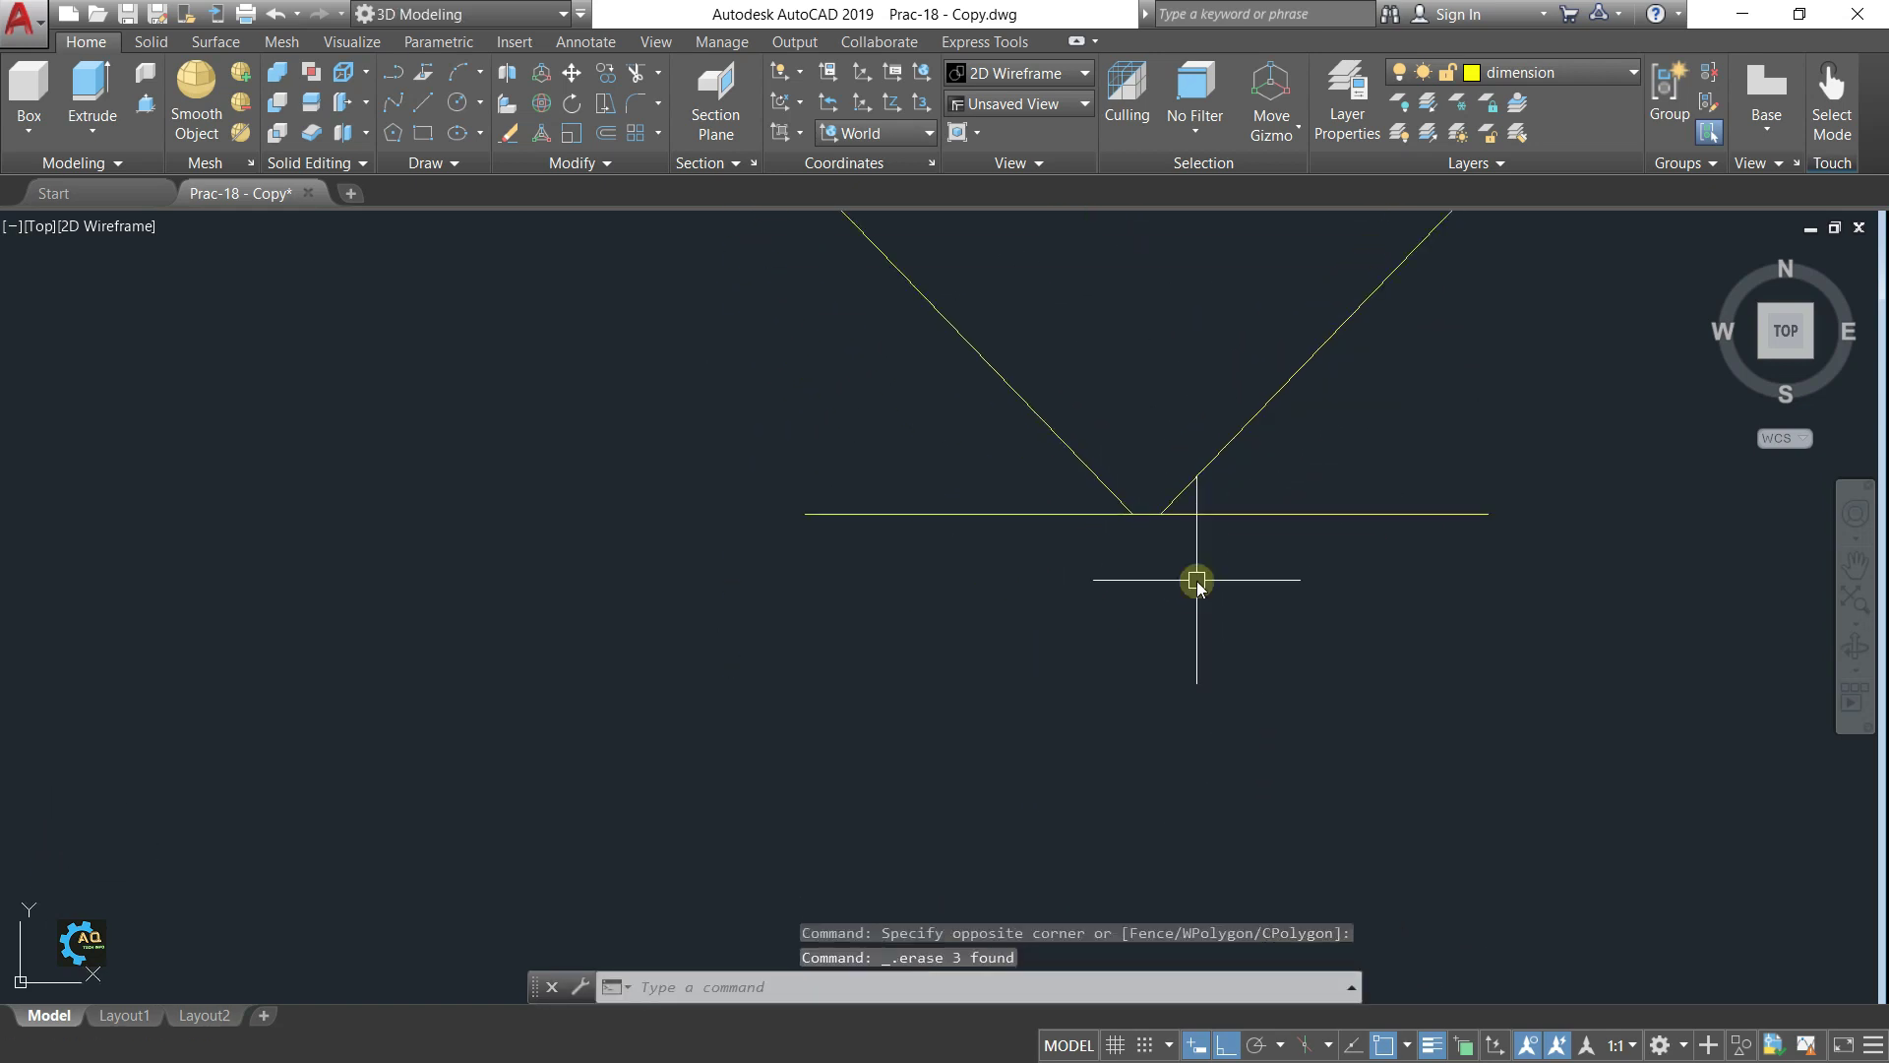
# - Draw a 5-unit vertical stem down from the V's tip
pyautogui.write('l')
pyautogui.press('Return')
pyautogui.click(1162, 512)
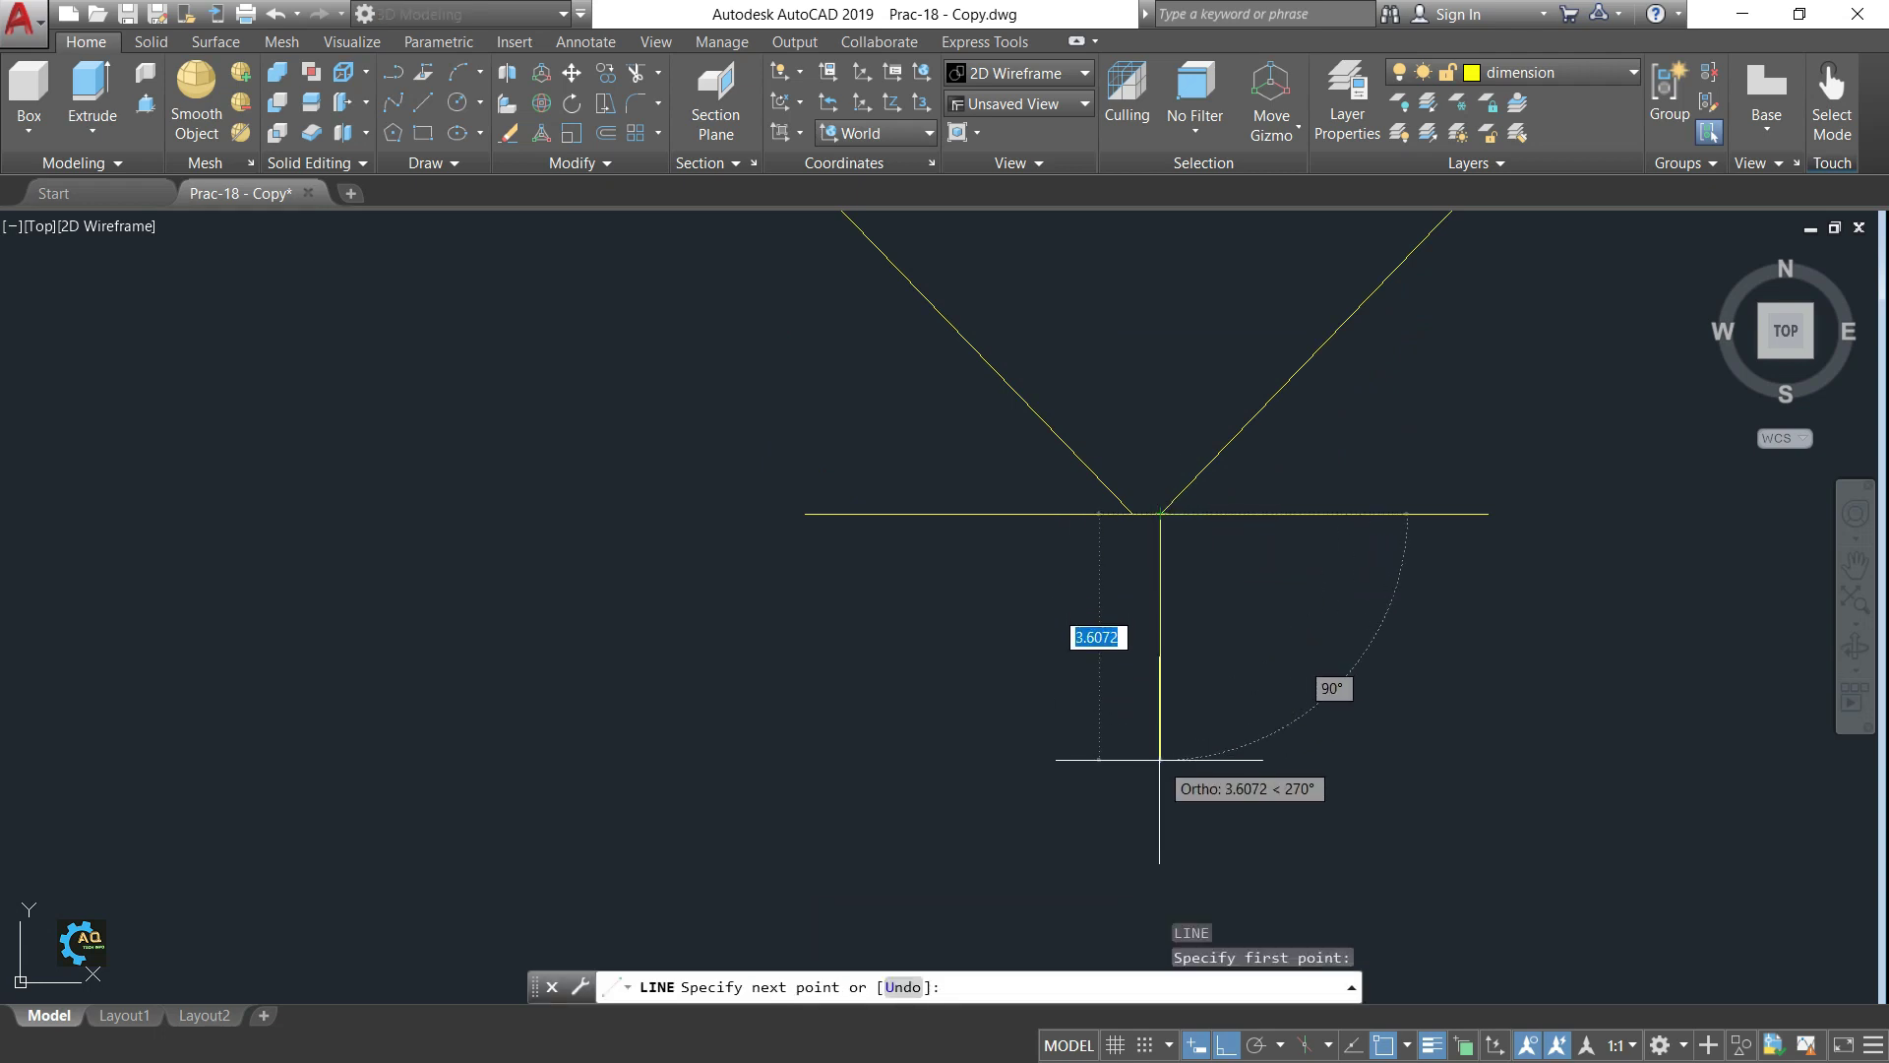
pyautogui.moveTo(1162, 759); pyautogui.dragTo(1160, 747, button='middle')
pyautogui.press('Return')
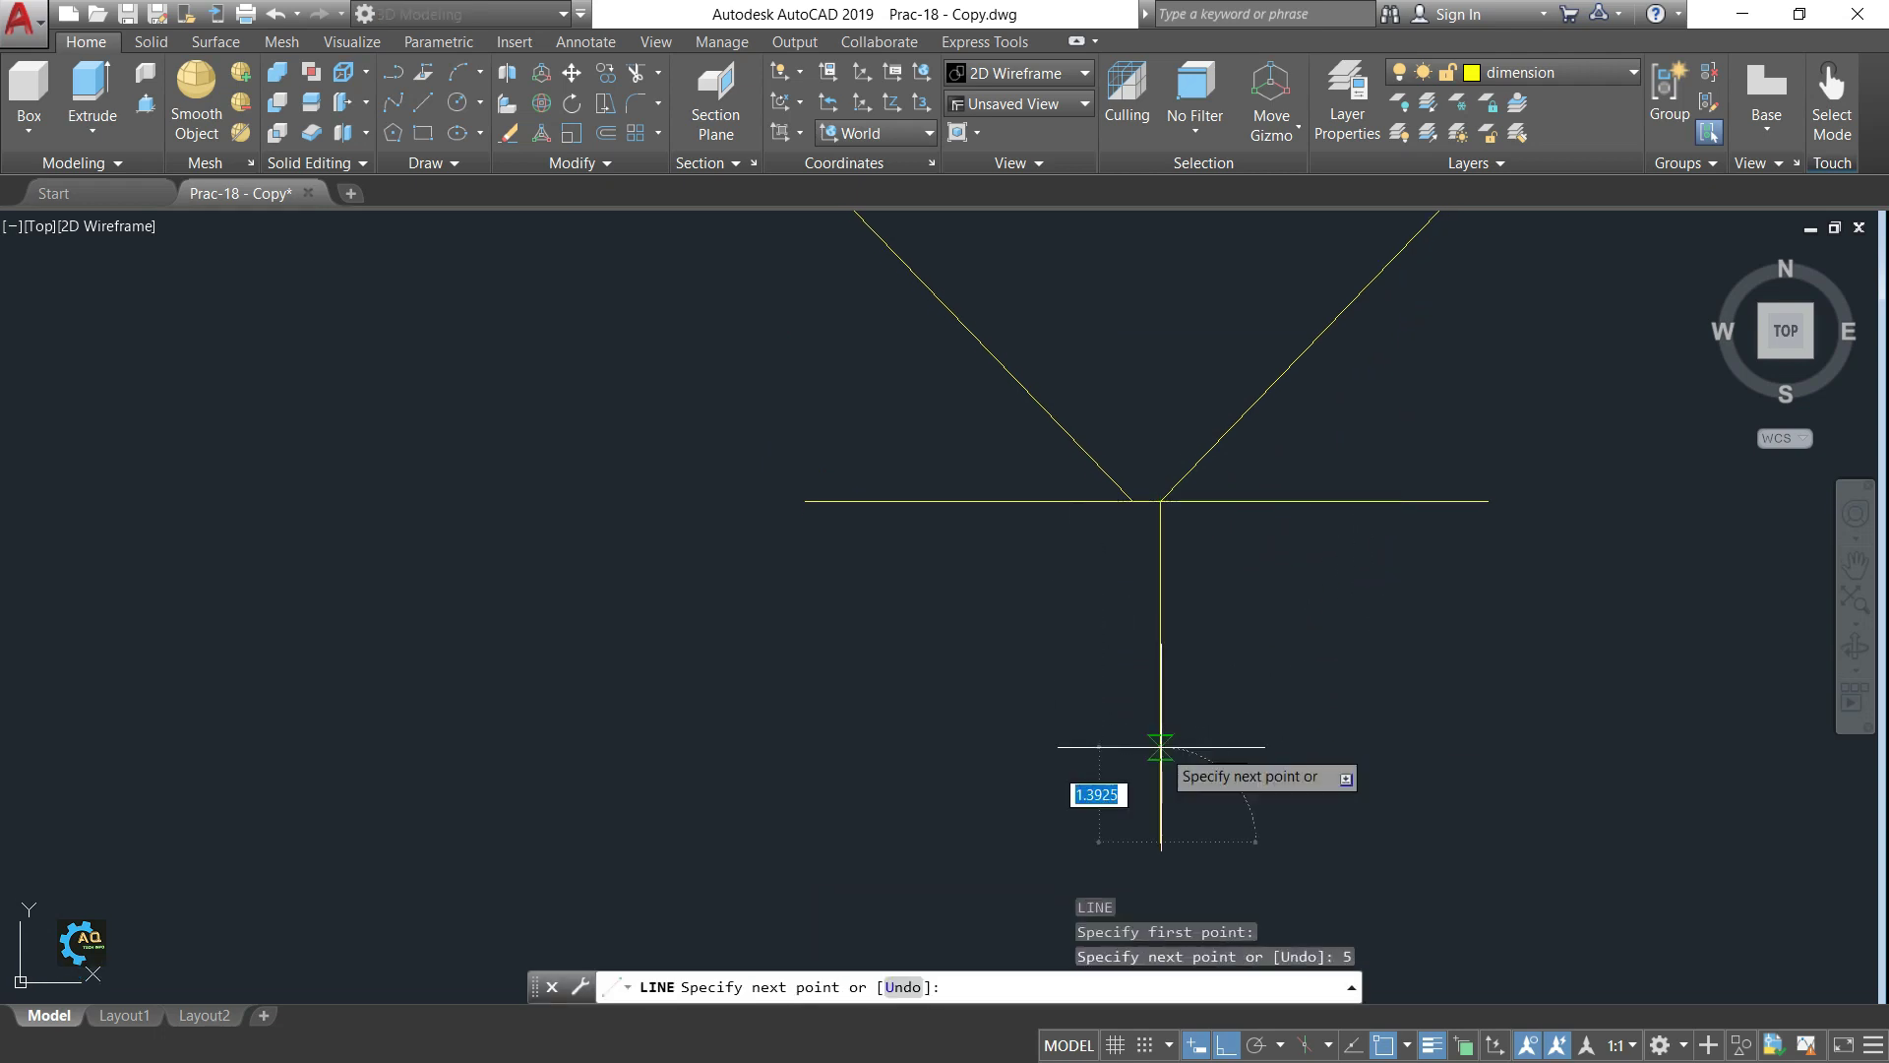
# - Continue with a 3-unit foot top edge, 0.3 thickness, and bottom edge back left
pyautogui.write('3')
pyautogui.press('Return')
pyautogui.moveTo(1391, 771); pyautogui.dragTo(1401, 588, button='middle')
pyautogui.write('0.3')
pyautogui.press('Return')
pyautogui.scroll(2, 1180, 753)
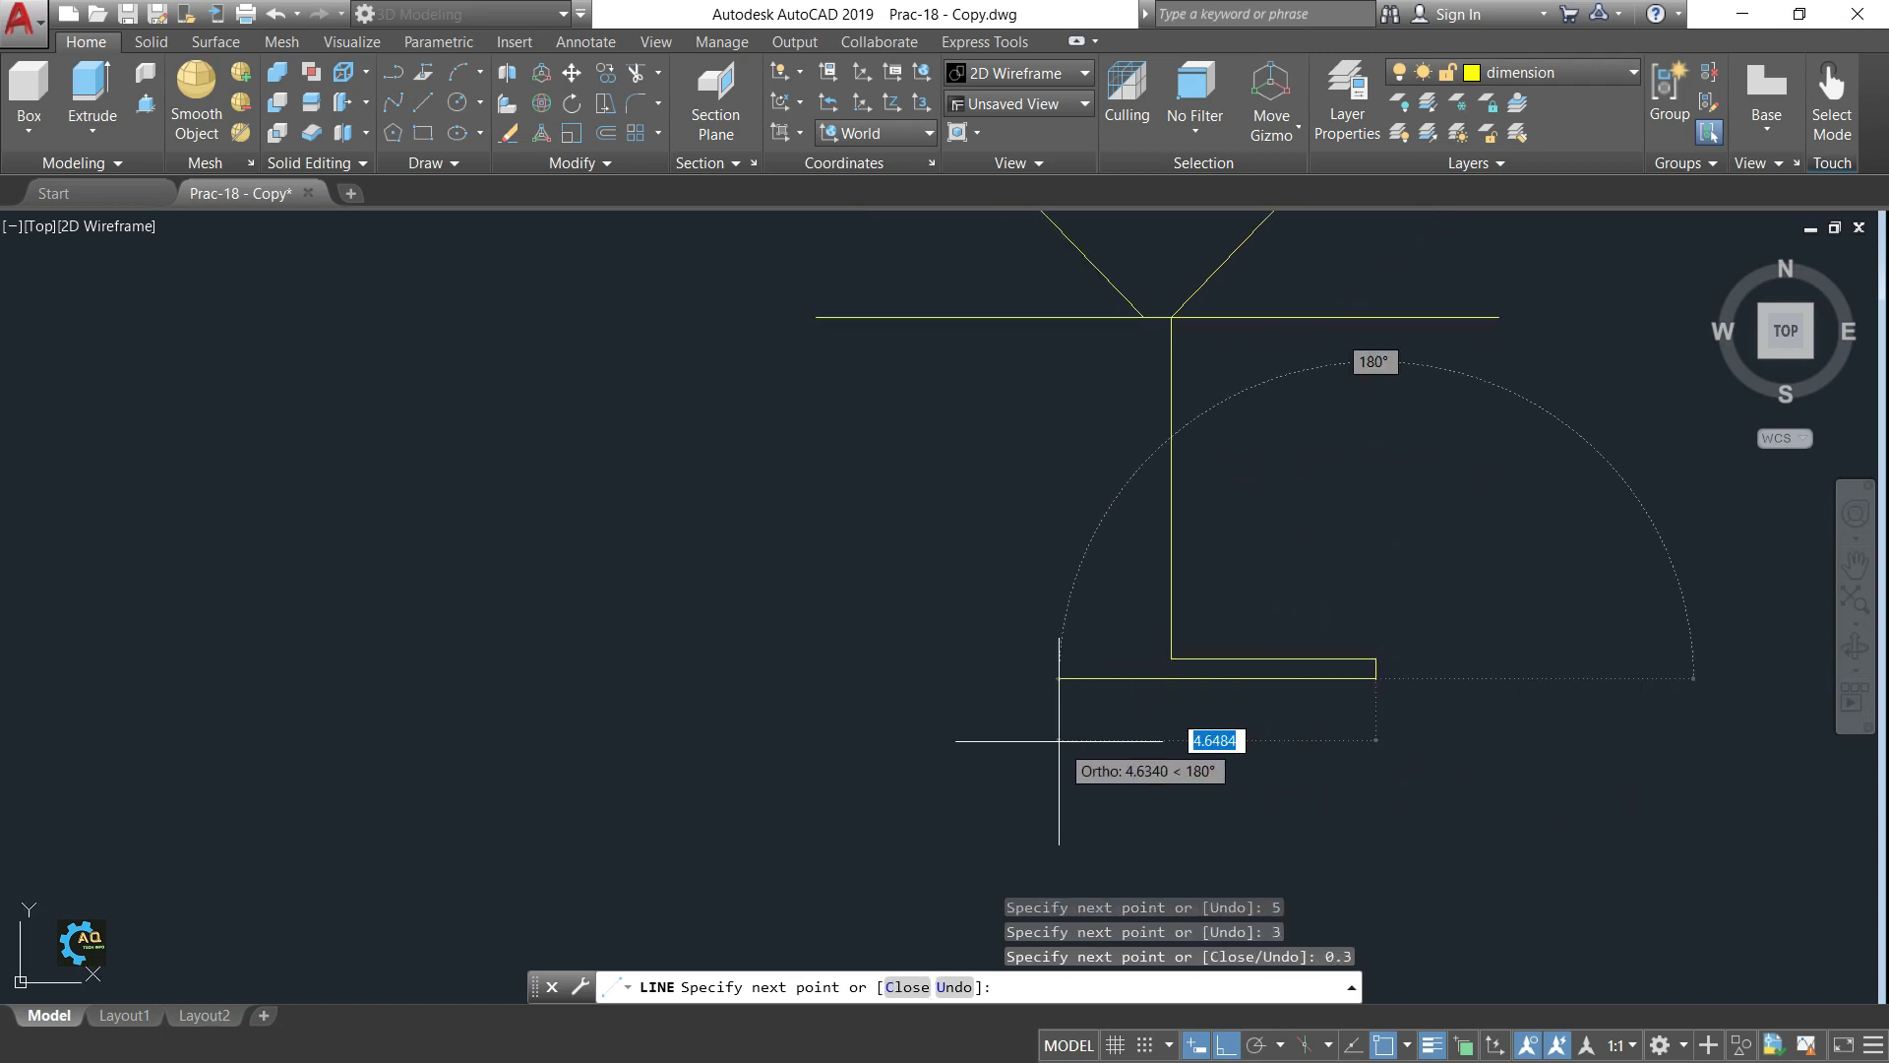
pyautogui.scroll(-2, 1002, 774)
pyautogui.click(948, 689)
pyautogui.press('Escape')
# - Delete the horizontal crossbar at the V's tip
pyautogui.moveTo(1273, 603); pyautogui.dragTo(1197, 709, button='middle')
pyautogui.scroll(-2, 1181, 581)
pyautogui.scroll(4, 1097, 585)
pyautogui.click(1125, 596)
pyautogui.press('Delete')
pyautogui.scroll(-1, 1123, 654)
pyautogui.scroll(-1, 1126, 658)
pyautogui.scroll(-1, 1113, 544)
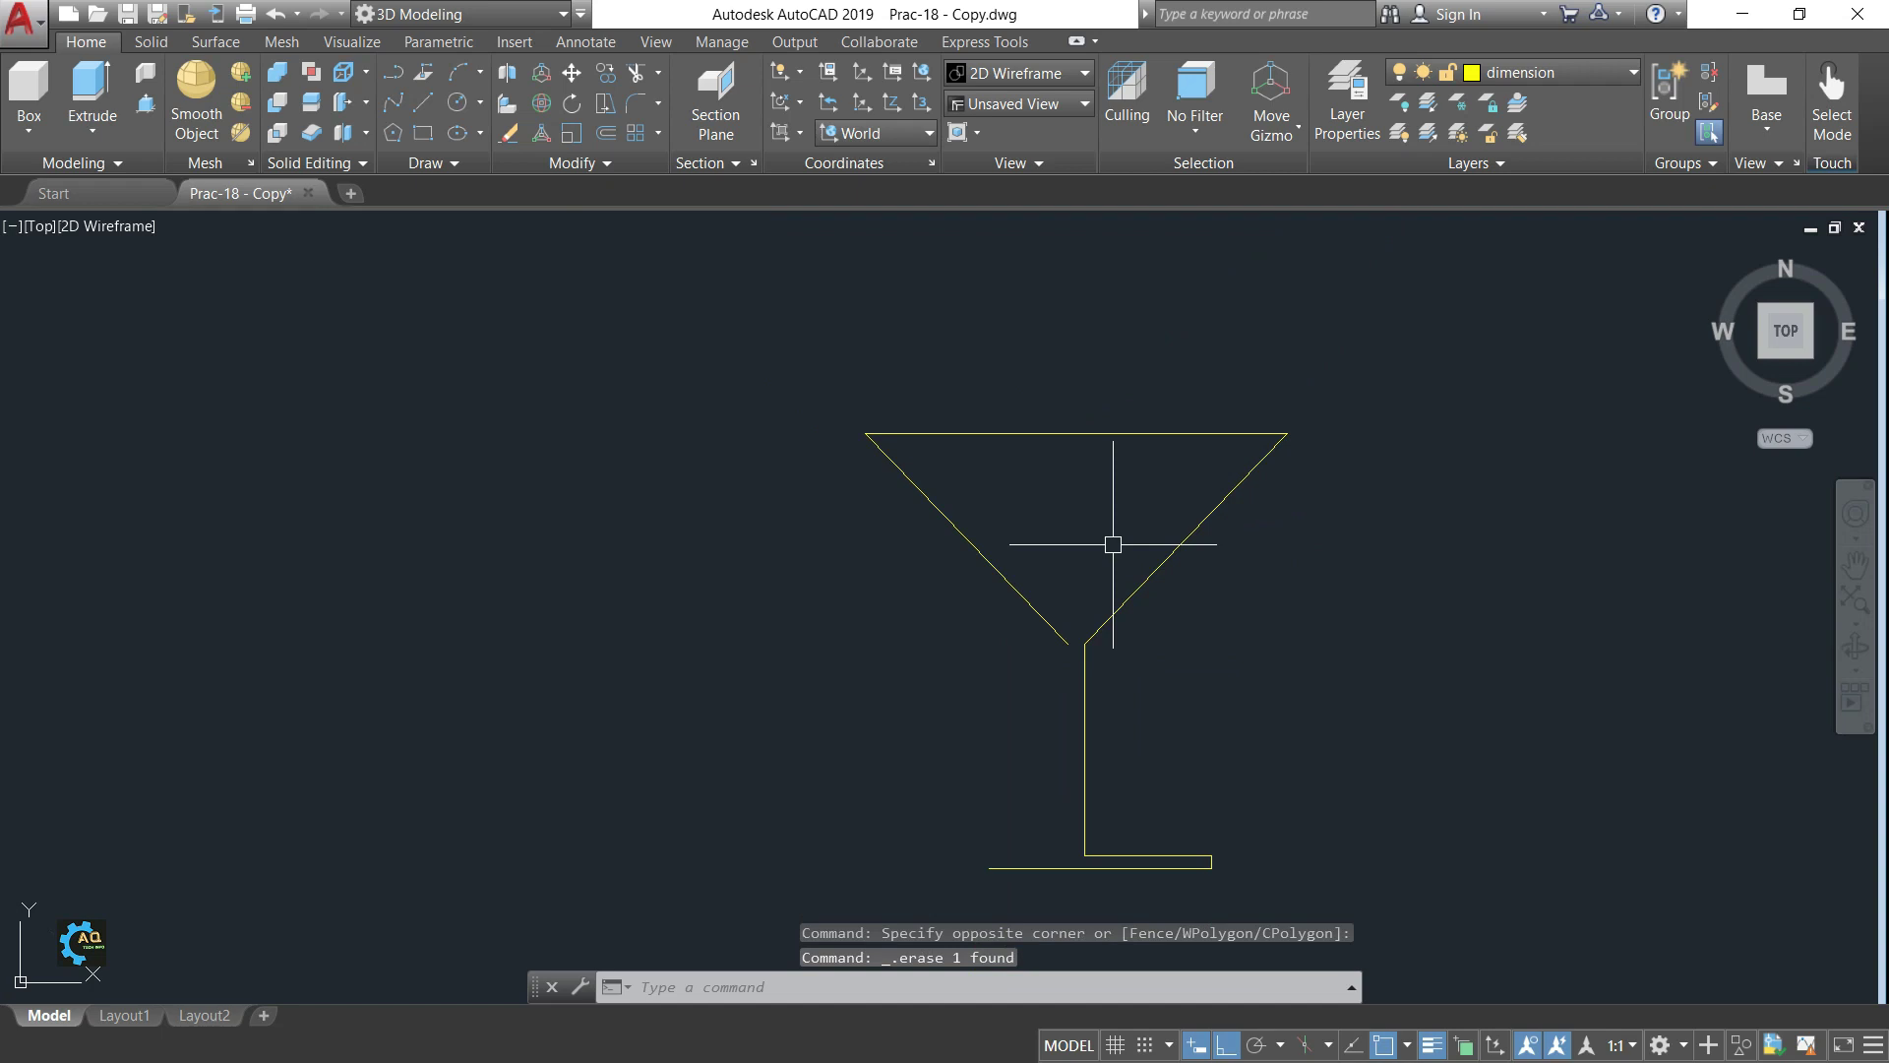
# - Draw a centre line from the top line's midpoint down below the V
pyautogui.write('l')
pyautogui.press('Return')
pyautogui.click(1076, 433)
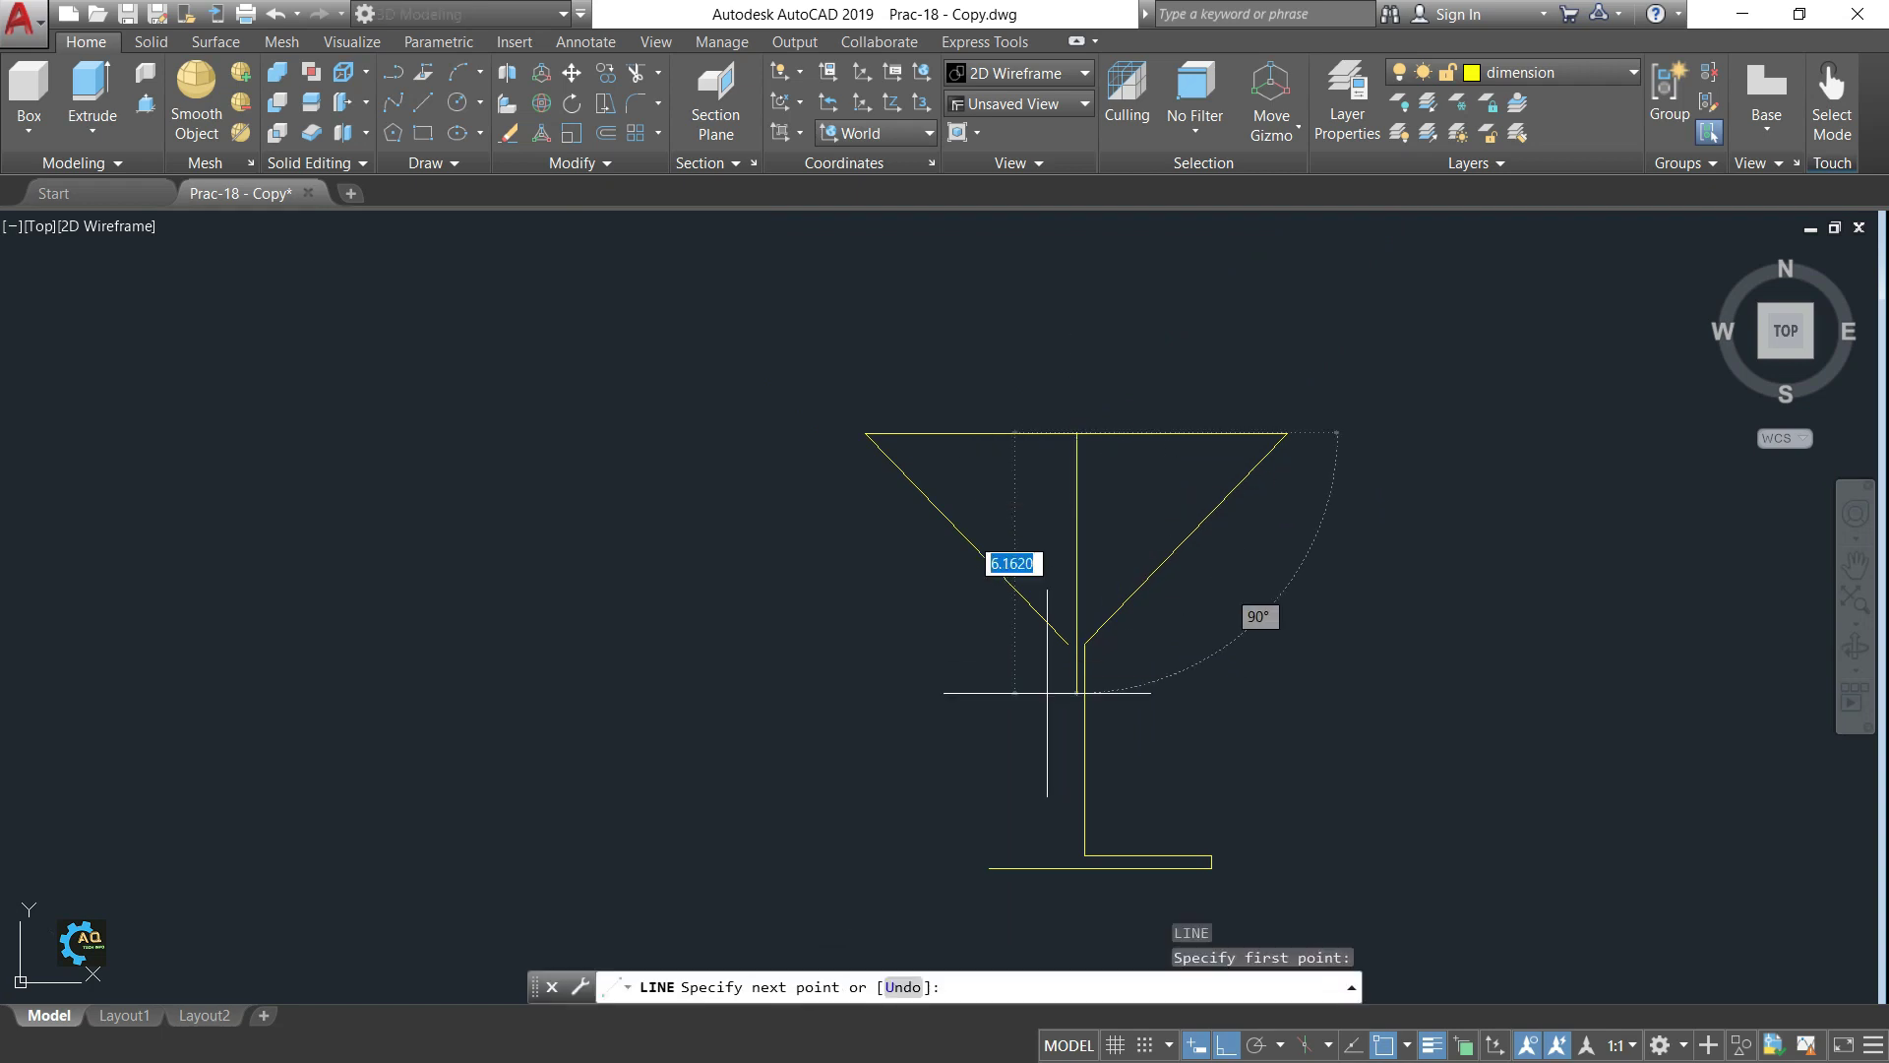
pyautogui.click(1046, 792)
pyautogui.press('Escape')
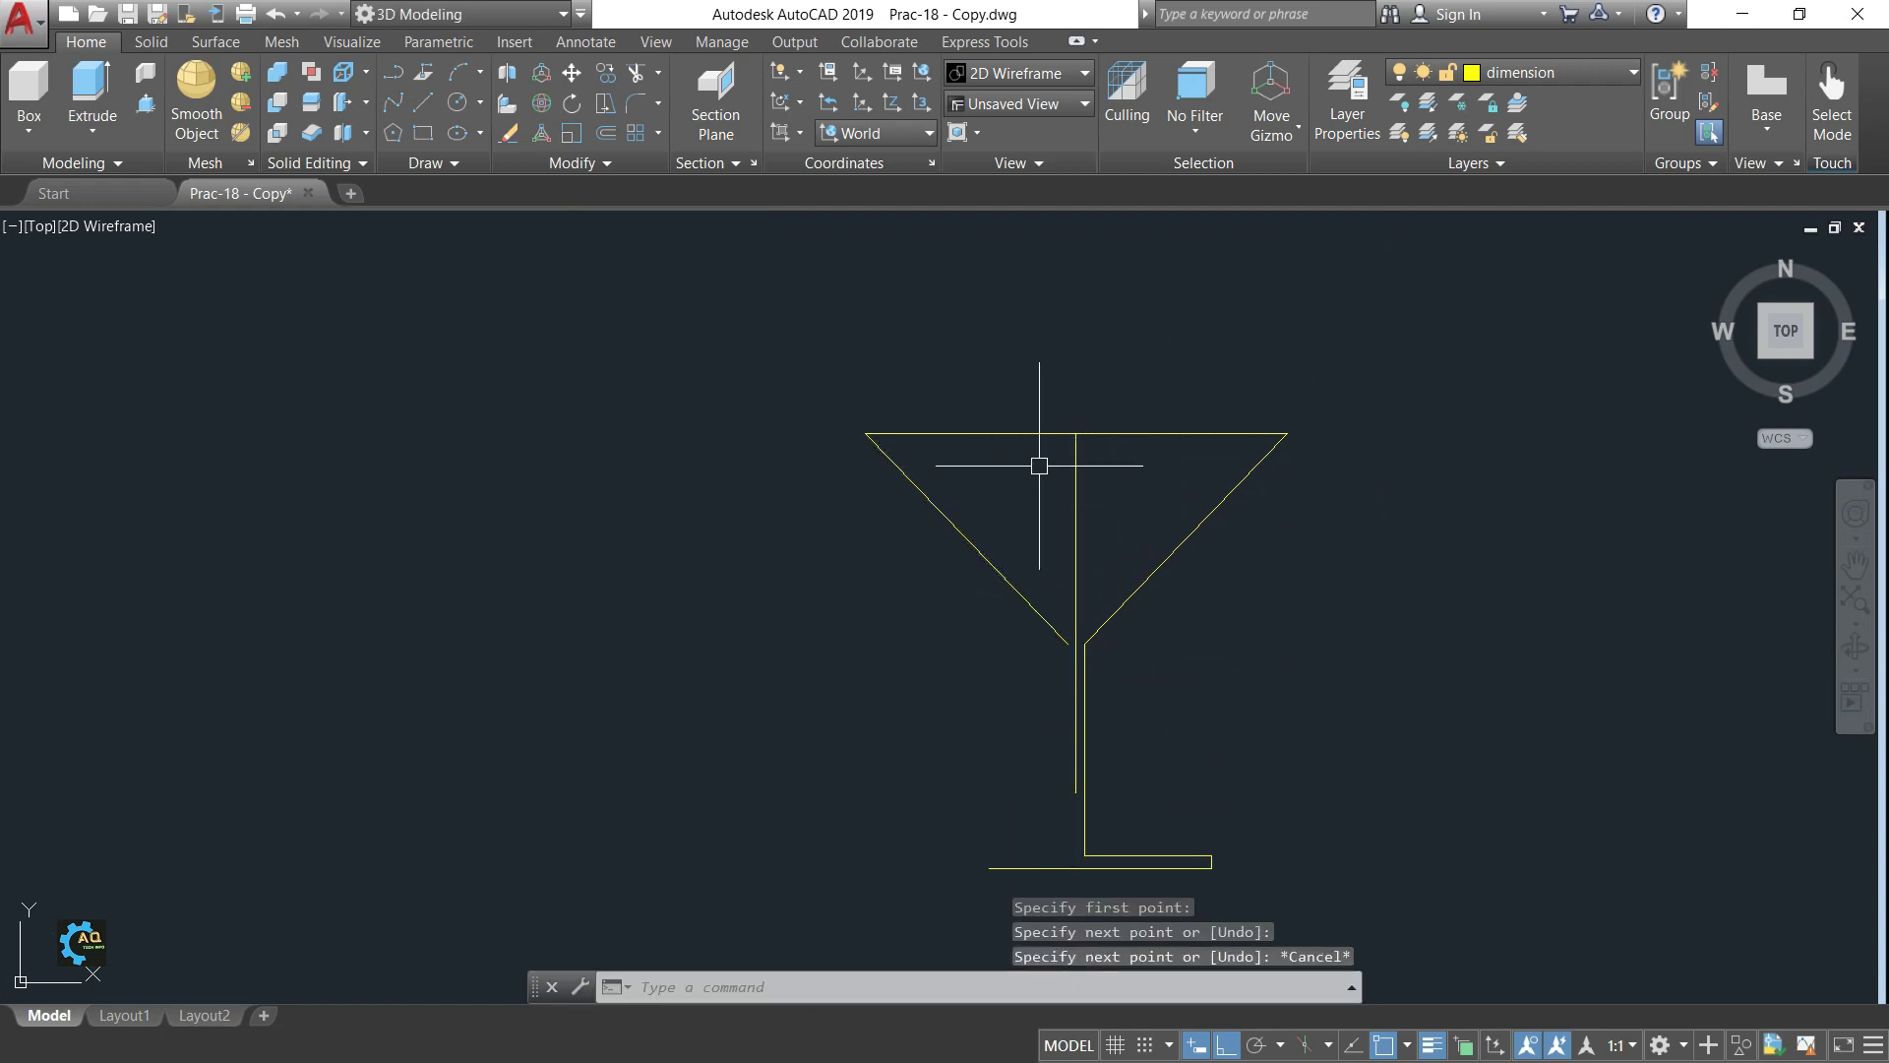
# - Trim off the top line's left part and delete the left diagonal
pyautogui.write('tr')
pyautogui.press('Return')
pyautogui.press('Return')
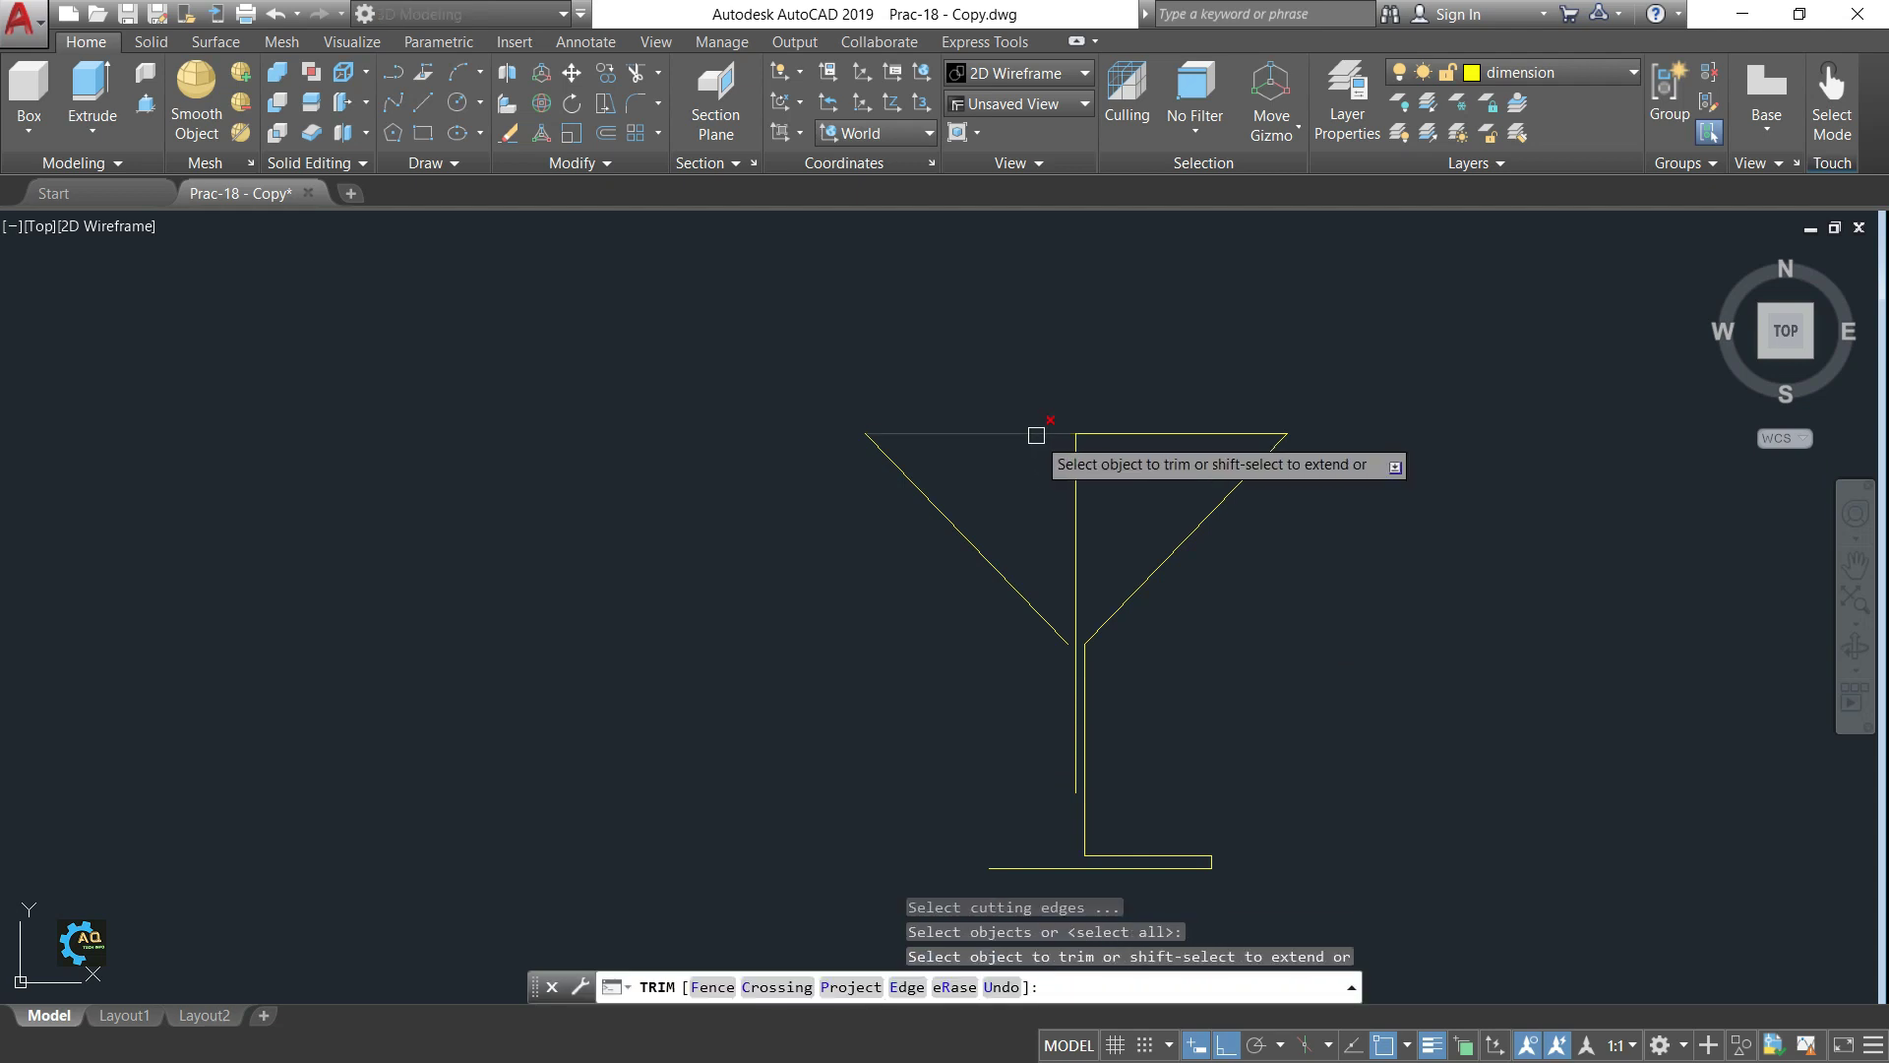
pyautogui.click(1033, 432)
pyautogui.press('Escape')
pyautogui.moveTo(1033, 492); pyautogui.dragTo(957, 567)
pyautogui.press('Delete')
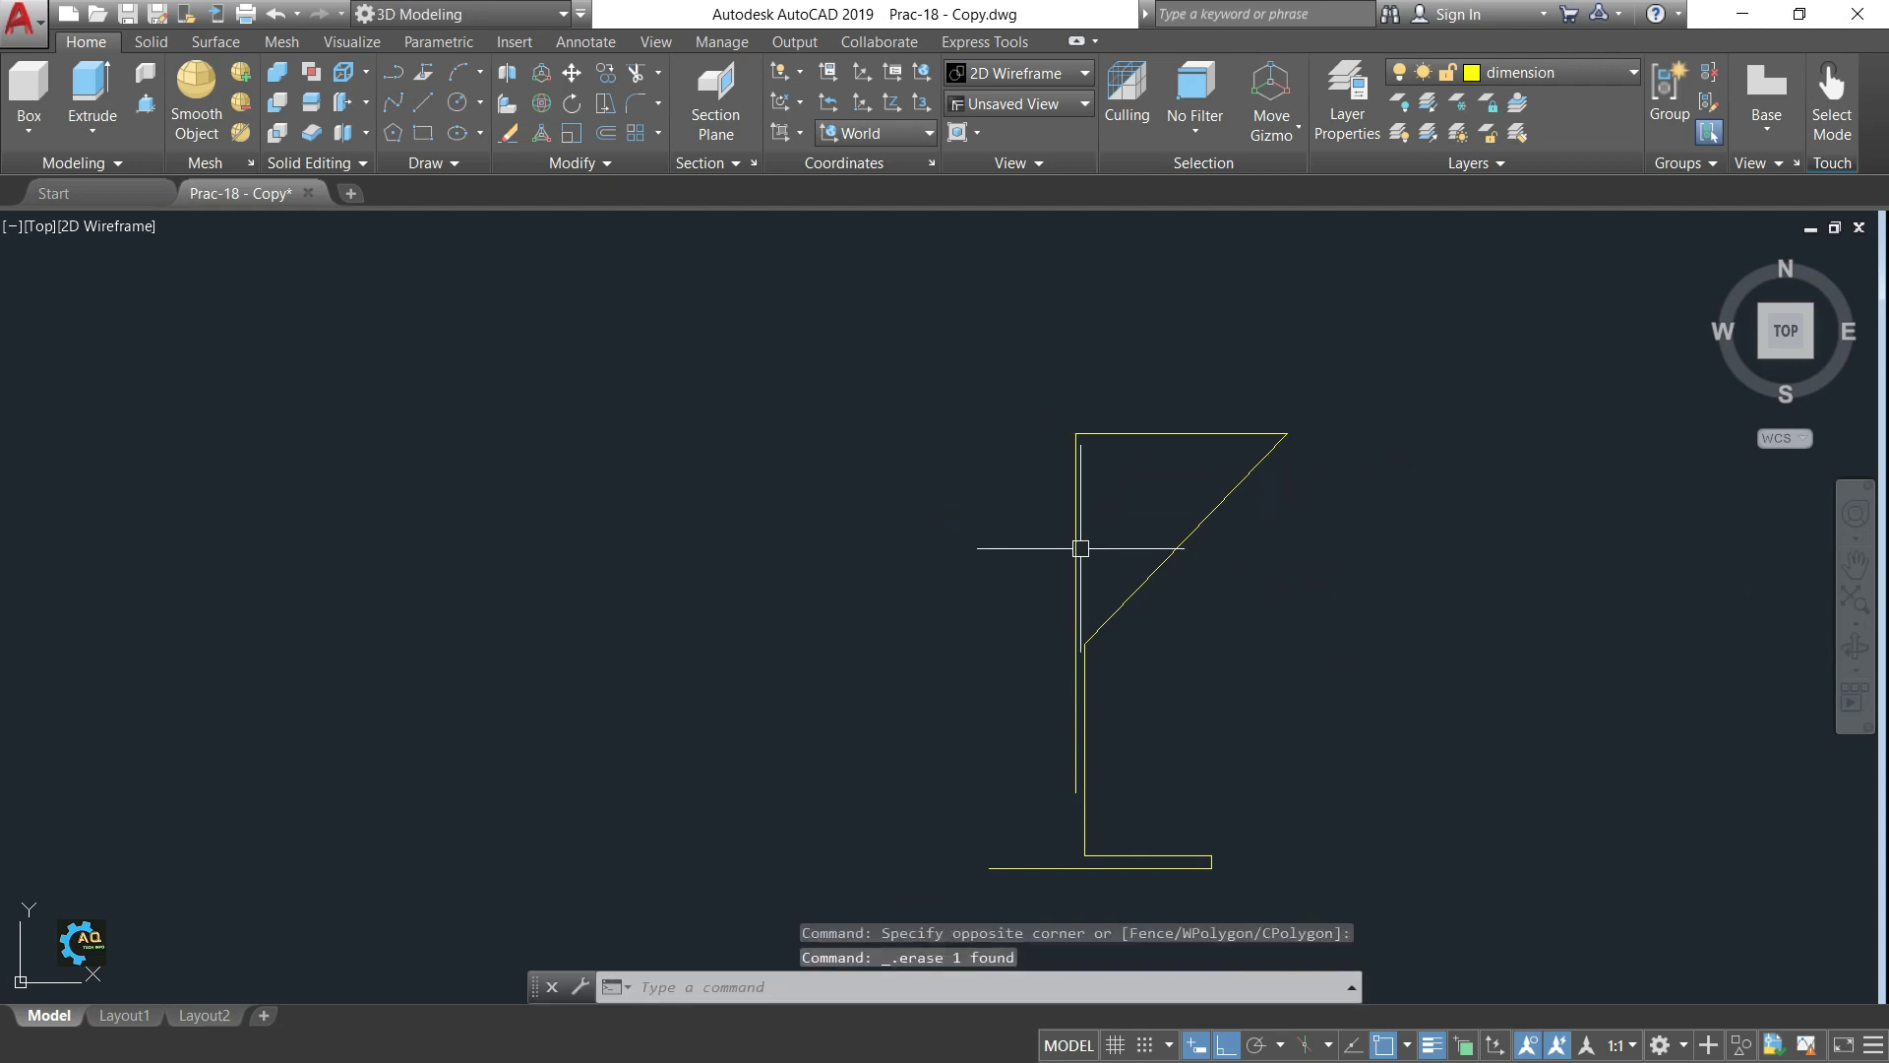
# - Delete the remaining top line, leaving the right half-profile
pyautogui.scroll(1, 1198, 598)
pyautogui.scroll(2, 1171, 585)
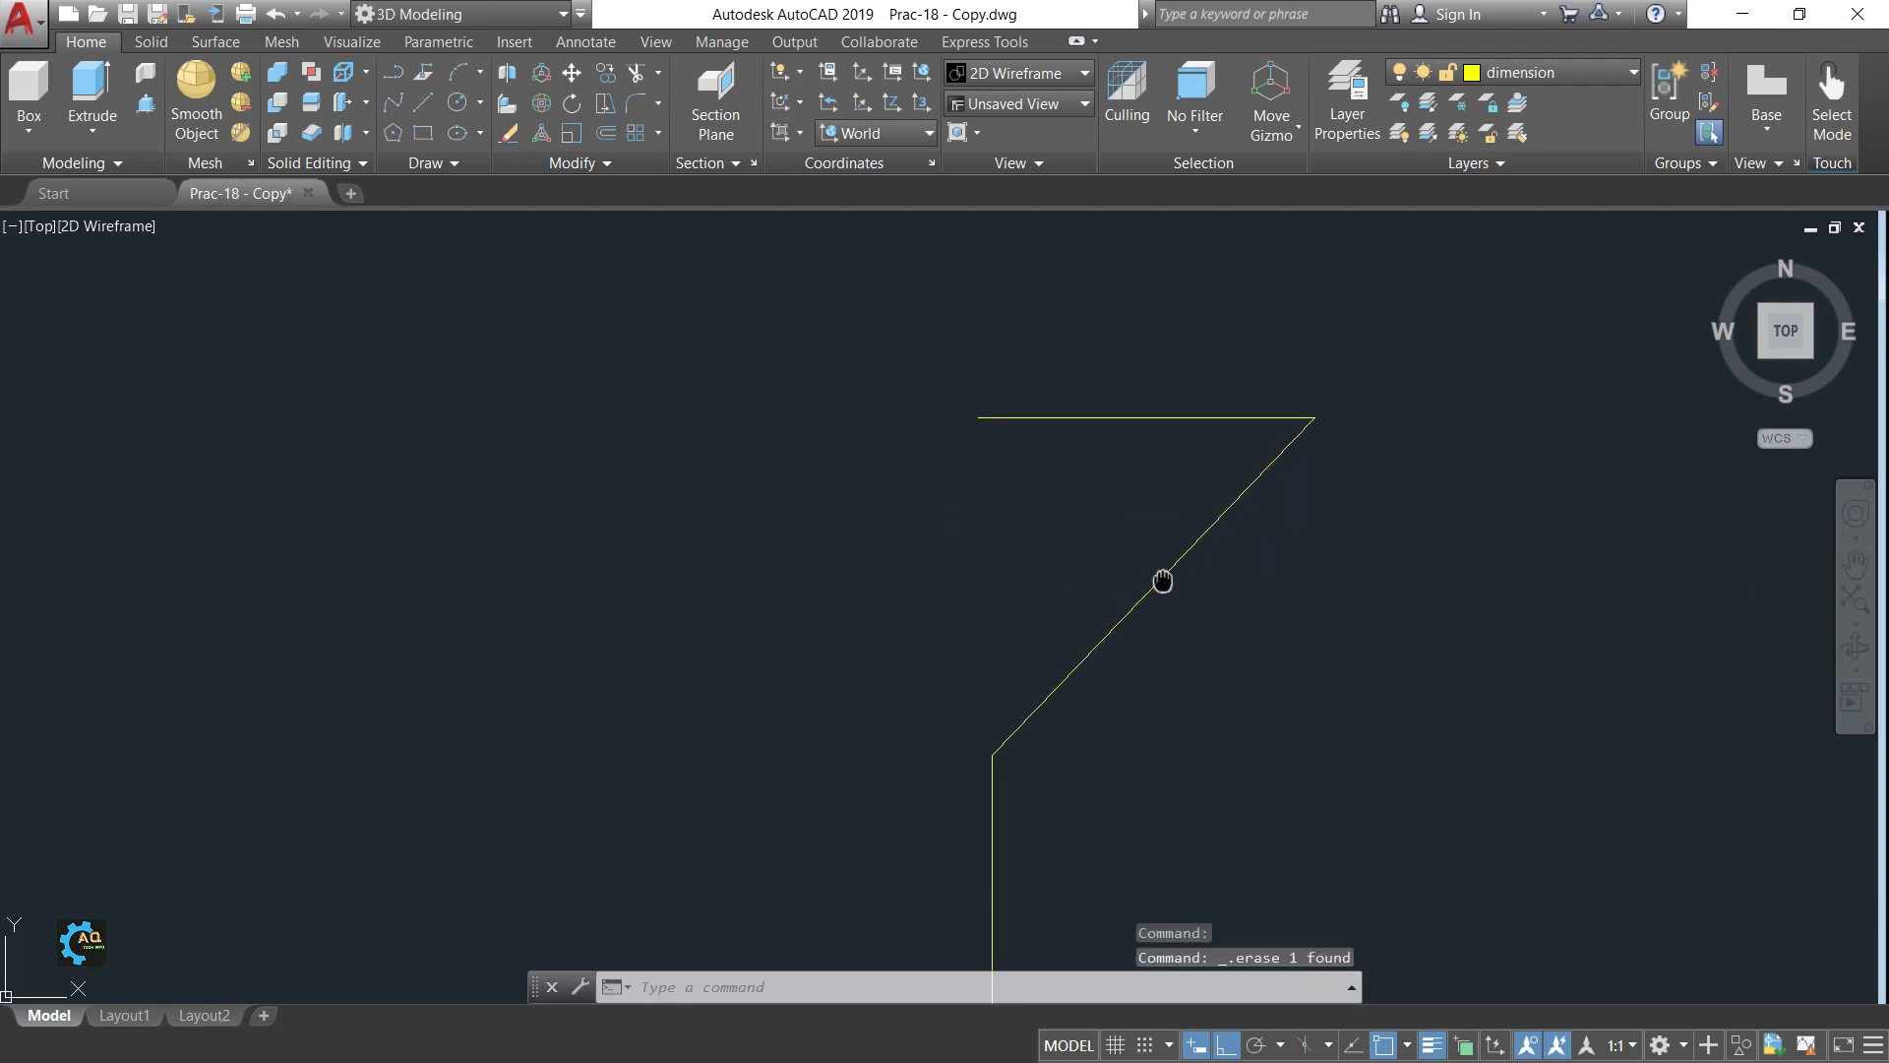
pyautogui.click(1167, 422)
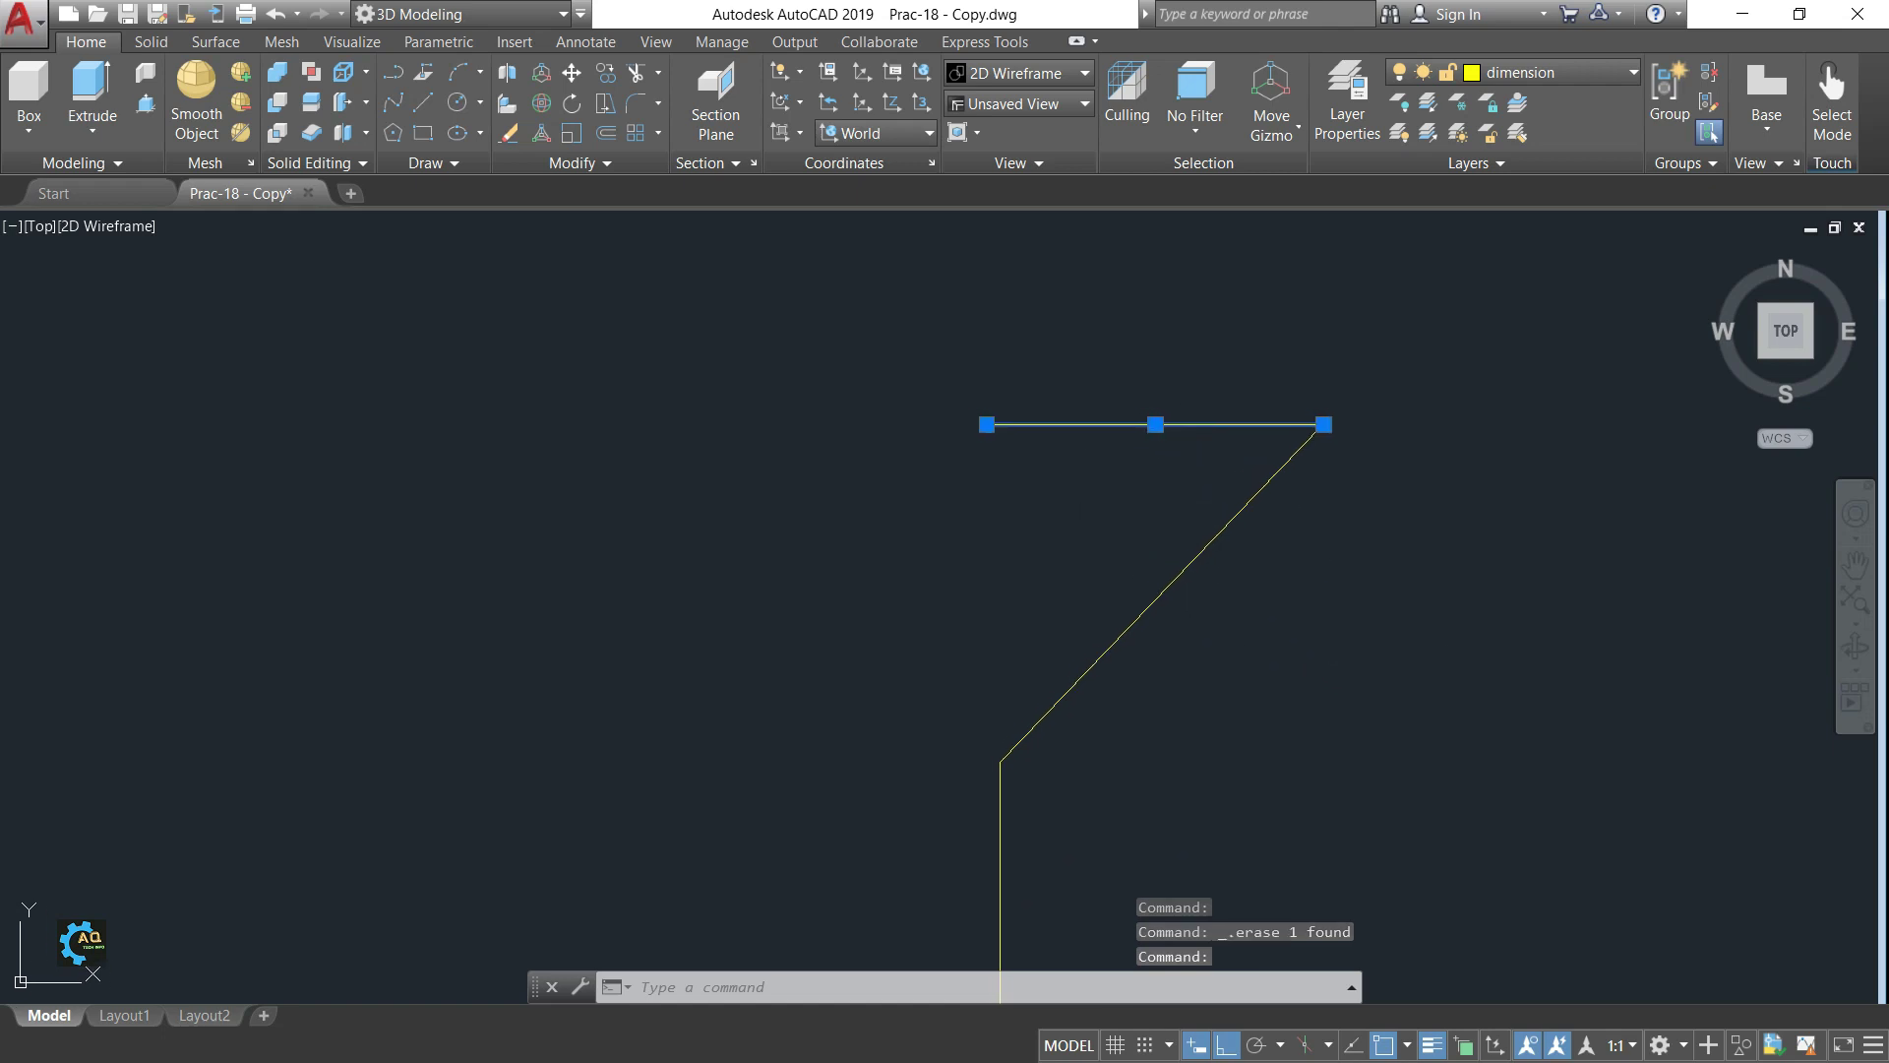
pyautogui.press('Delete')
pyautogui.moveTo(1343, 648); pyautogui.dragTo(1135, 640, button='middle')
pyautogui.scroll(-2, 1135, 641)
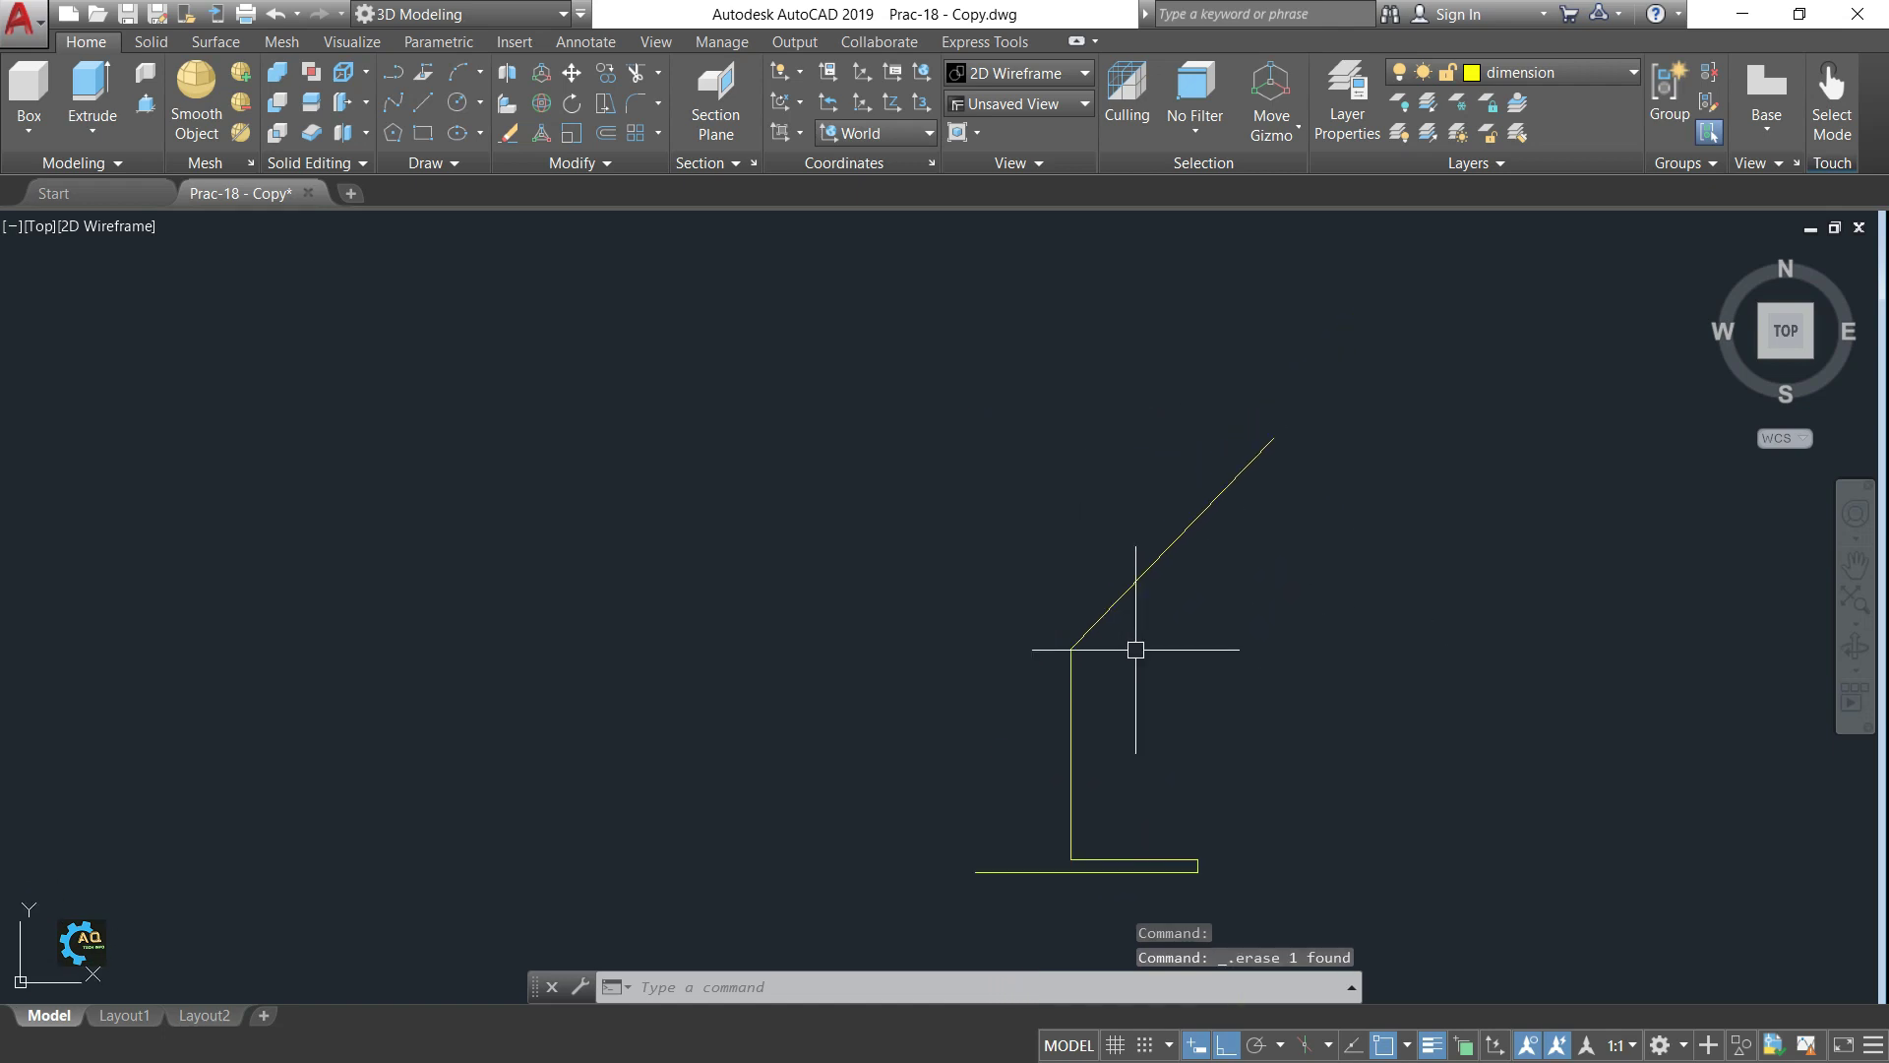
pyautogui.write('f')
pyautogui.press('Return')
# - Fillet the corner between the diagonal and the stem with radius 2
pyautogui.write('r')
pyautogui.press('Return')
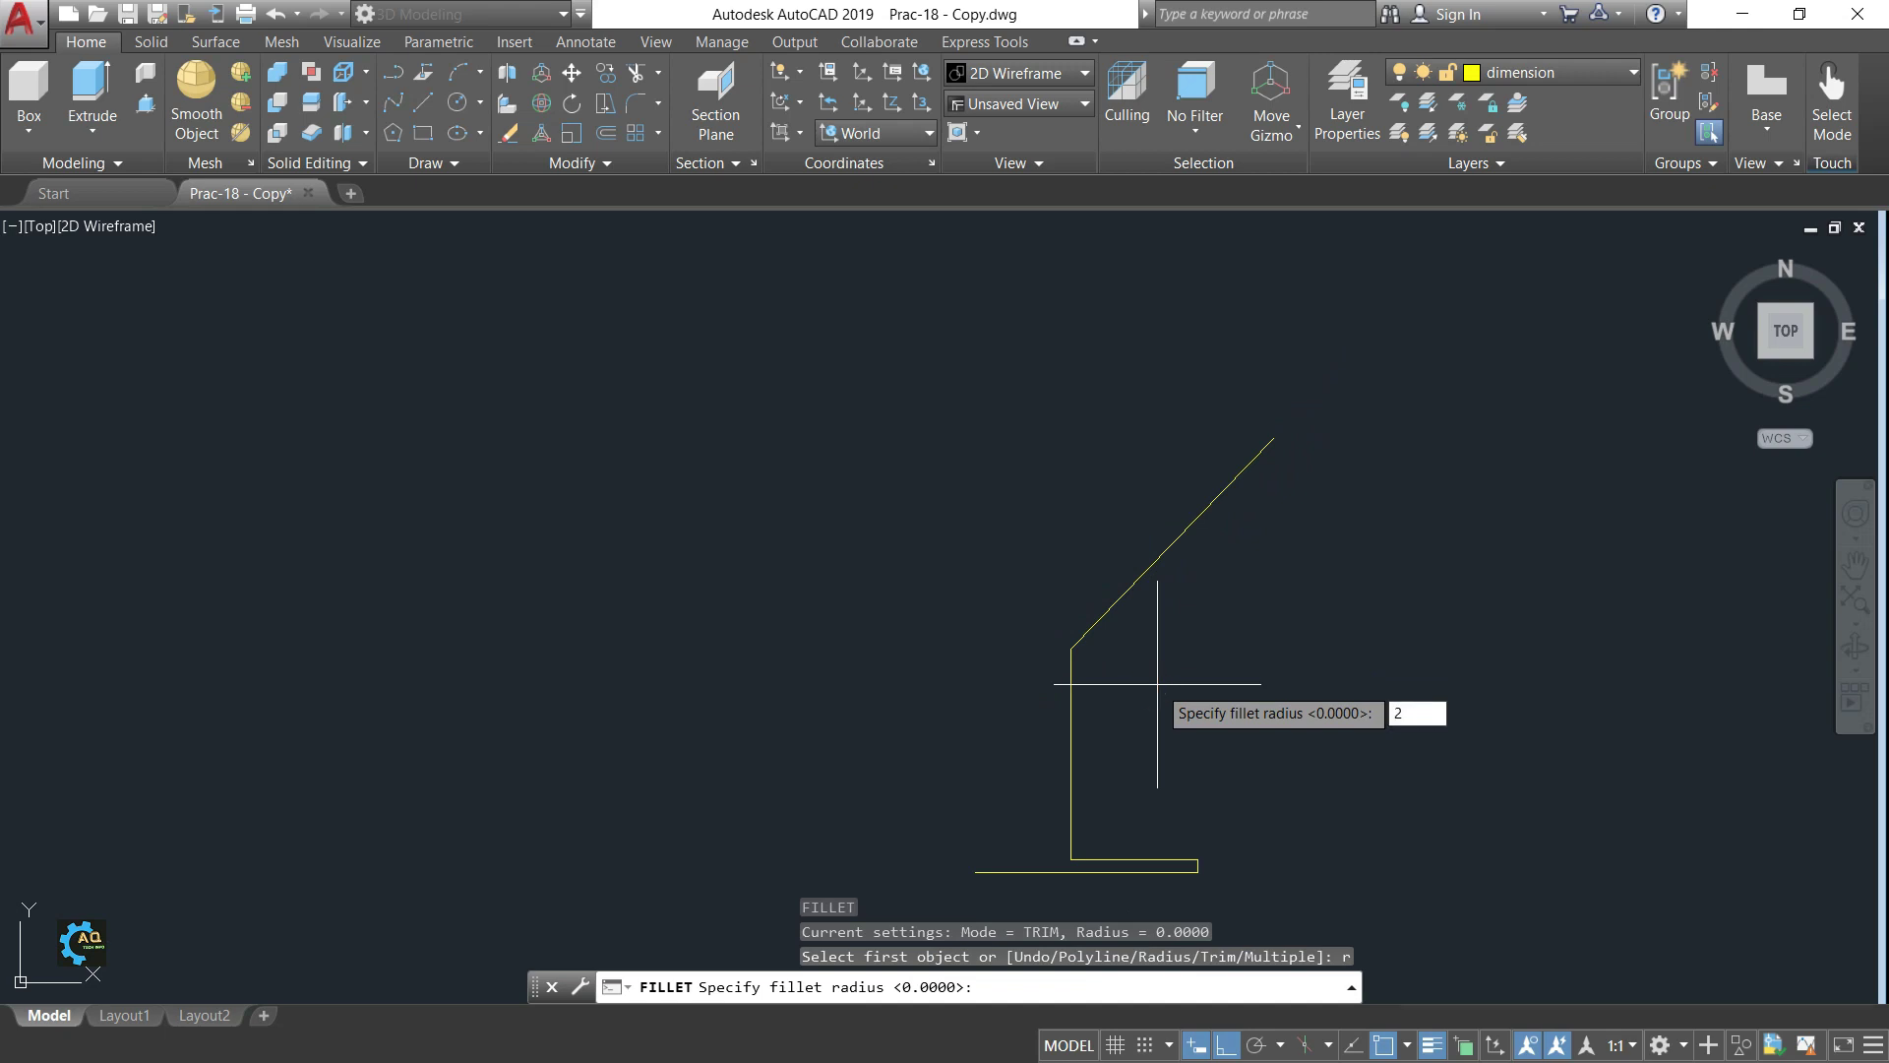
pyautogui.press('Return')
pyautogui.click(1074, 679)
pyautogui.click(1108, 614)
pyautogui.moveTo(1261, 595); pyautogui.dragTo(1254, 621, button='middle')
pyautogui.moveTo(1142, 510); pyautogui.dragTo(1164, 481, button='middle')
pyautogui.scroll(1, 1164, 481)
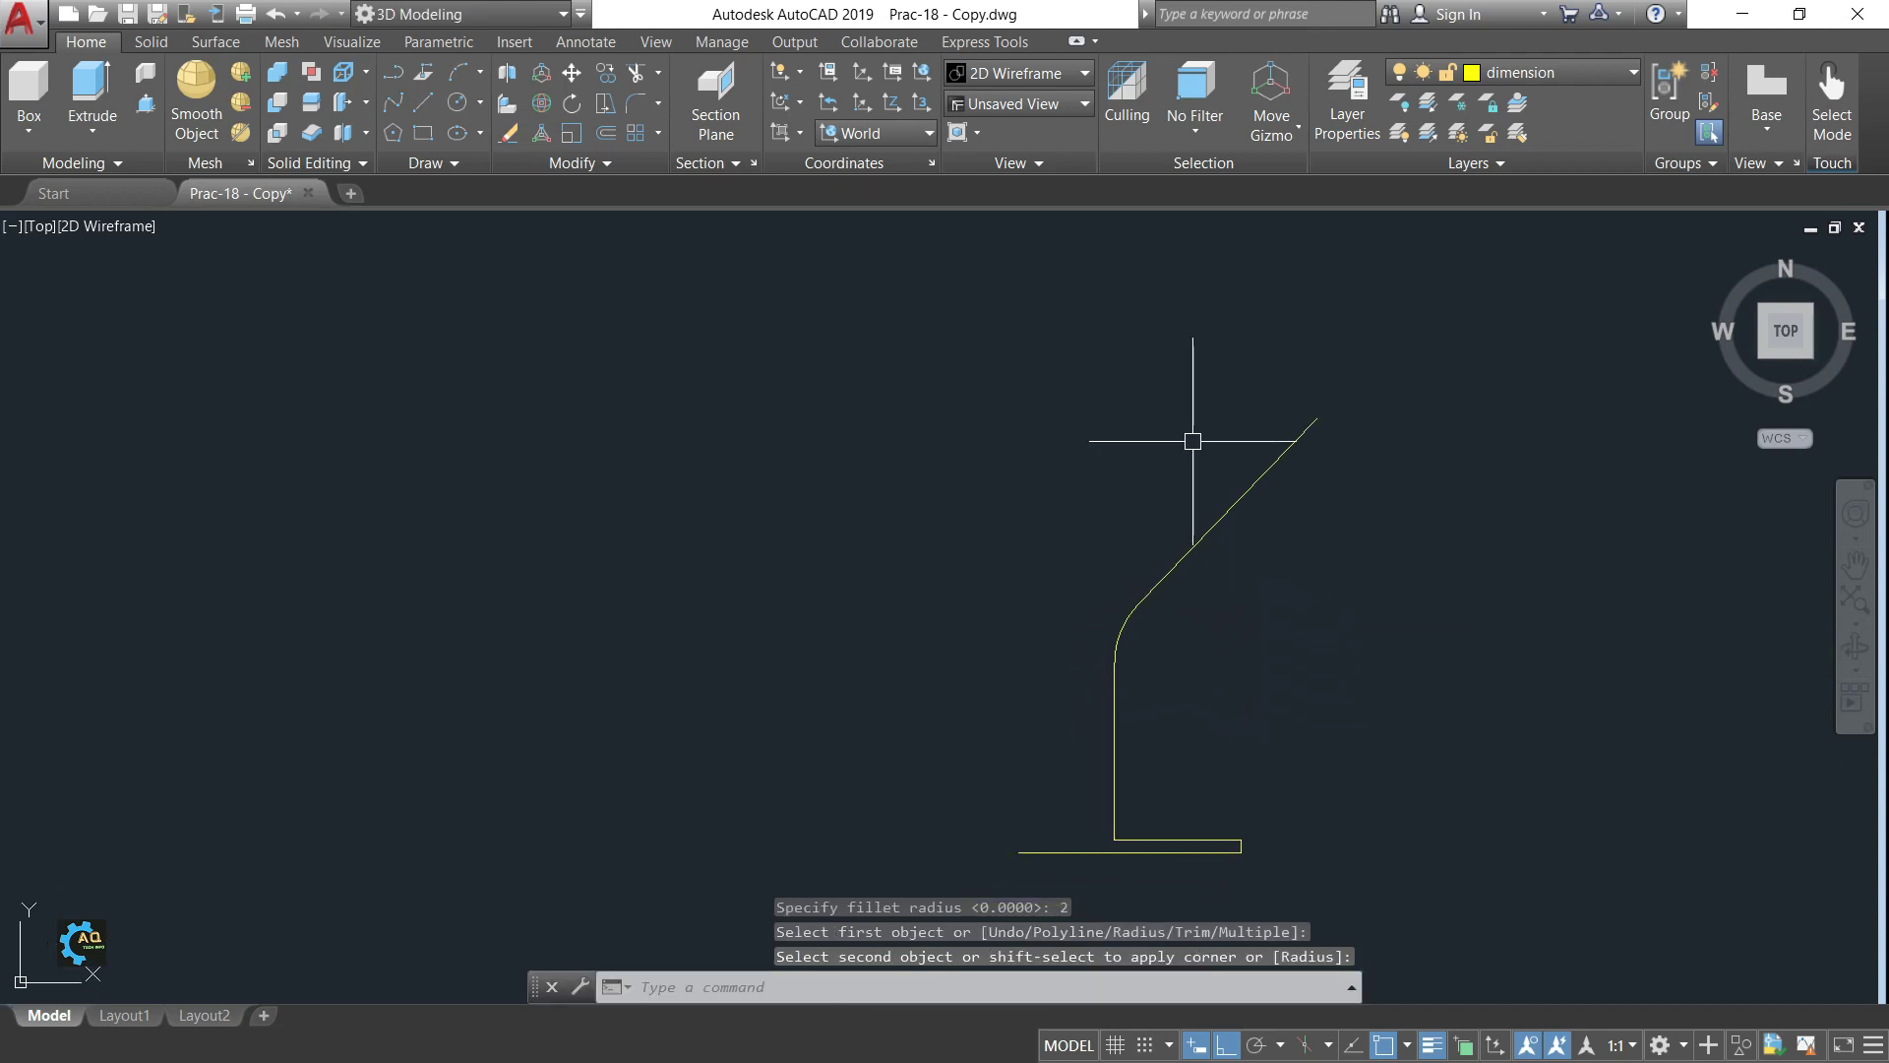
pyautogui.scroll(1, 1354, 439)
pyautogui.scroll(-2, 1366, 453)
pyautogui.scroll(2, 1134, 660)
# - Fillet the stem-to-foot corner with radius 0.5
pyautogui.write('f')
pyautogui.press('Return')
pyautogui.write('r')
pyautogui.press('Return')
pyautogui.press('Return')
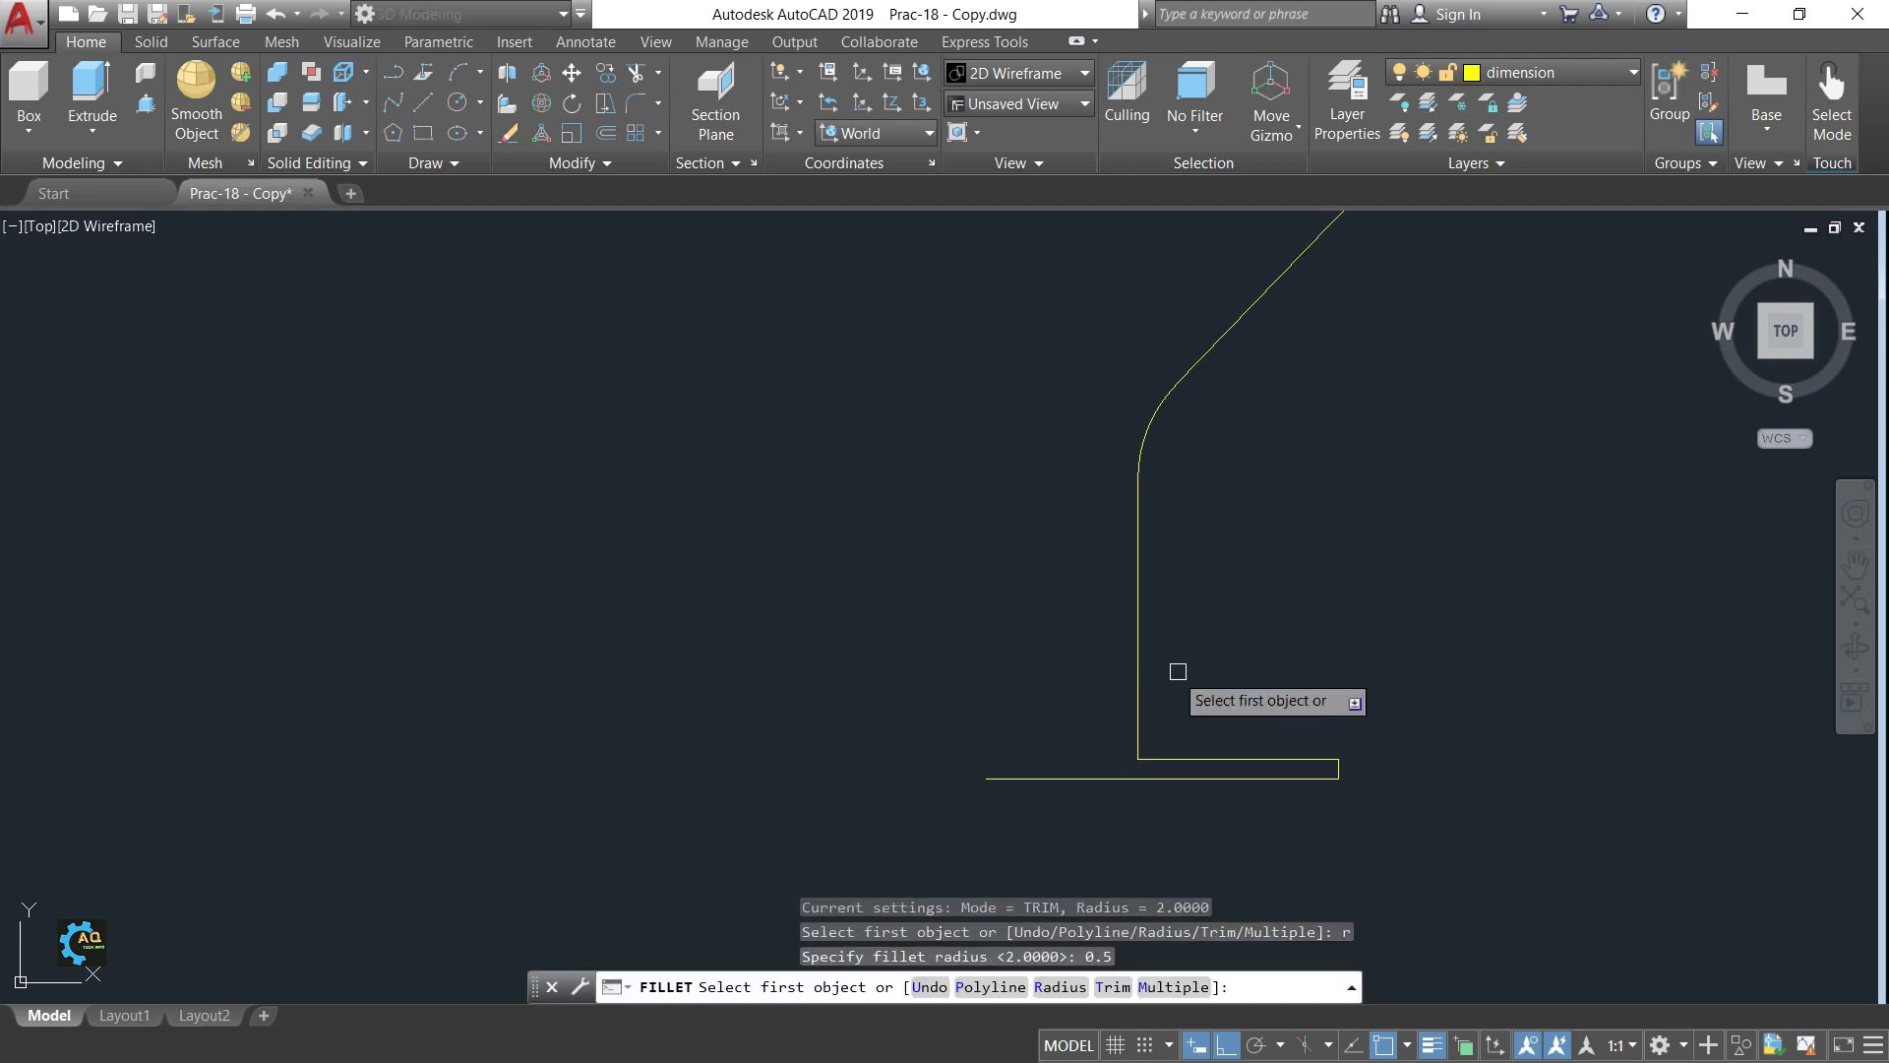
pyautogui.click(1137, 679)
pyautogui.click(1210, 754)
pyautogui.scroll(3, 1308, 770)
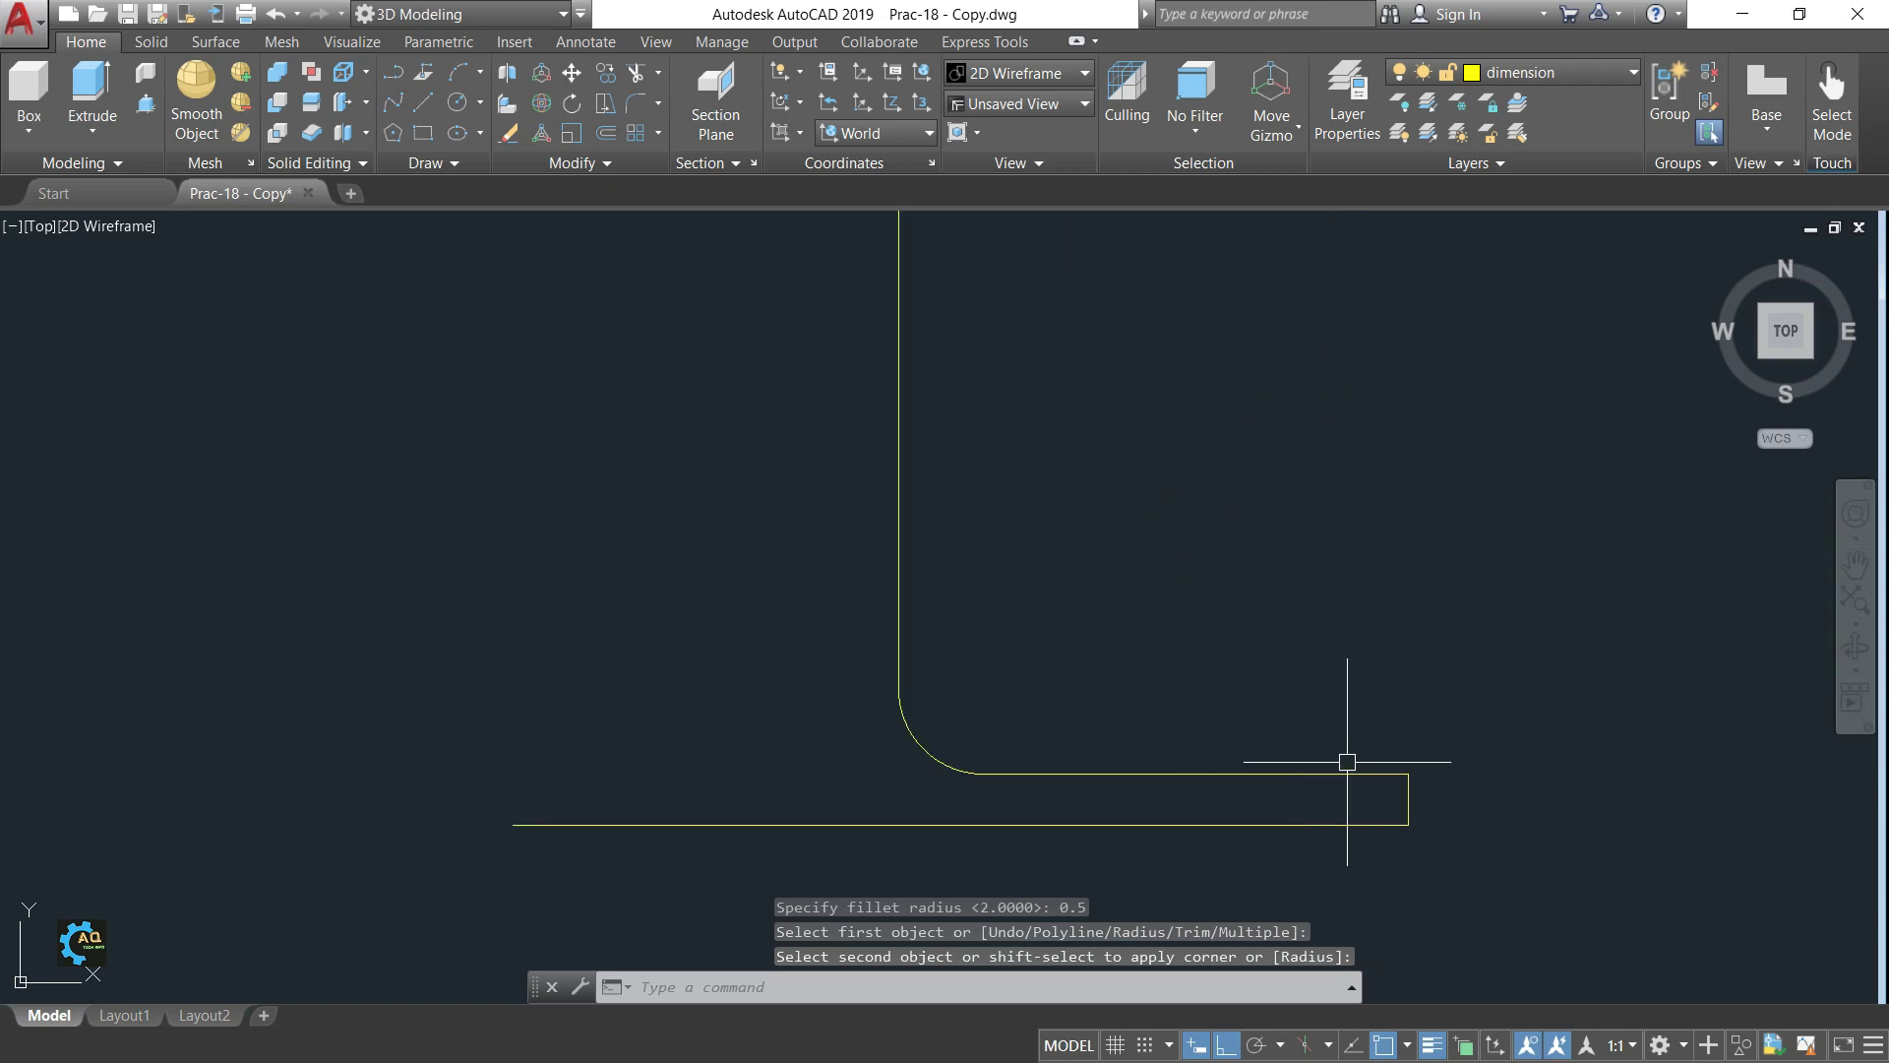
# - Fillet the foot's right end corner with radius 0.2
pyautogui.press('Return')
pyautogui.write('r')
pyautogui.press('Return')
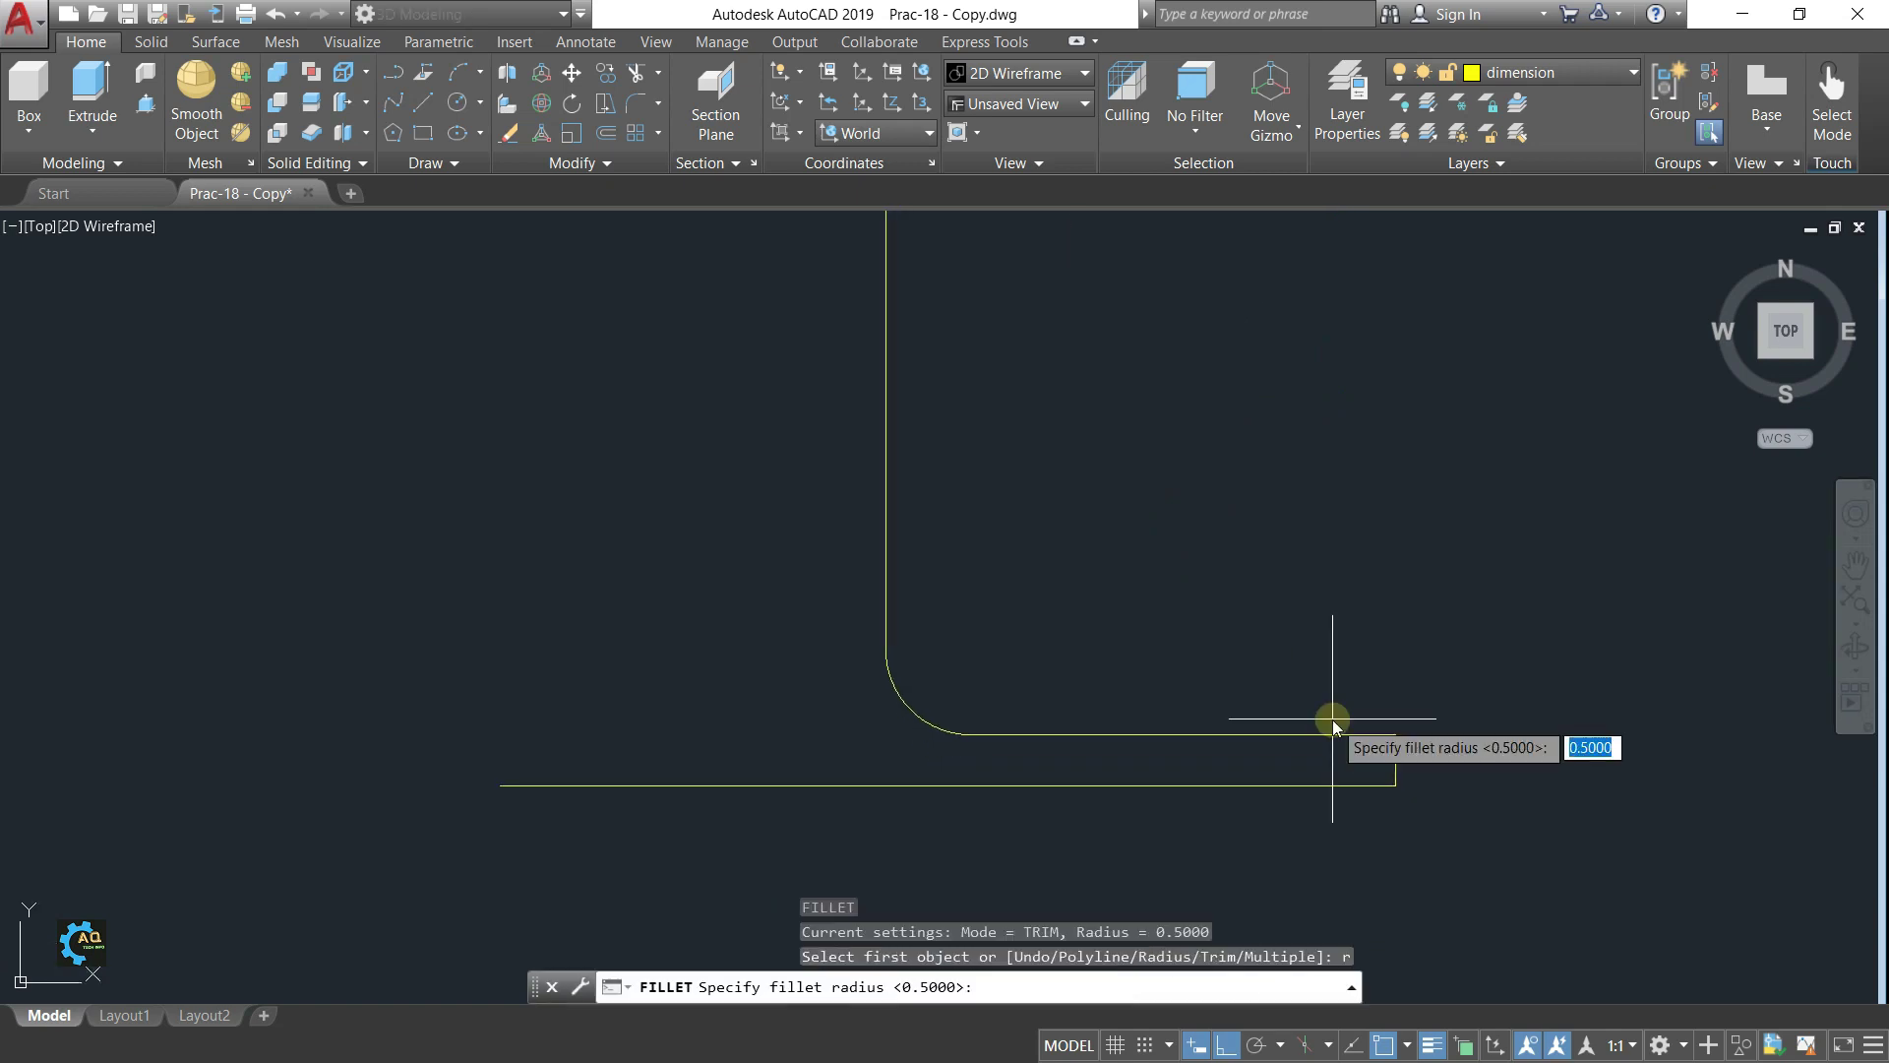
pyautogui.press('Return')
pyautogui.click(1332, 733)
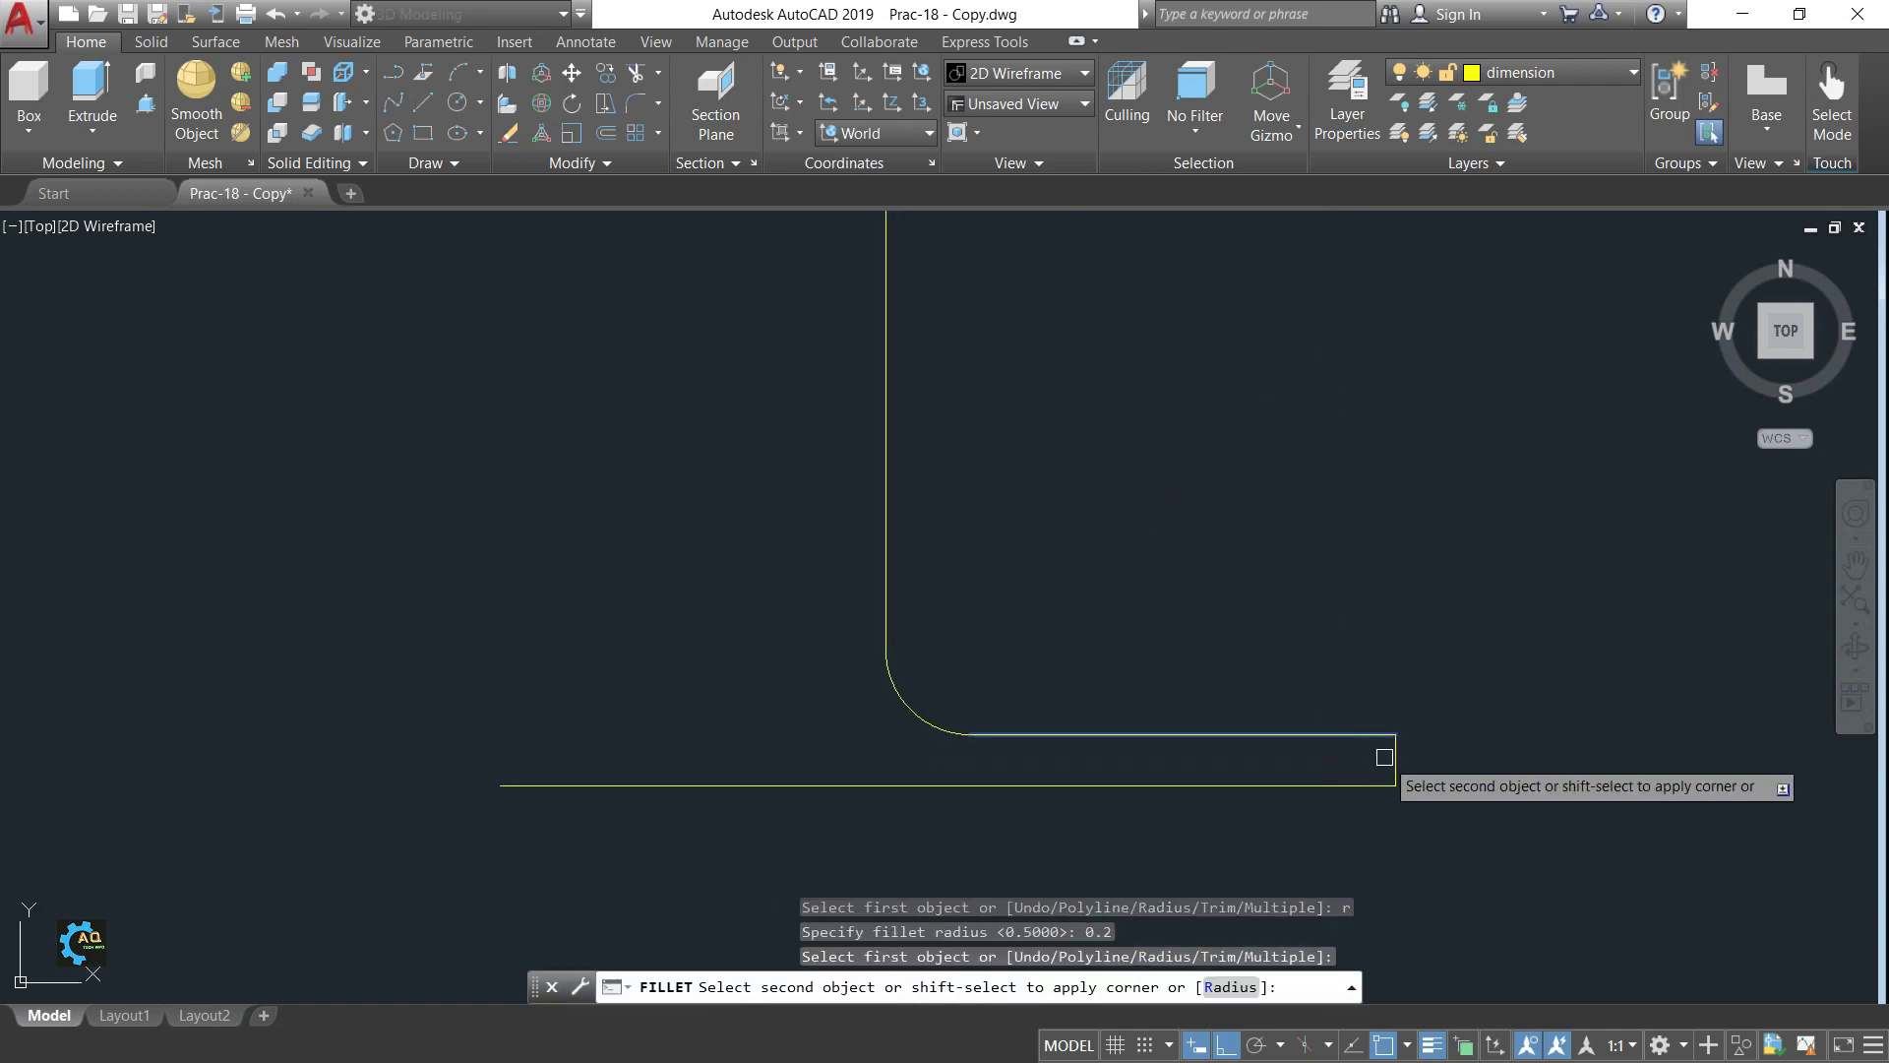
pyautogui.click(1403, 769)
pyautogui.press('Escape')
pyautogui.scroll(-2, 1475, 738)
pyautogui.scroll(-2, 1416, 684)
pyautogui.moveTo(1397, 580); pyautogui.dragTo(1323, 637, button='middle')
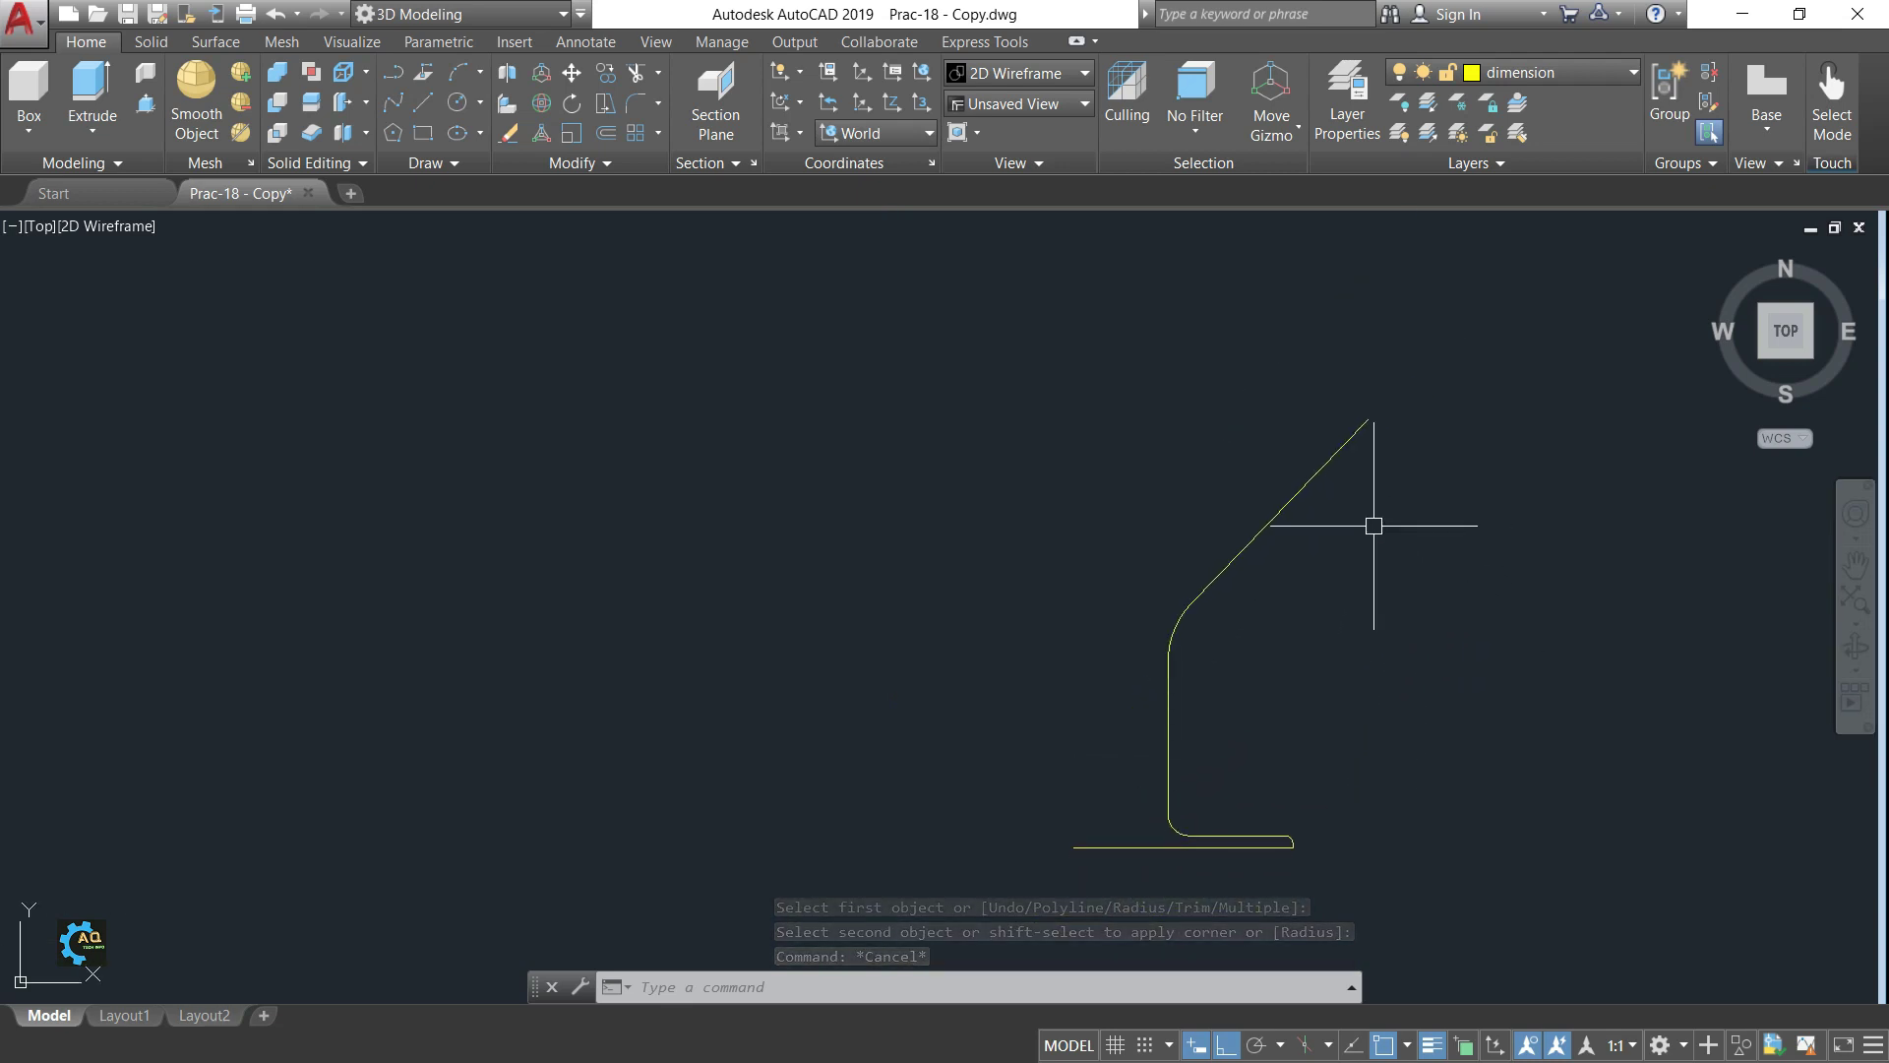
pyautogui.moveTo(1357, 491); pyautogui.dragTo(1397, 472, button='middle')
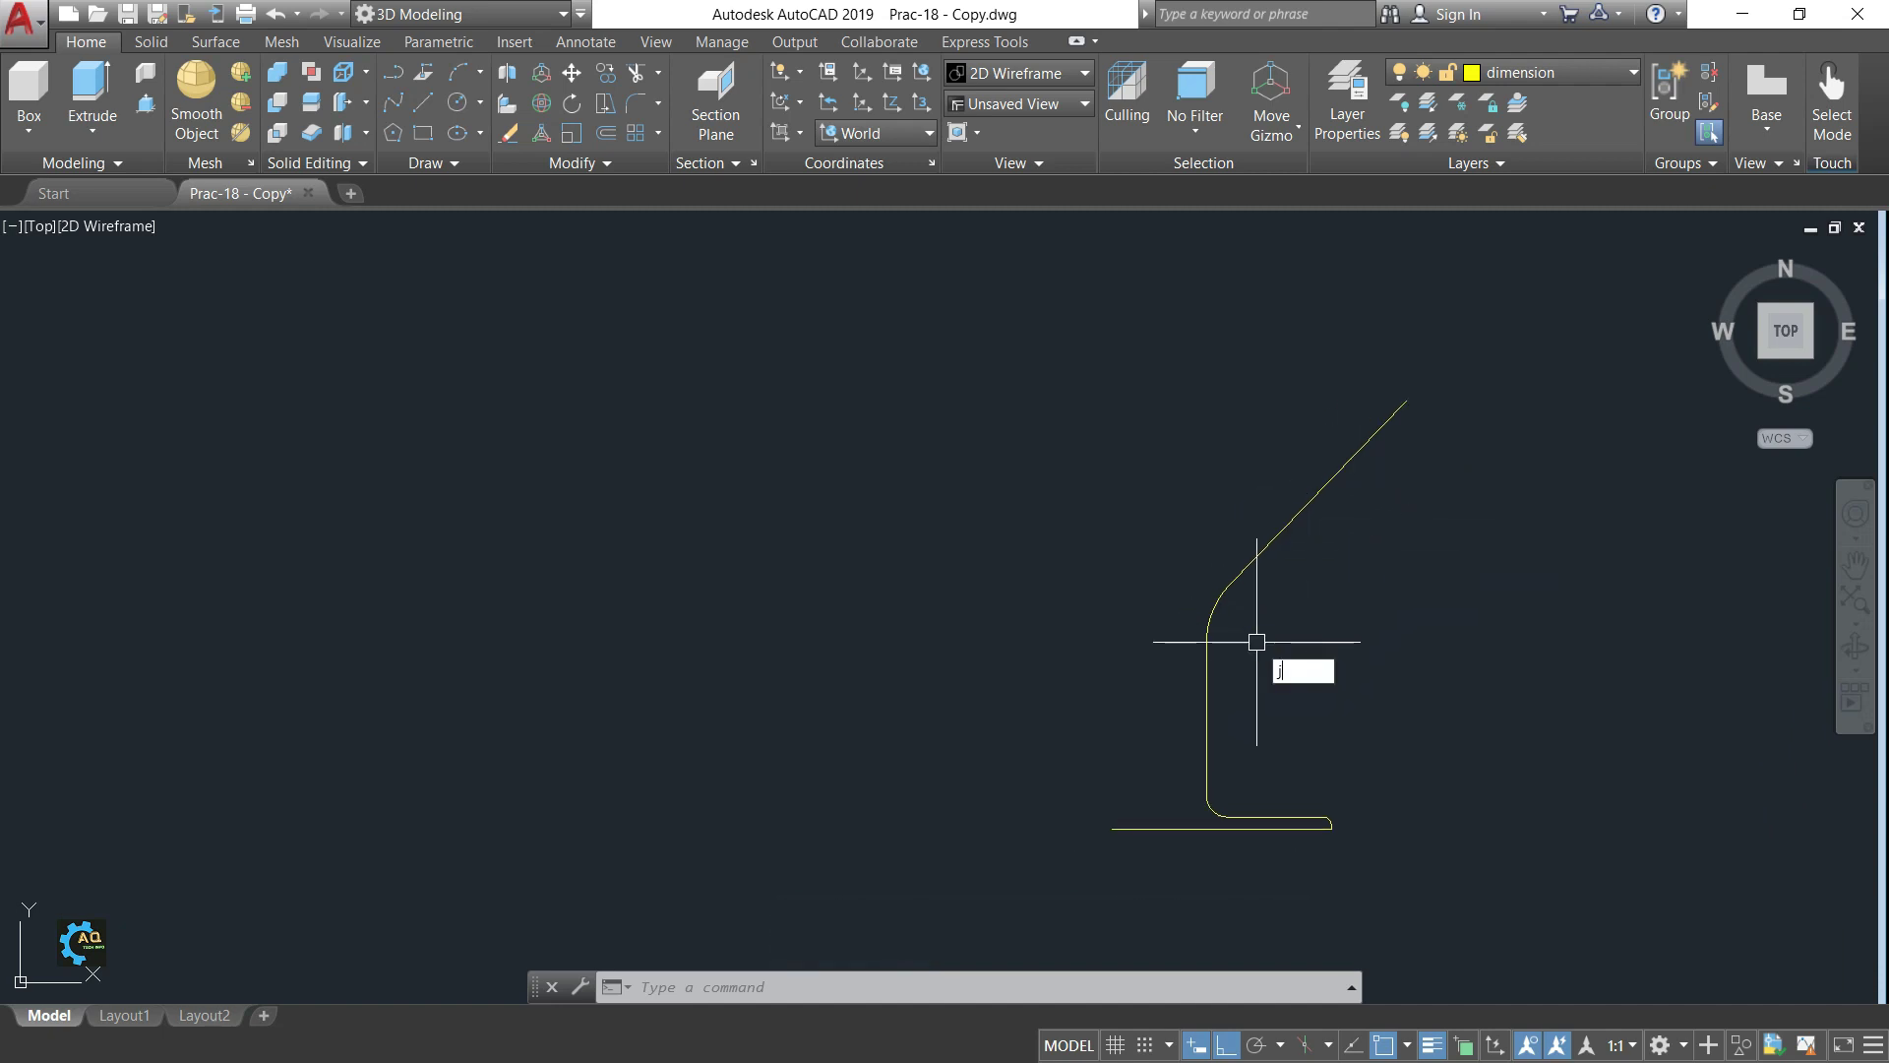
# - Join the profile lines into a single polyline
pyautogui.press('Return')
pyautogui.click(1502, 456)
pyautogui.click(1149, 659)
pyautogui.press('Return')
pyautogui.press('Escape')
pyautogui.press('Escape')
# - Offset the profile polyline 0.2 to one side for the wall thickness
pyautogui.write('o')
pyautogui.press('Return')
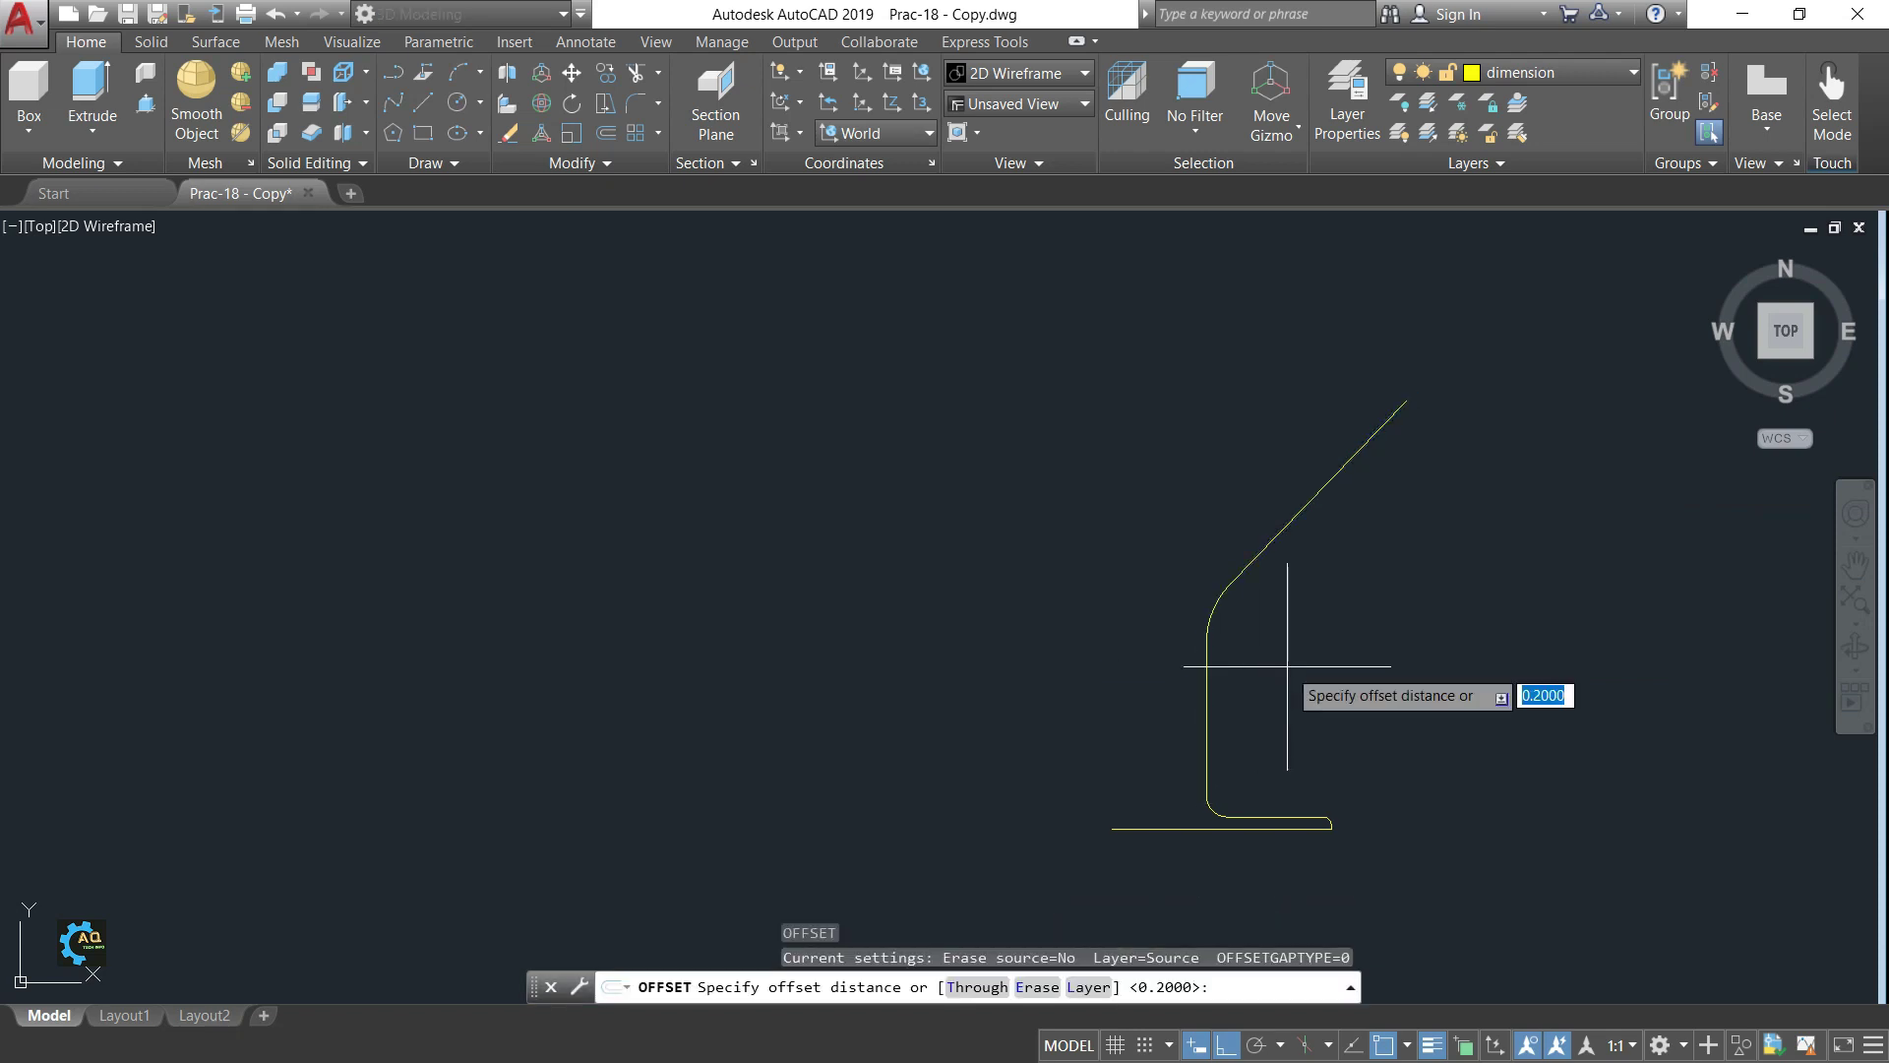
pyautogui.press('Return')
pyautogui.click(1267, 549)
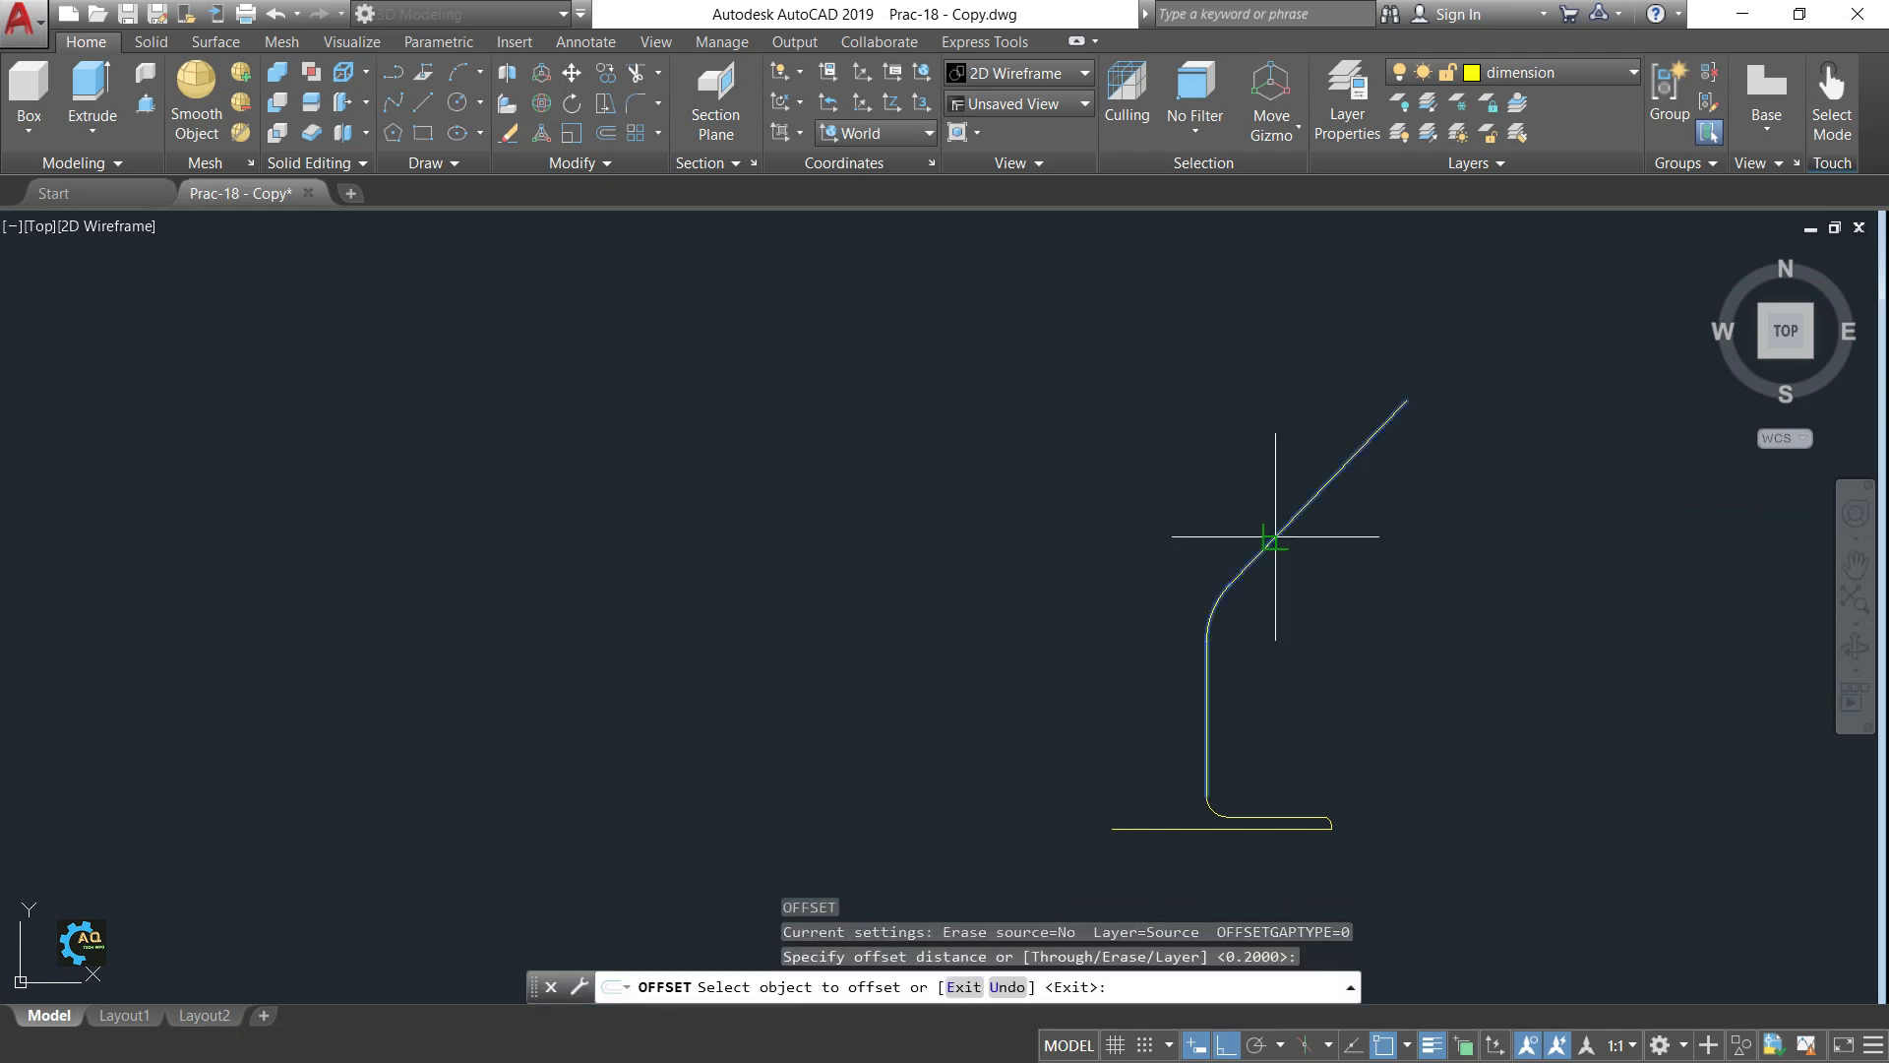
pyautogui.click(1170, 531)
pyautogui.press('Escape')
pyautogui.scroll(2, 1200, 777)
pyautogui.write('EX')
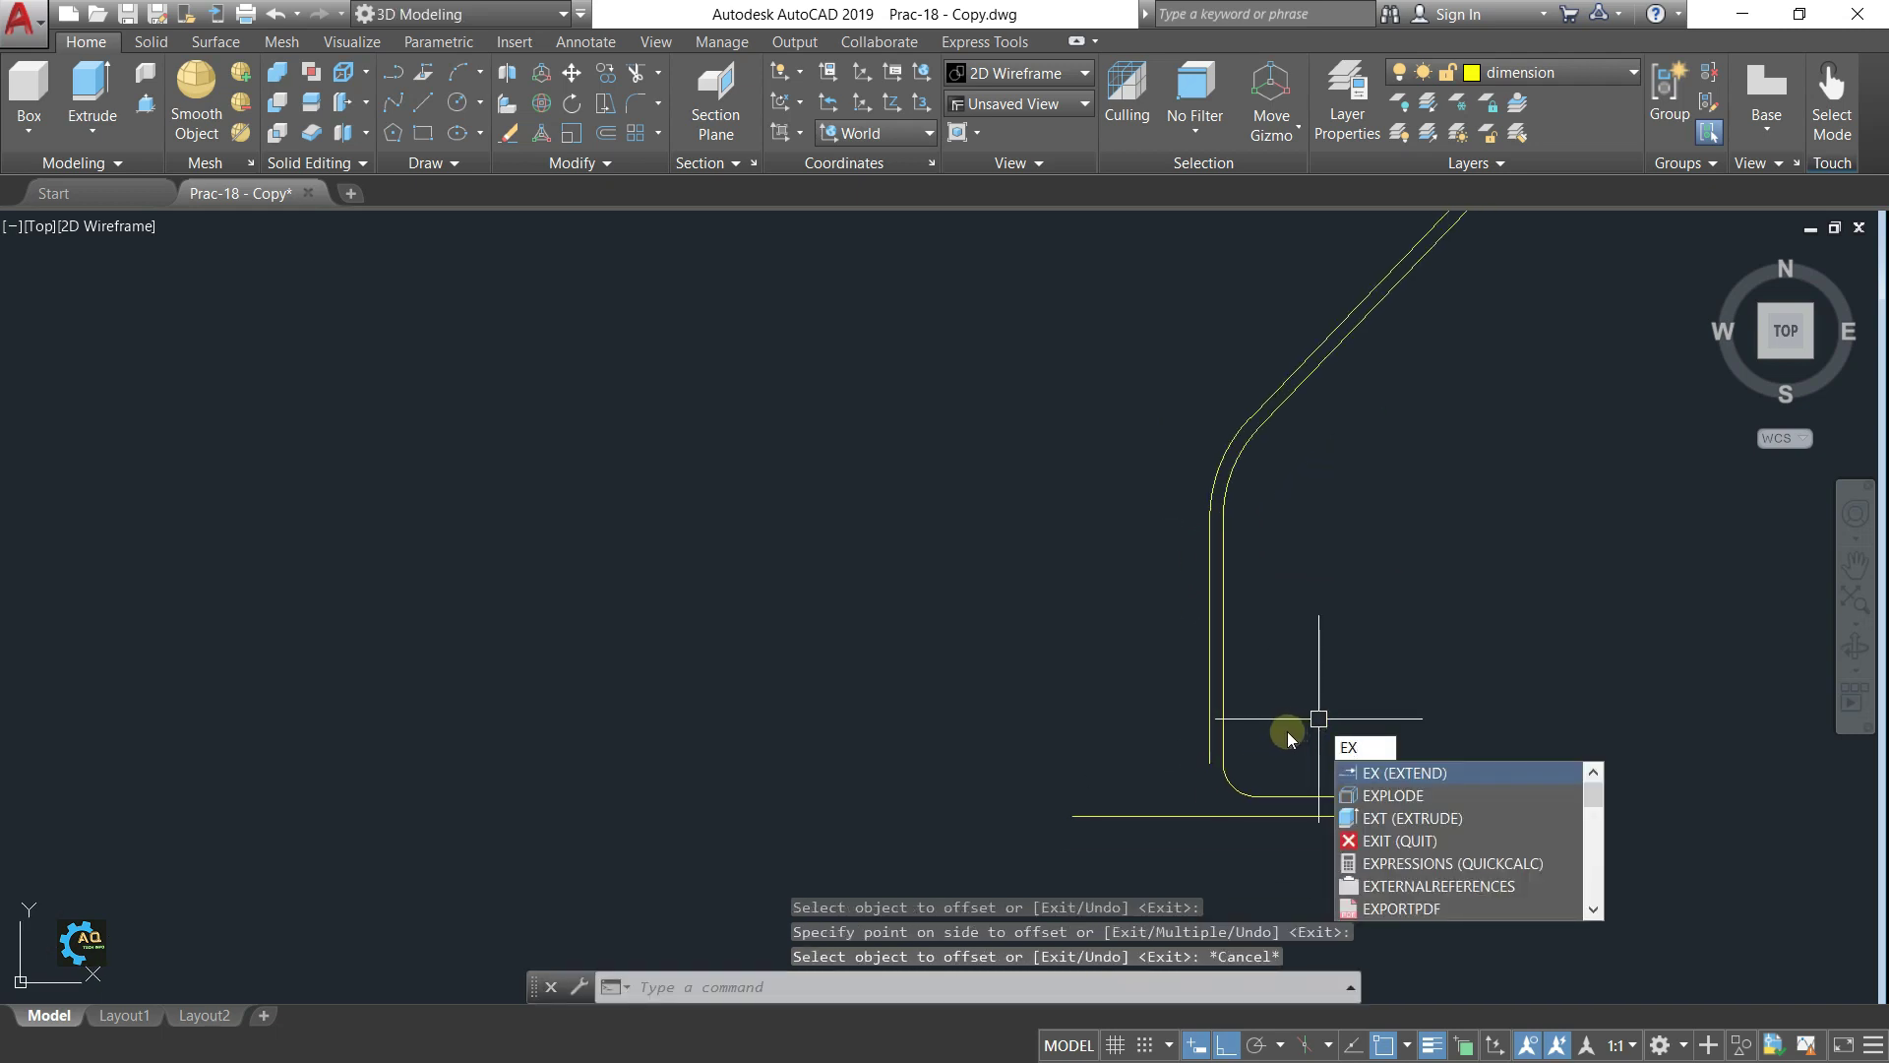
# - Draw a horizontal rim line from the upper diagonal's end across to the right
pyautogui.press('Return')
pyautogui.press('Escape')
pyautogui.moveTo(1328, 649); pyautogui.dragTo(1256, 717, button='middle')
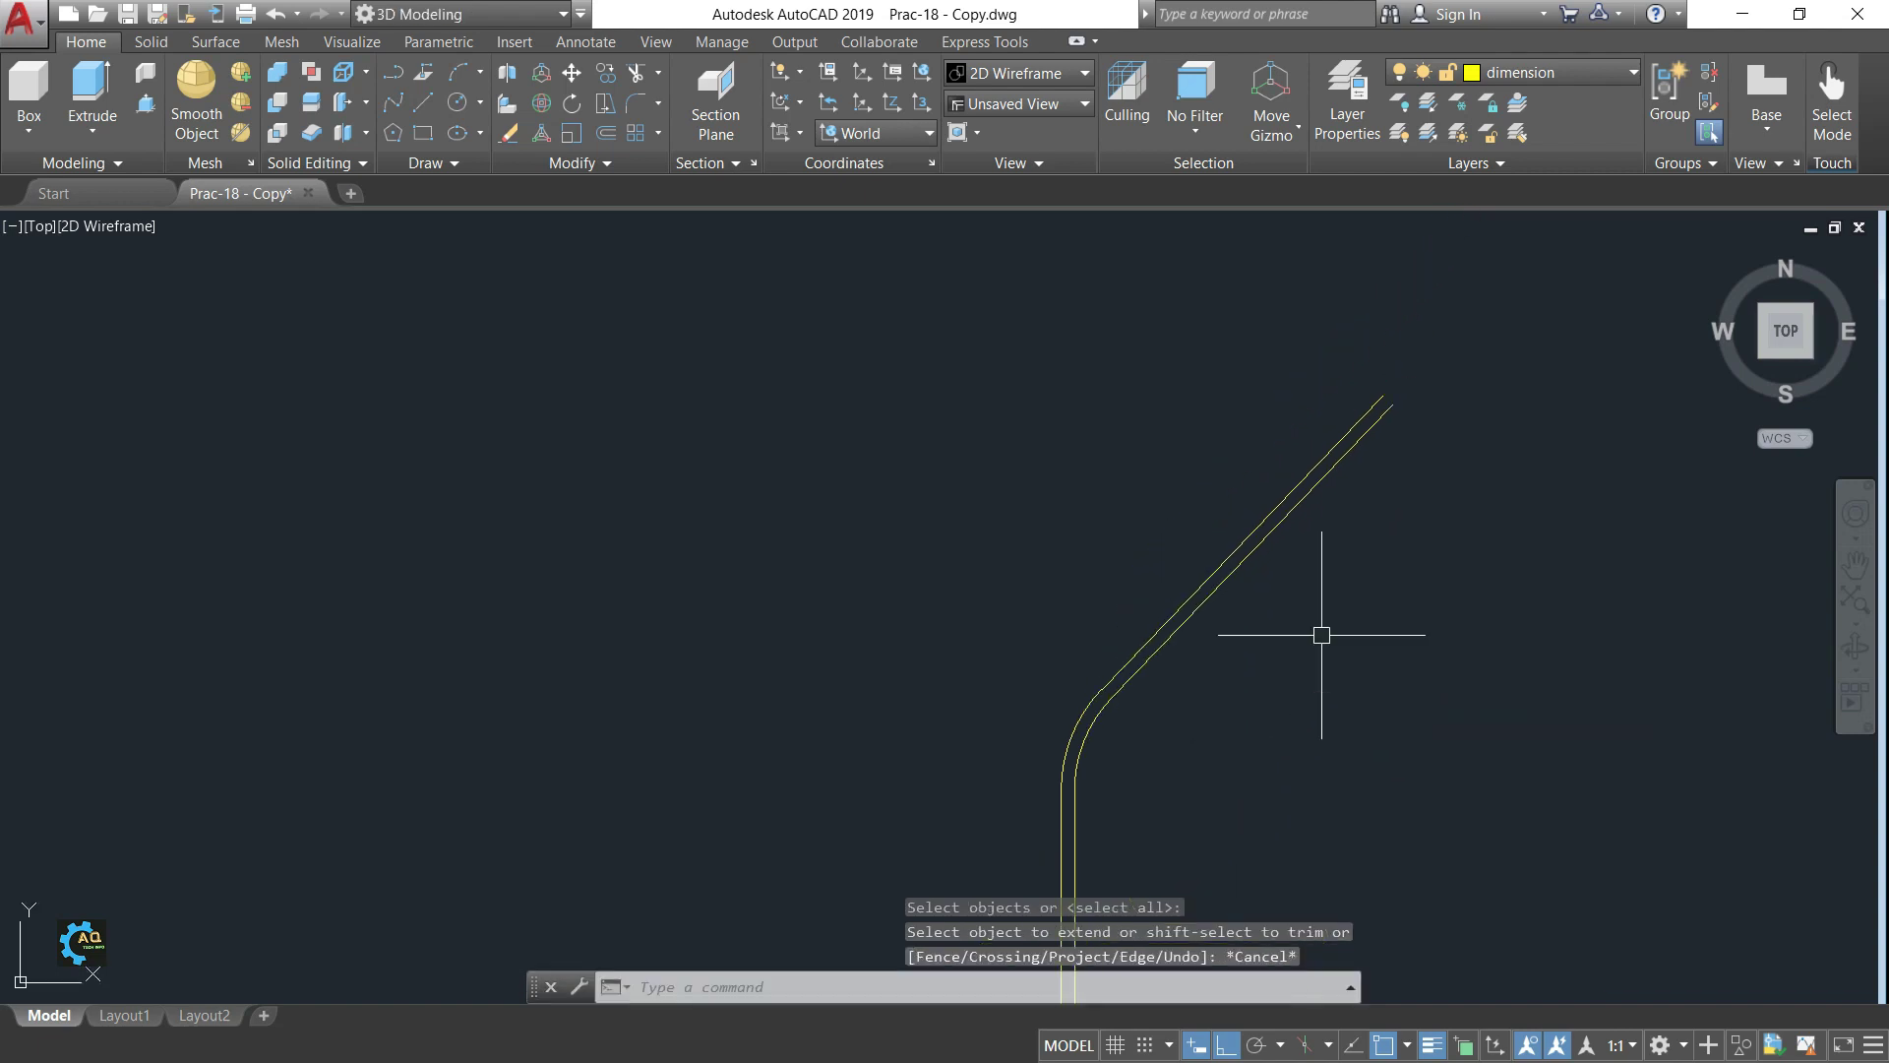
pyautogui.moveTo(1337, 594); pyautogui.dragTo(1369, 596, button='middle')
pyautogui.scroll(4, 1392, 526)
pyautogui.write('l')
pyautogui.press('Return')
pyautogui.click(1322, 495)
pyautogui.click(1532, 494)
pyautogui.press('Escape')
pyautogui.press('Escape')
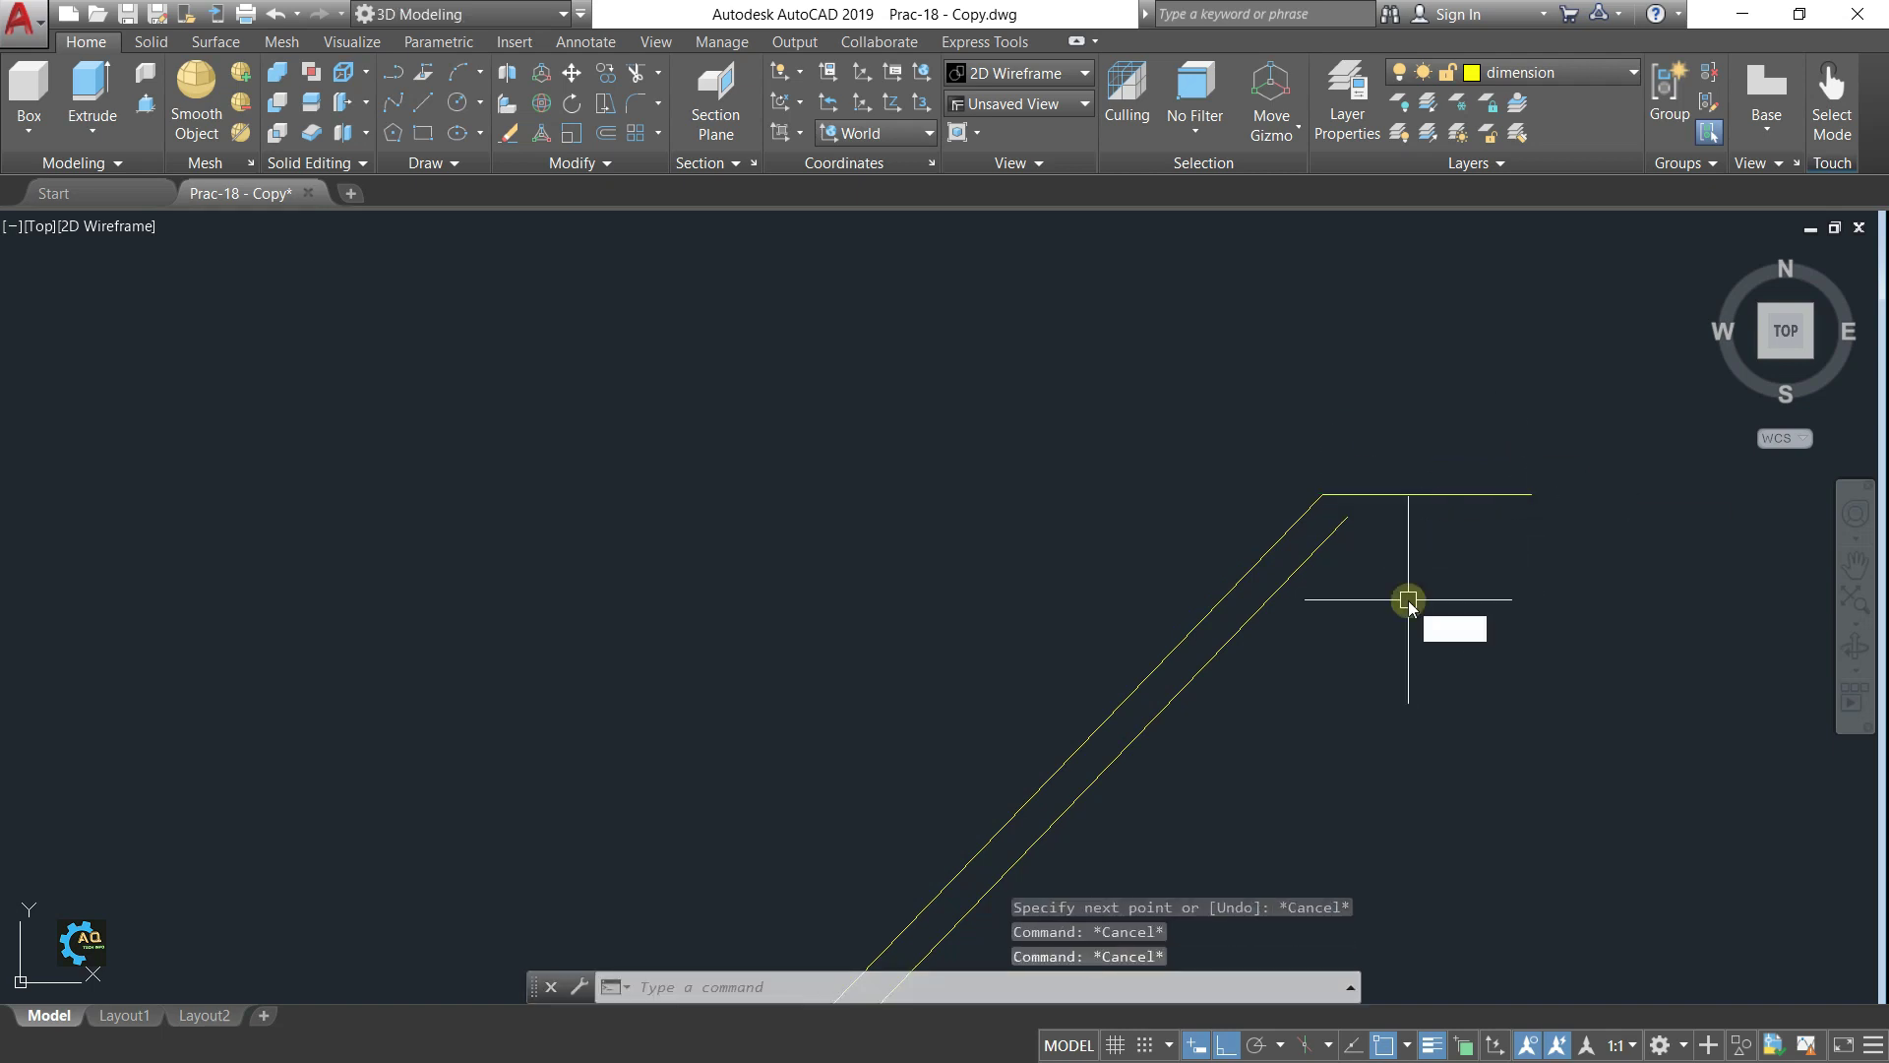
# - Extend the lower diagonal to the rim line and trim off the line's overhang
pyautogui.write('ex')
pyautogui.press('Return')
pyautogui.press('Return')
pyautogui.click(1338, 526)
pyautogui.press('Escape')
pyautogui.moveTo(1397, 523); pyautogui.dragTo(1417, 544, button='middle')
pyautogui.click(1428, 516)
pyautogui.press('Escape')
pyautogui.press('Return')
pyautogui.press('Return')
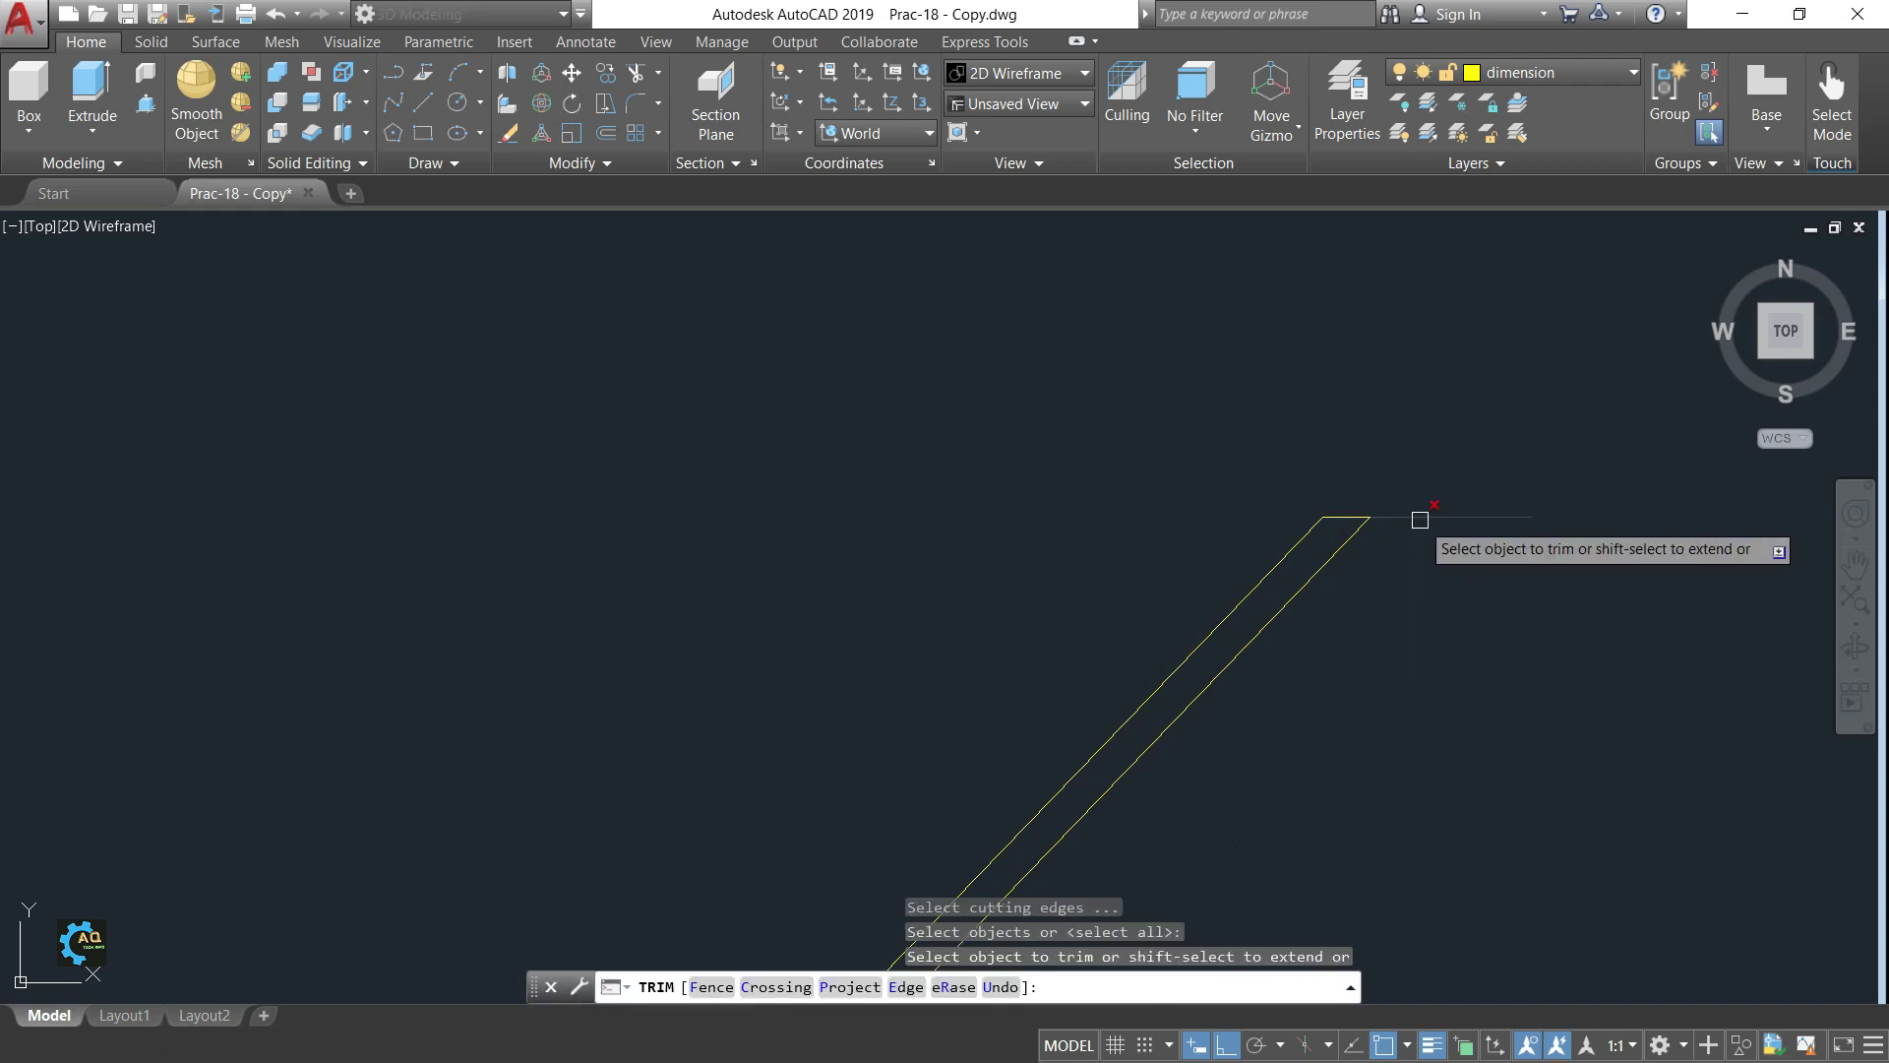
pyautogui.click(1420, 517)
pyautogui.press('Escape')
# - Reposition the view around the profile and turn on ortho mode
pyautogui.scroll(-2, 1392, 539)
pyautogui.scroll(-2, 1380, 591)
pyautogui.moveTo(1381, 592); pyautogui.dragTo(1412, 523, button='middle')
pyautogui.moveTo(1391, 630)
pyautogui.mouseDown(button='middle')
pyautogui.moveTo(1391, 590)
pyautogui.moveTo(1436, 539)
pyautogui.moveTo(1529, 505)
pyautogui.mouseUp(button='middle')
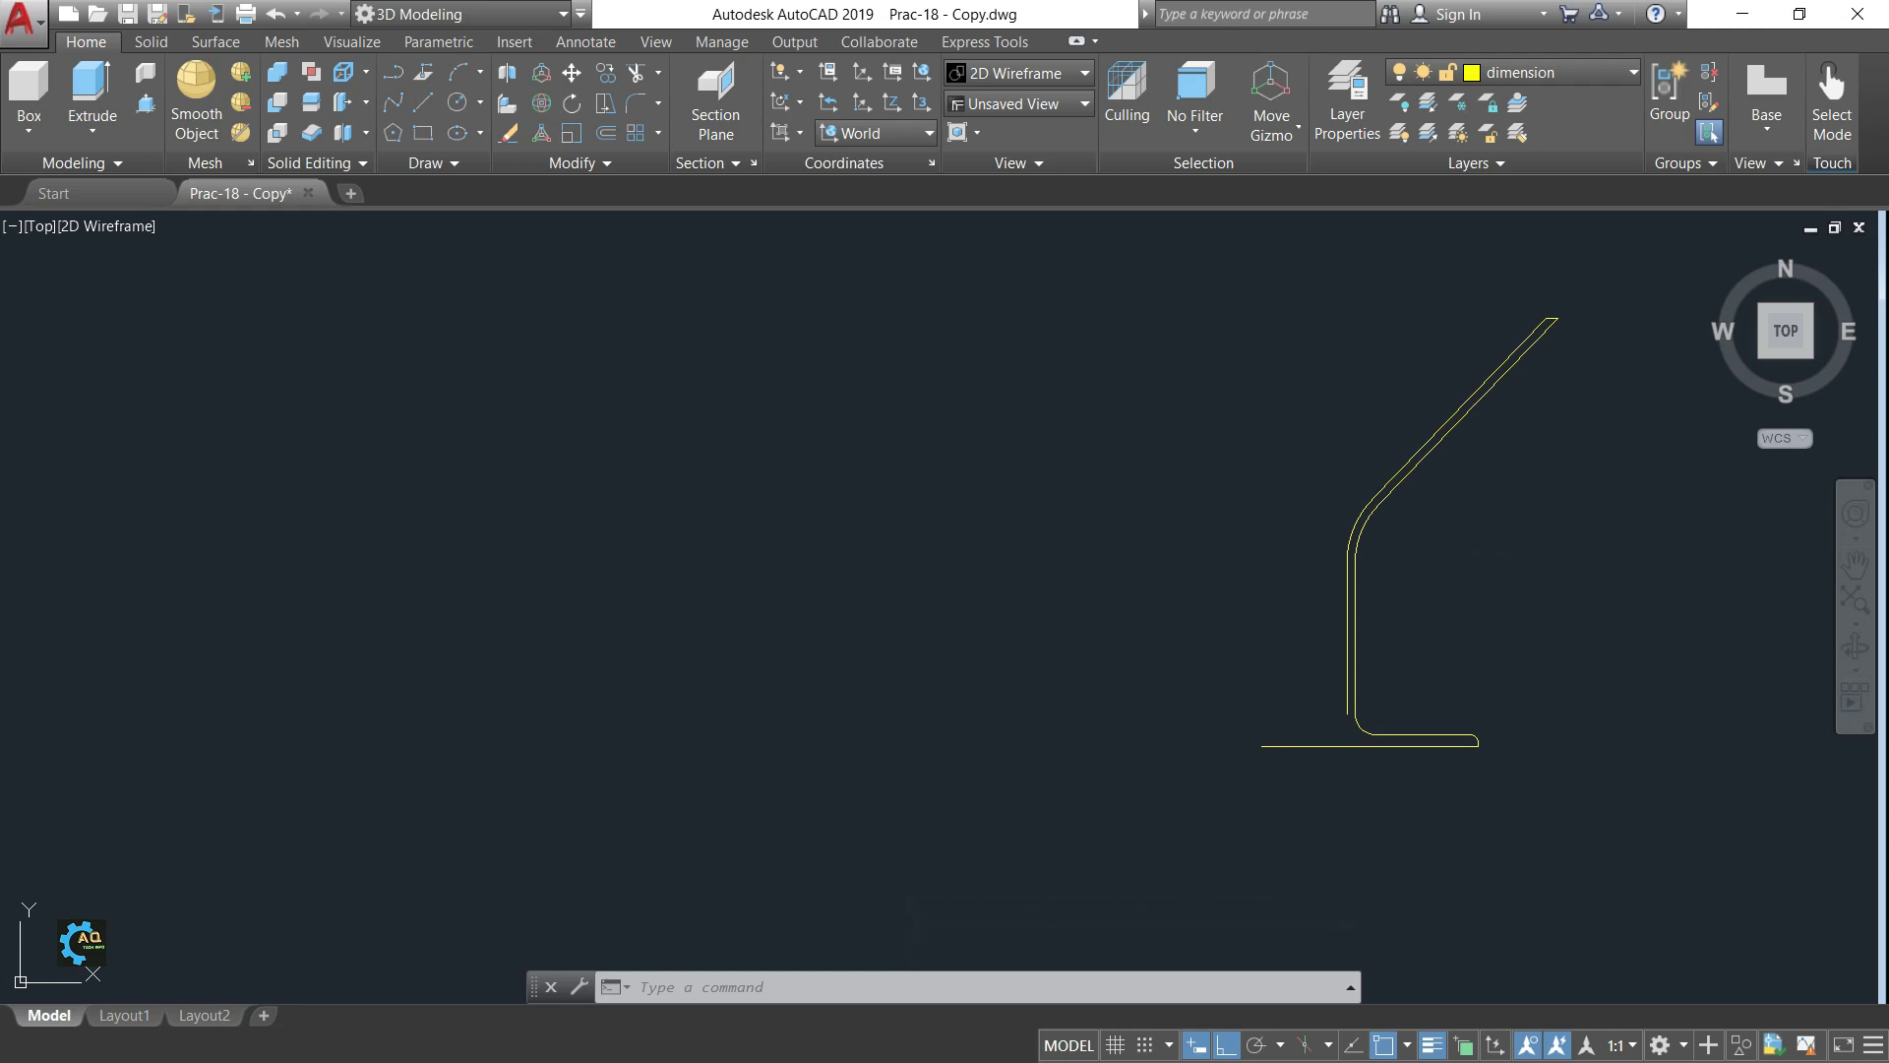
pyautogui.moveTo(1482, 585); pyautogui.dragTo(1374, 640, button='middle')
pyautogui.press('alt')
pyautogui.click(1226, 1045)
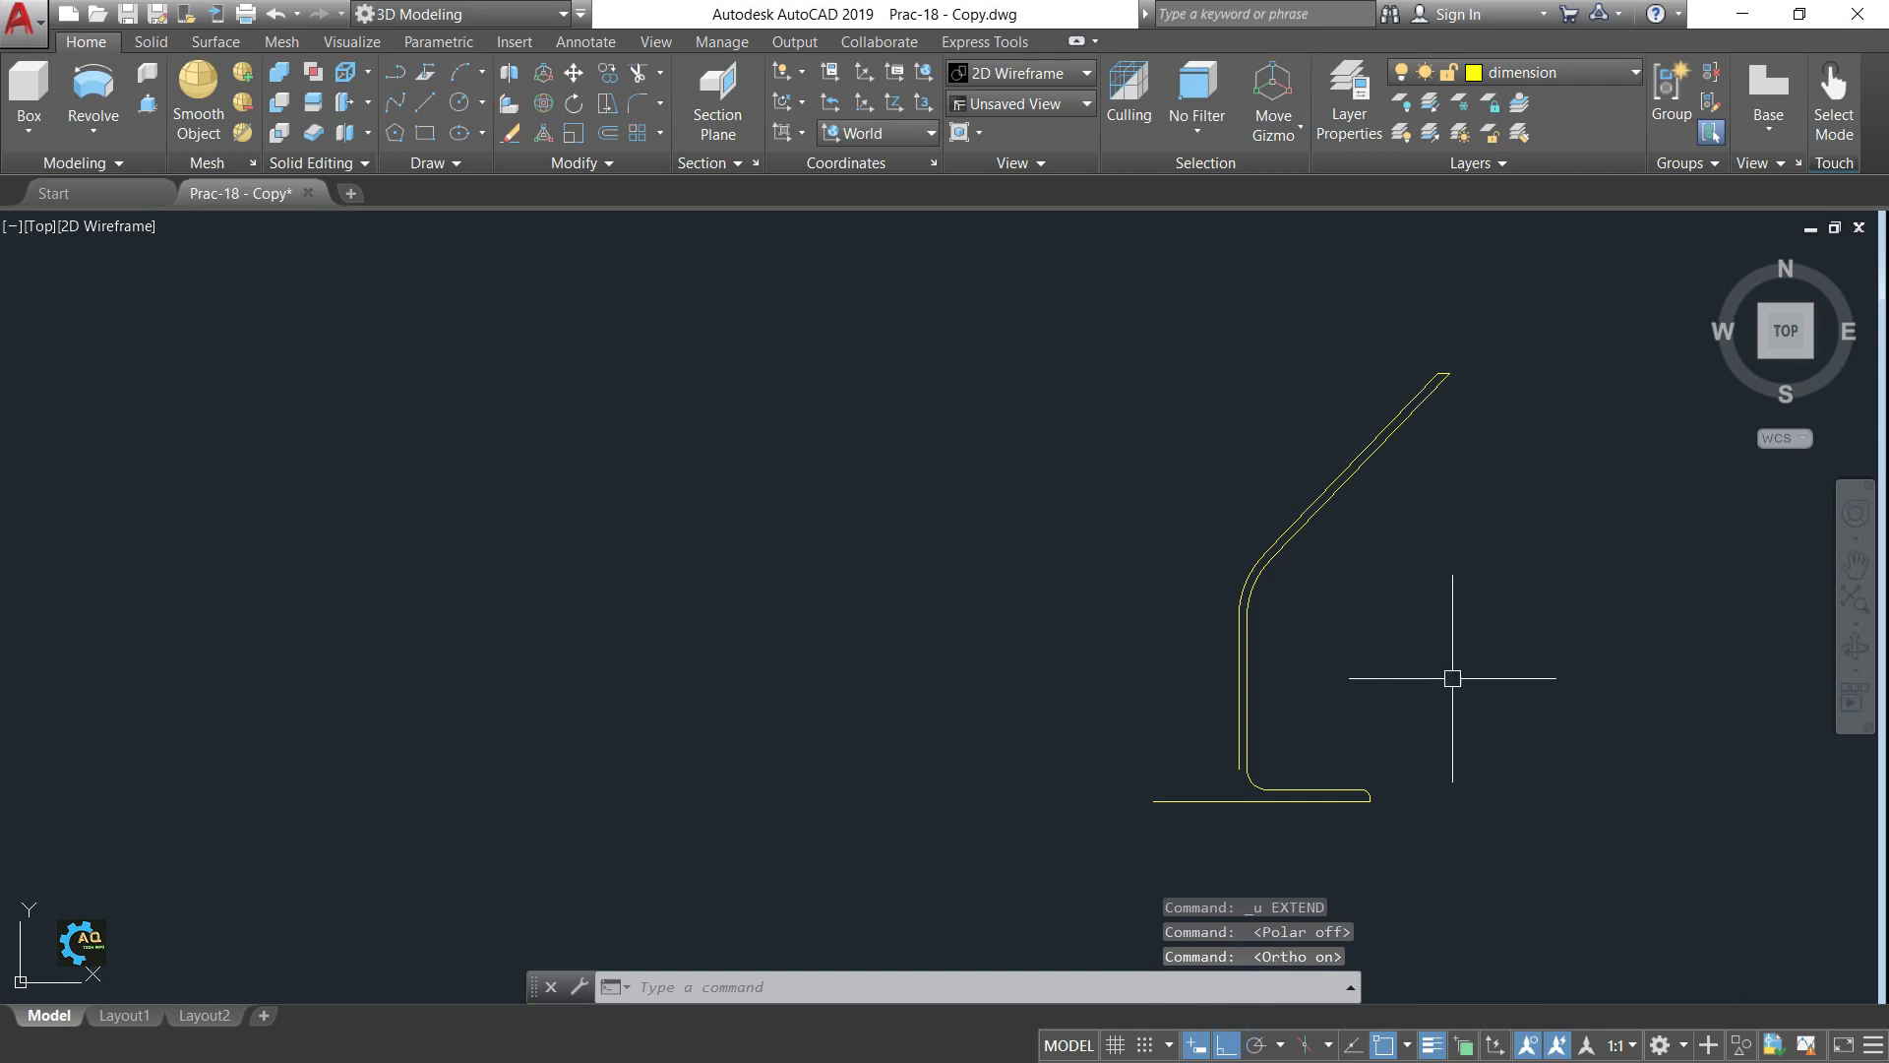
pyautogui.moveTo(1363, 709); pyautogui.dragTo(1316, 728, button='middle')
pyautogui.scroll(2, 1264, 733)
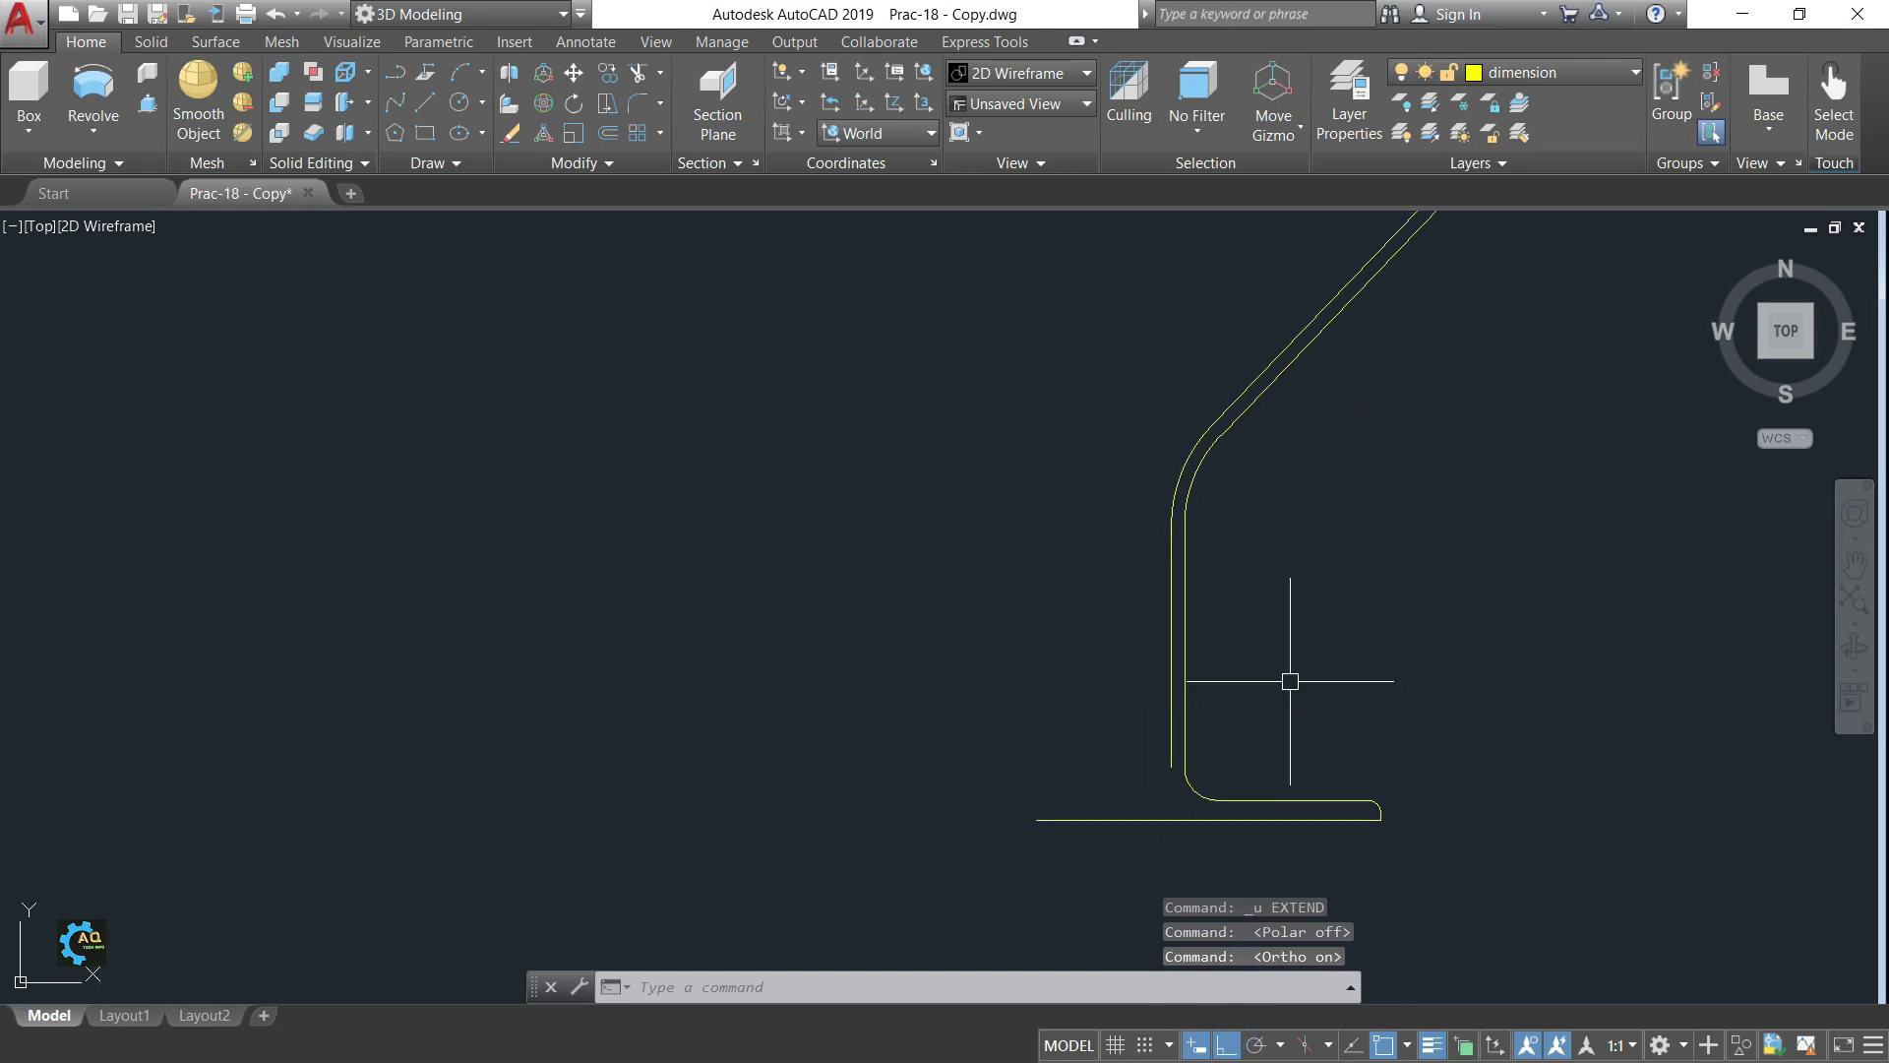
pyautogui.write('EX')
# - Window-select the whole profile and join its nine pieces into one polyline
pyautogui.press('Return')
pyautogui.press('Return')
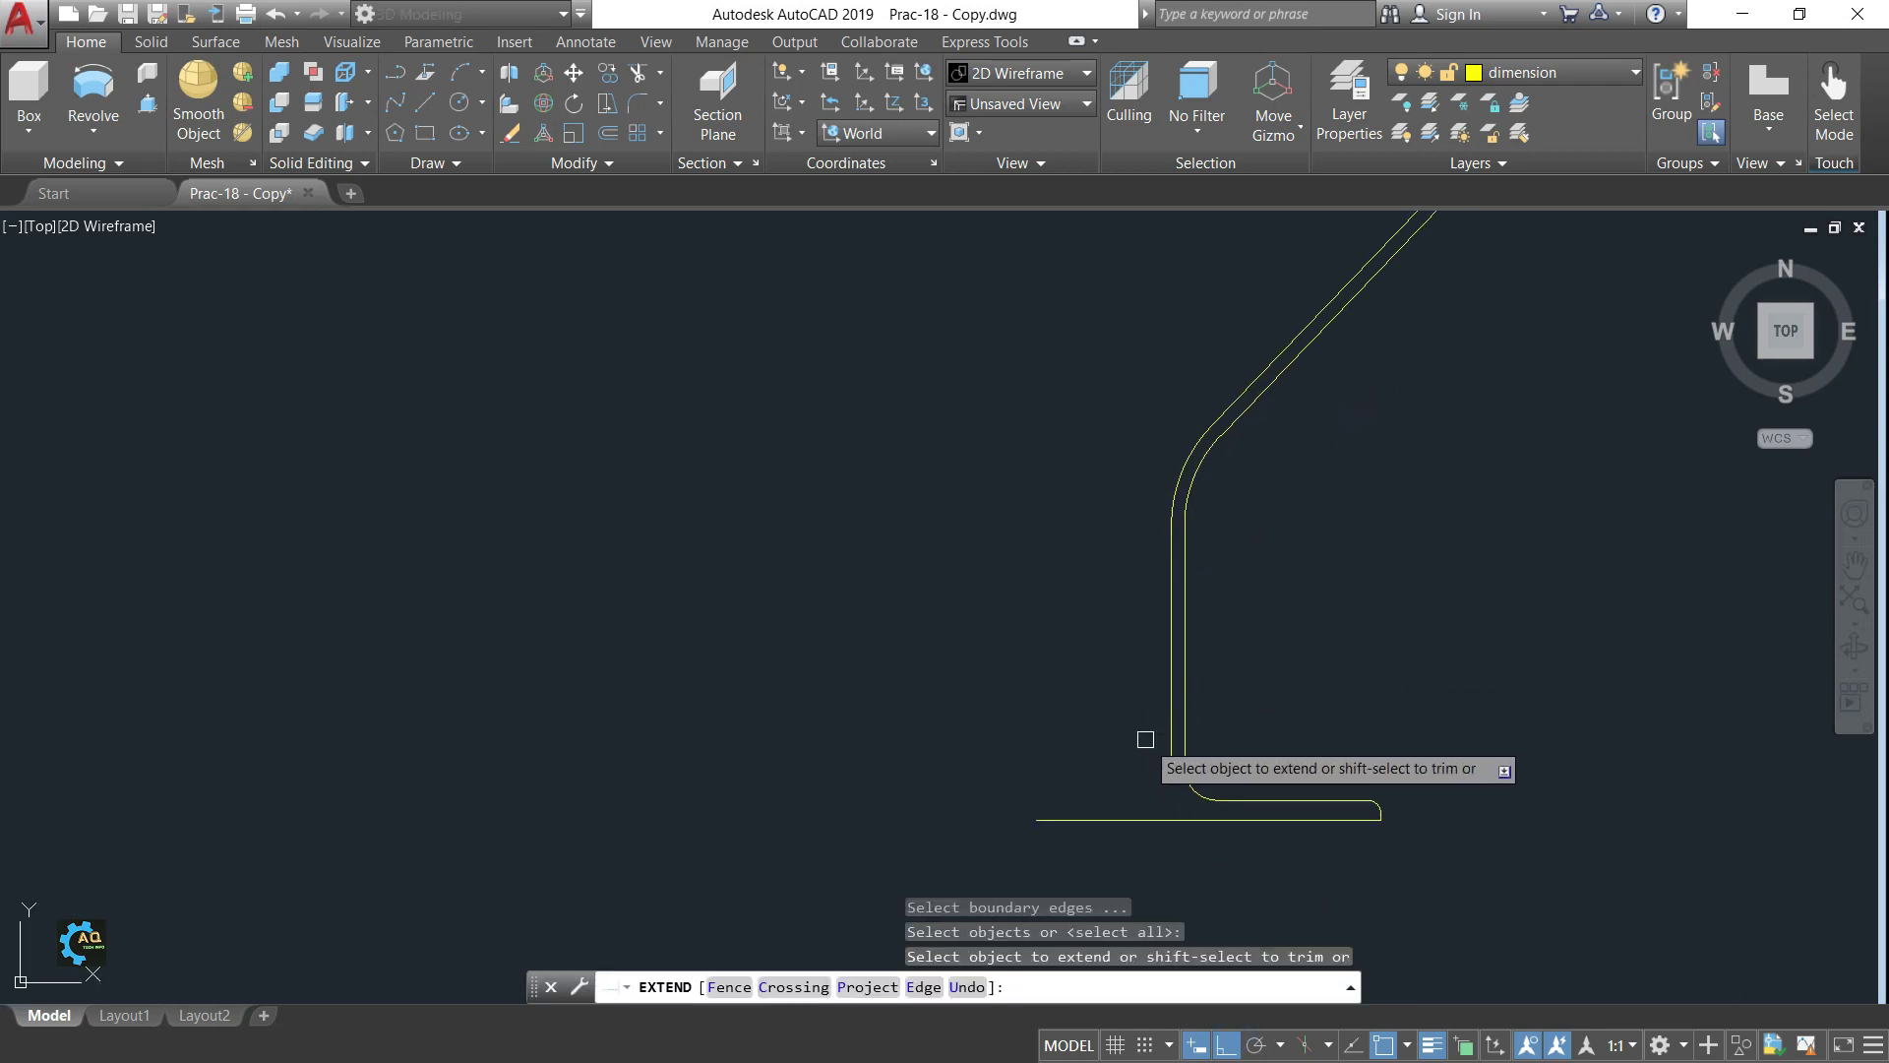
pyautogui.press('Escape')
pyautogui.press('Escape')
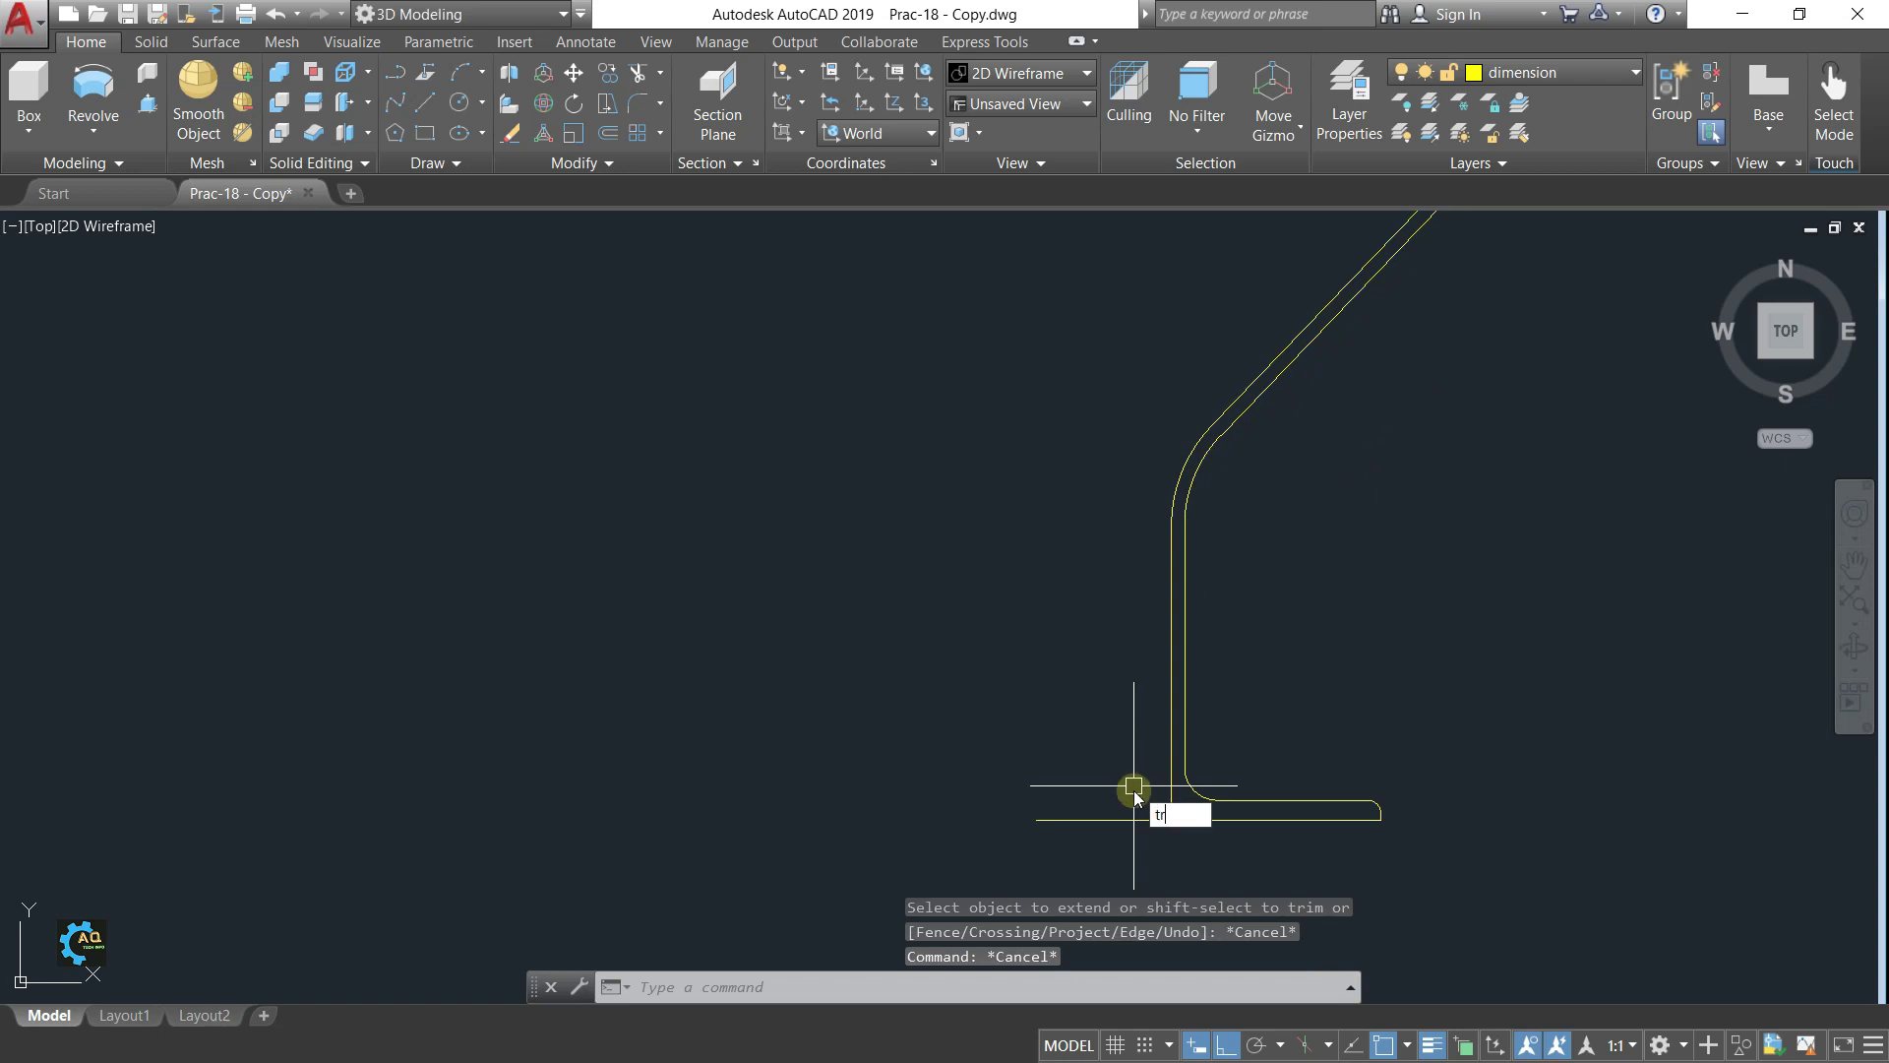
pyautogui.press('Return')
pyautogui.press('Return')
pyautogui.press('Escape')
pyautogui.scroll(-3, 1215, 722)
pyautogui.click(1148, 431)
pyautogui.click(1417, 793)
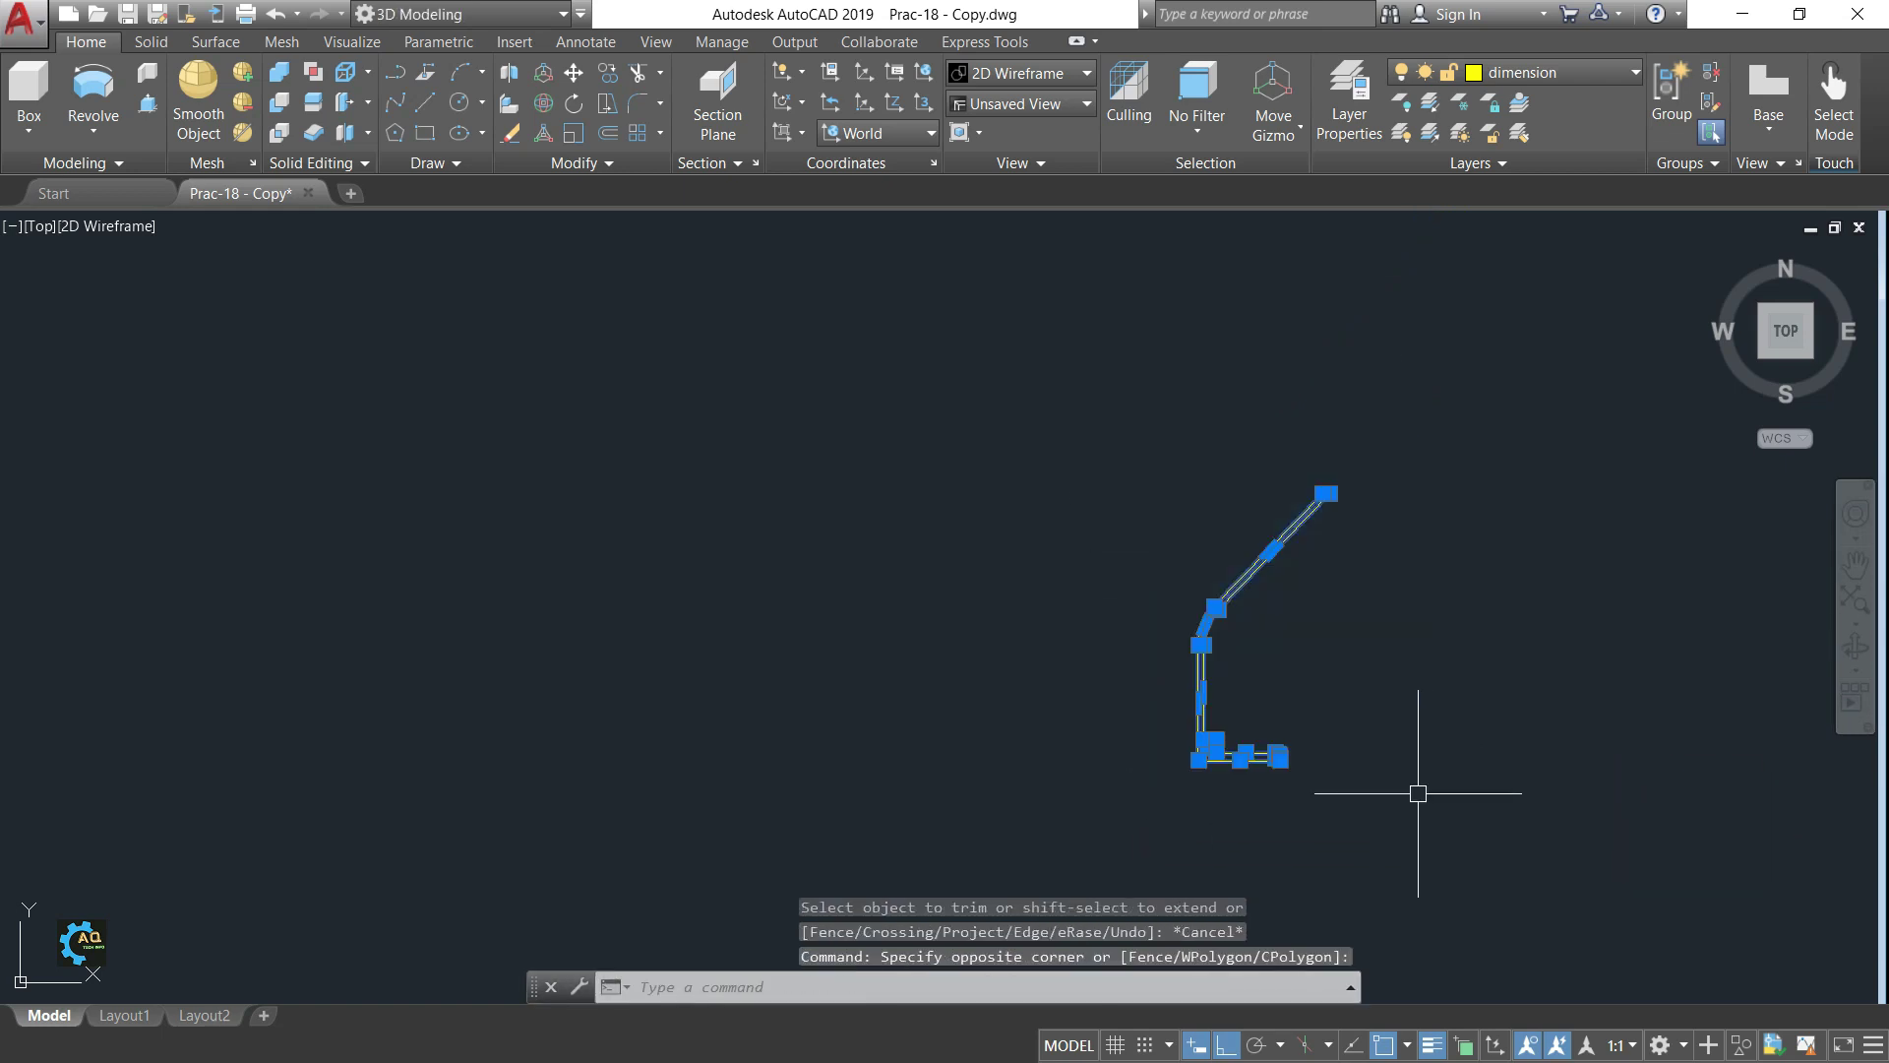
pyautogui.write('j')
pyautogui.press('Return')
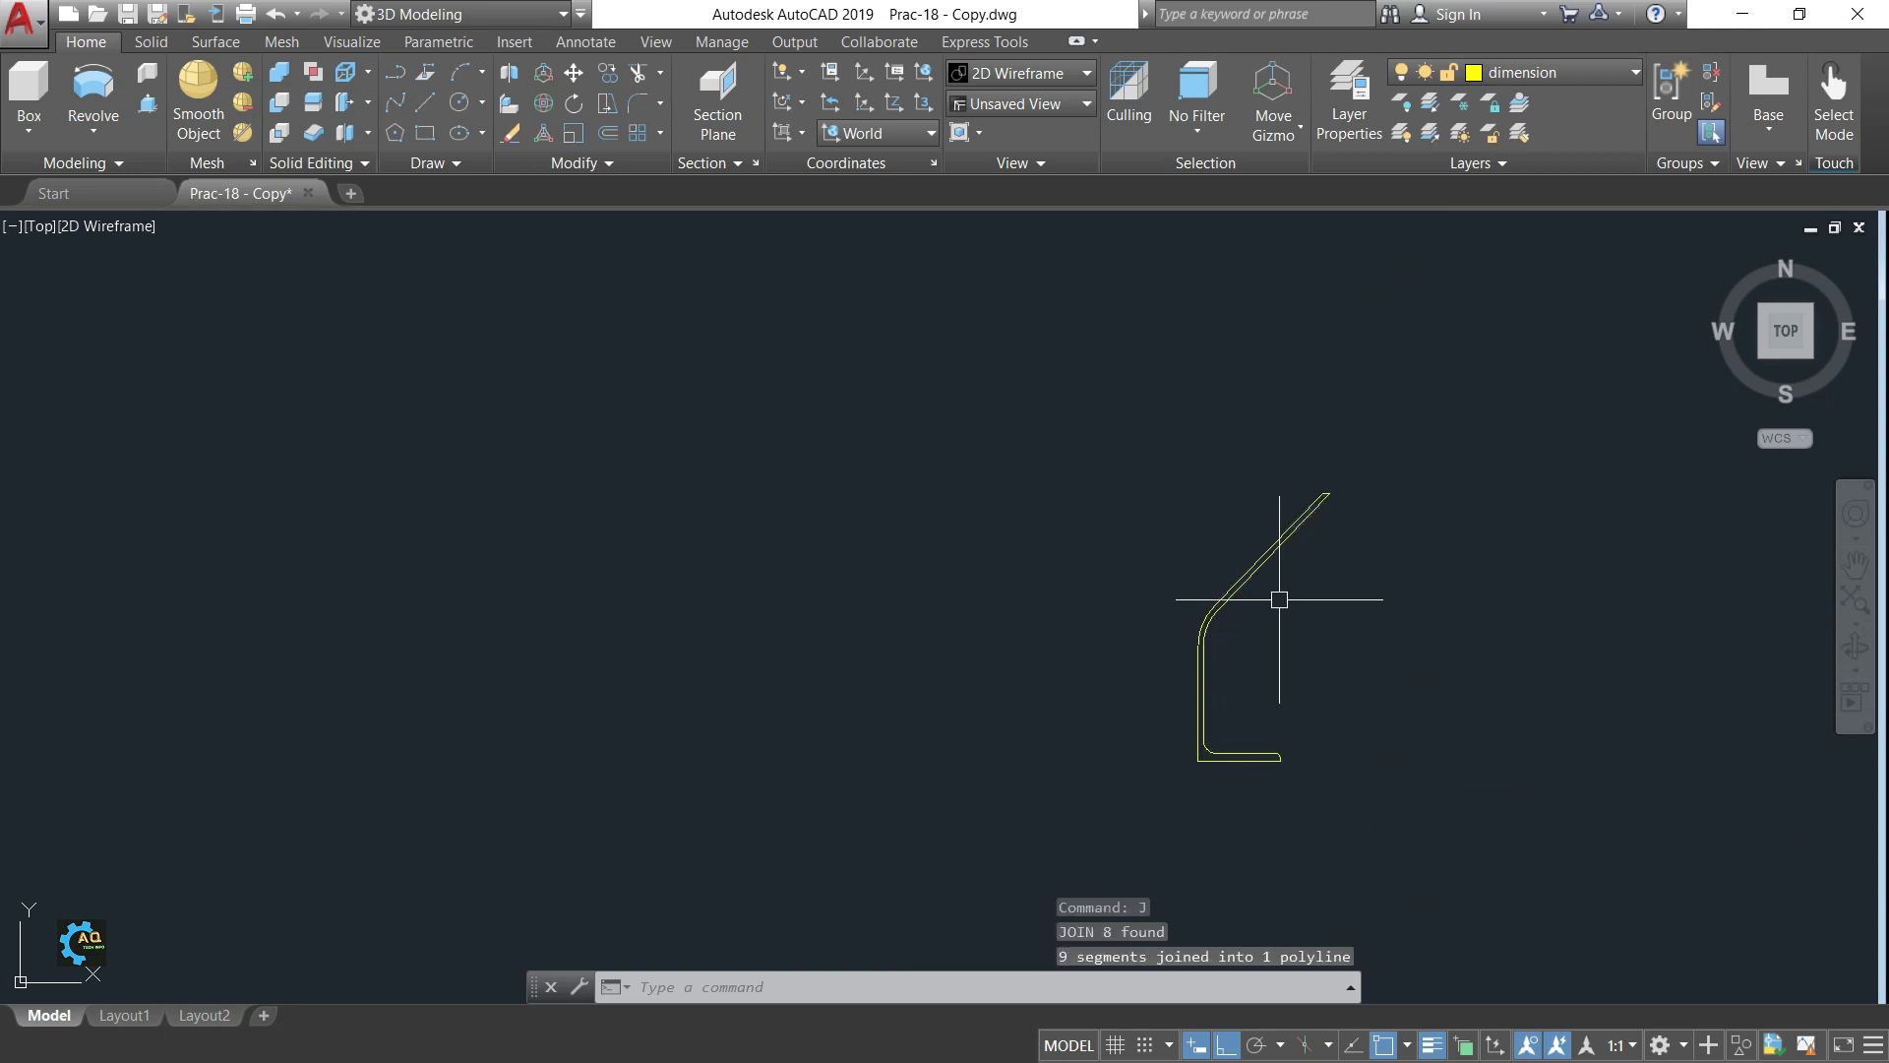
# - Revolve the joined profile a full 360° around a vertical axis along the stem
pyautogui.click(1274, 551)
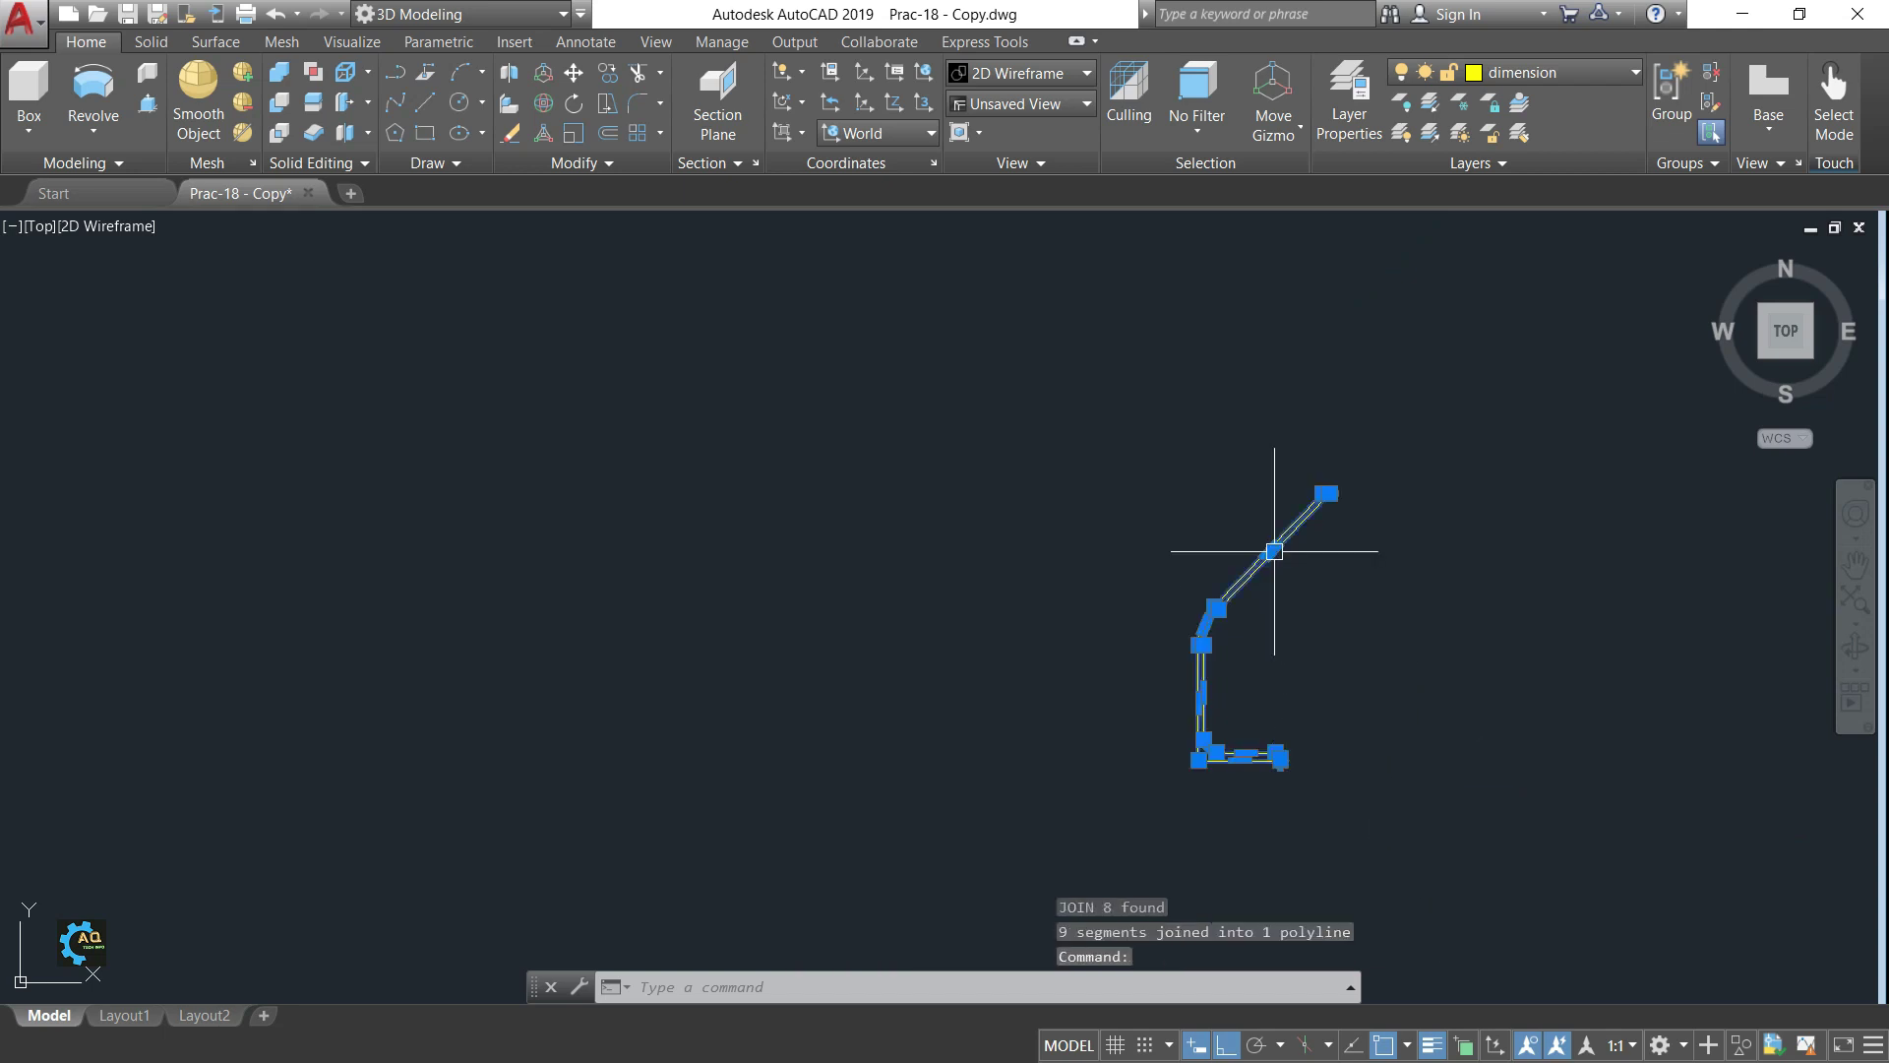
pyautogui.click(94, 123)
pyautogui.click(86, 276)
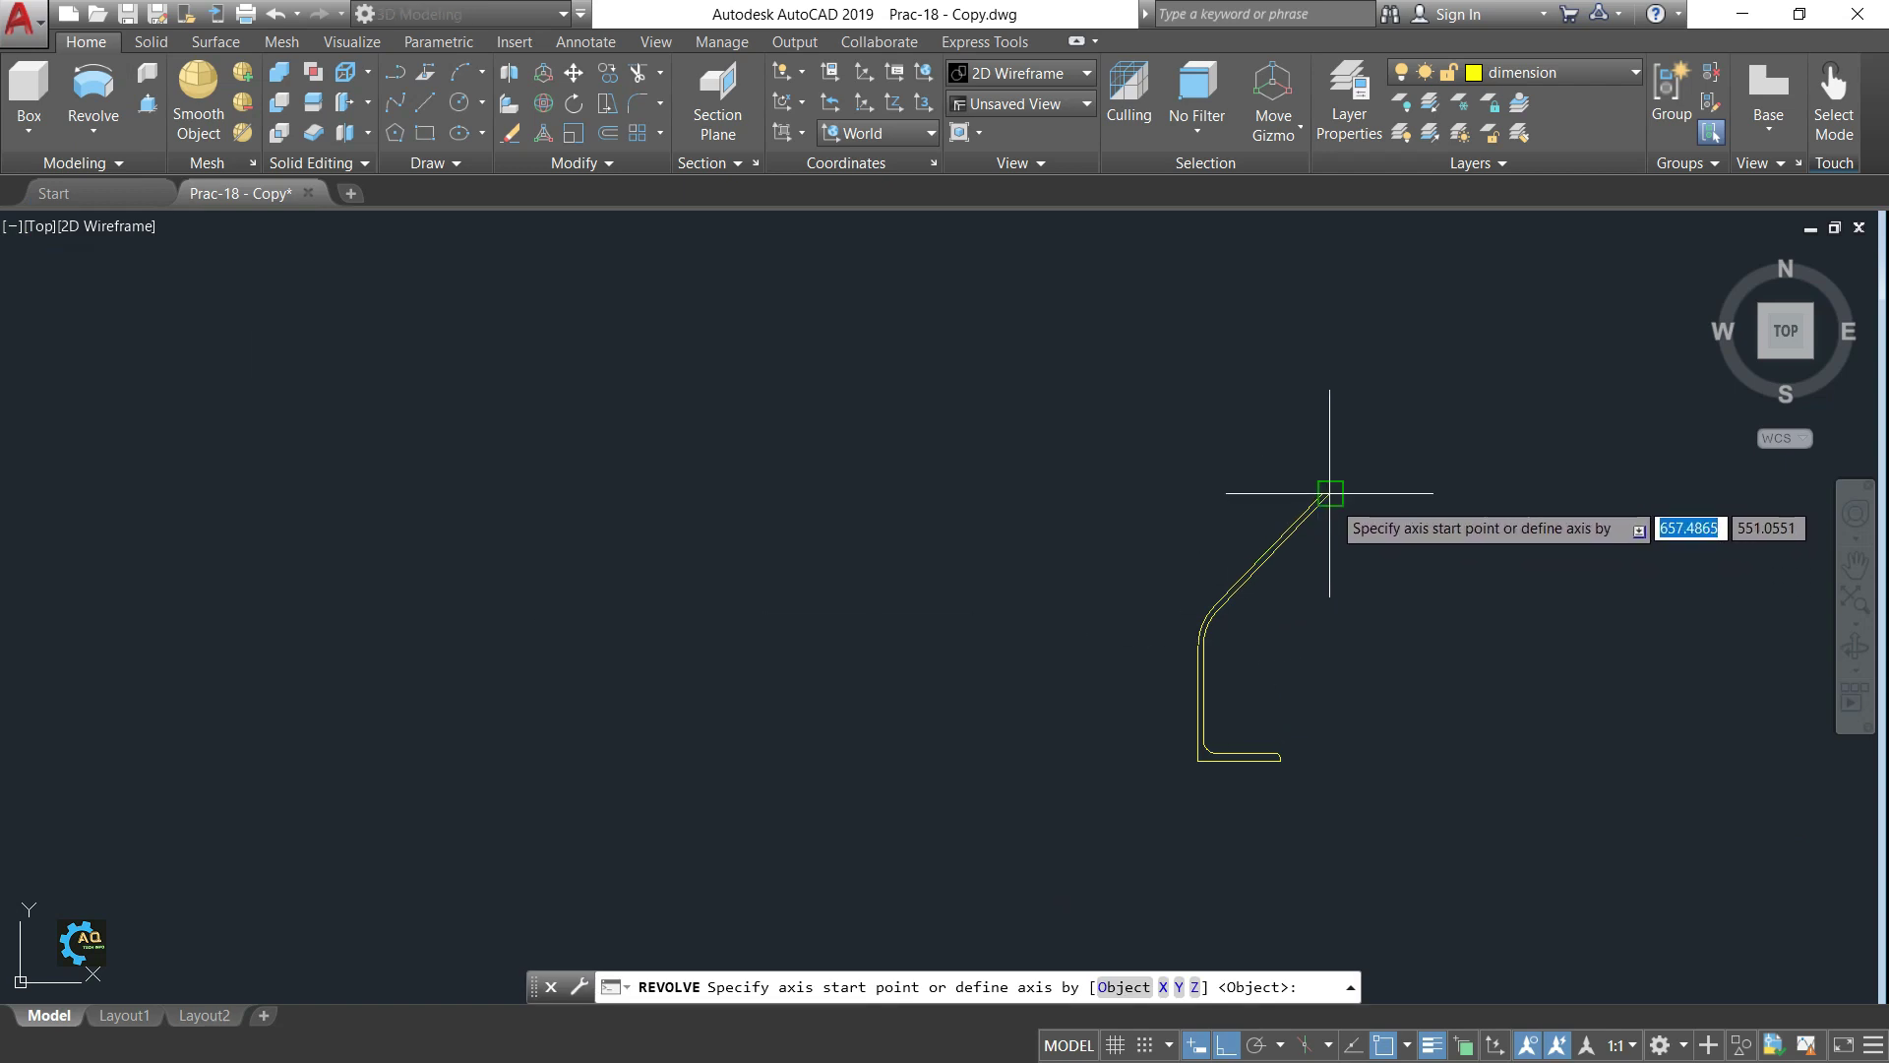
pyautogui.click(1198, 758)
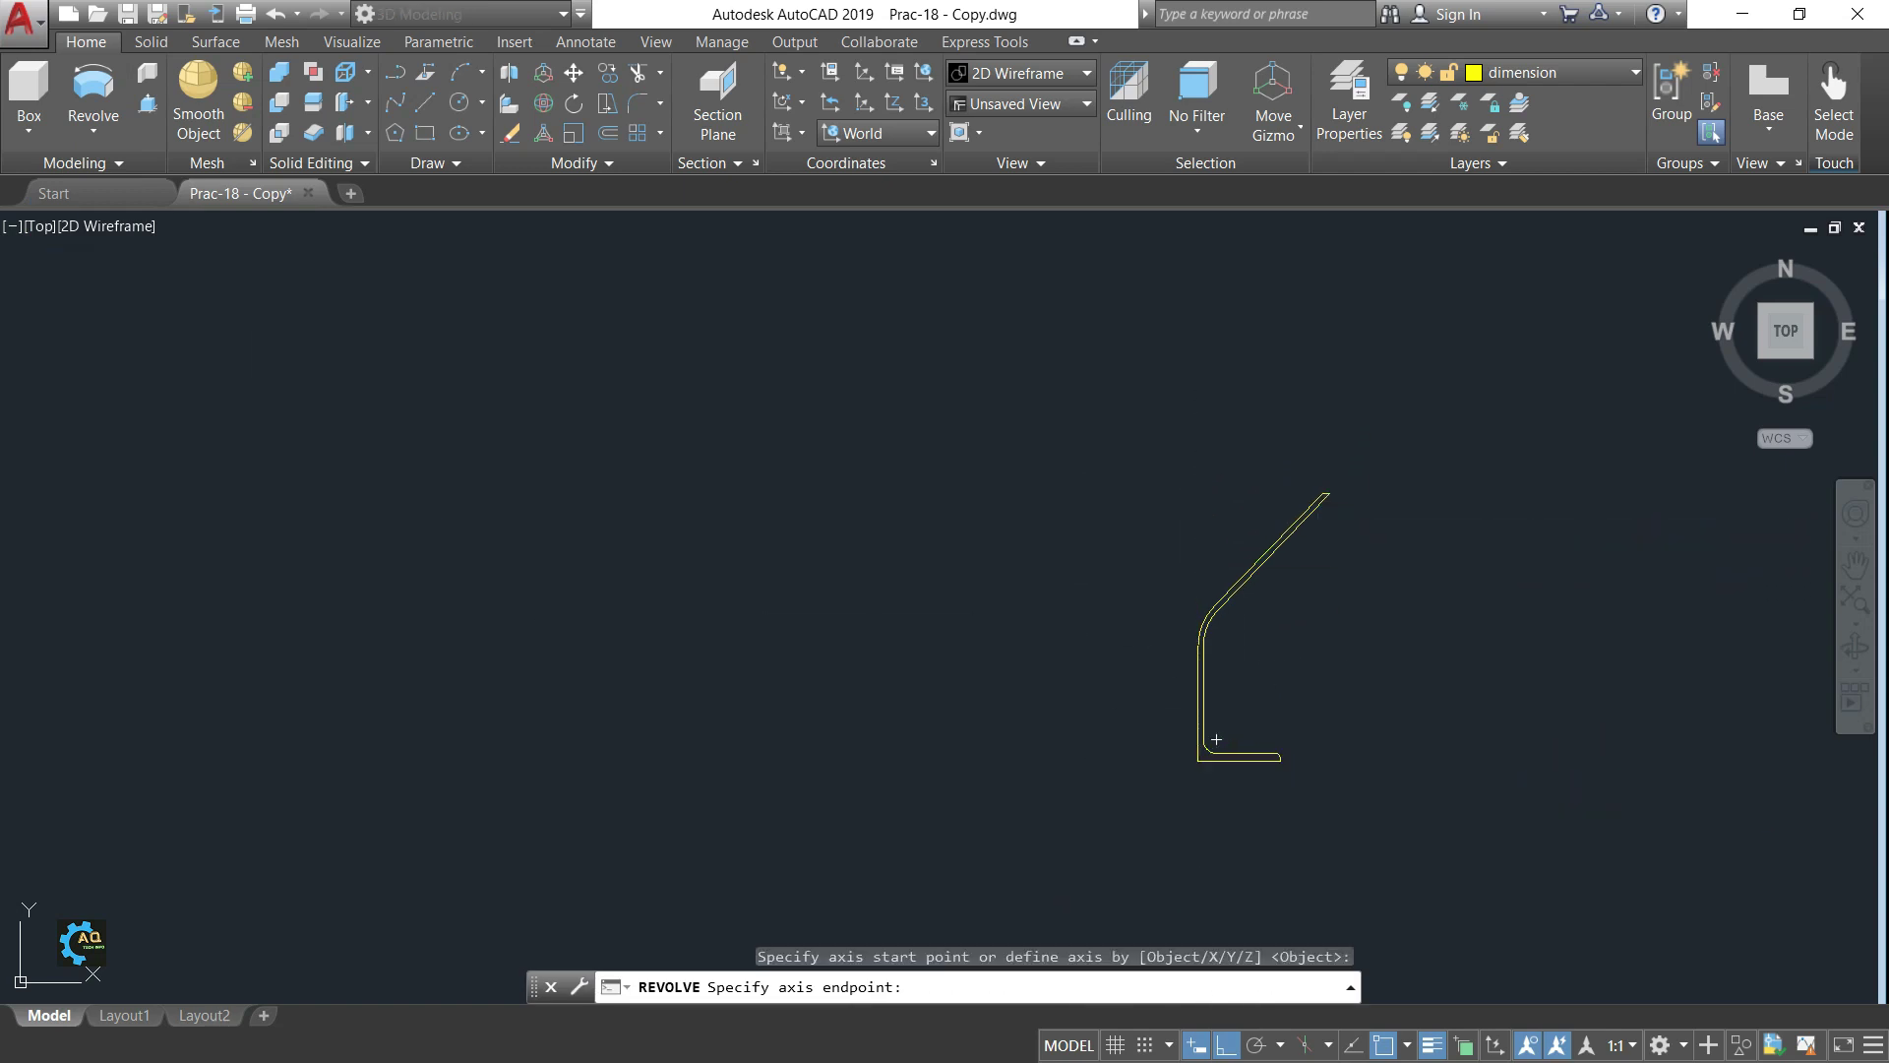
pyautogui.click(1198, 403)
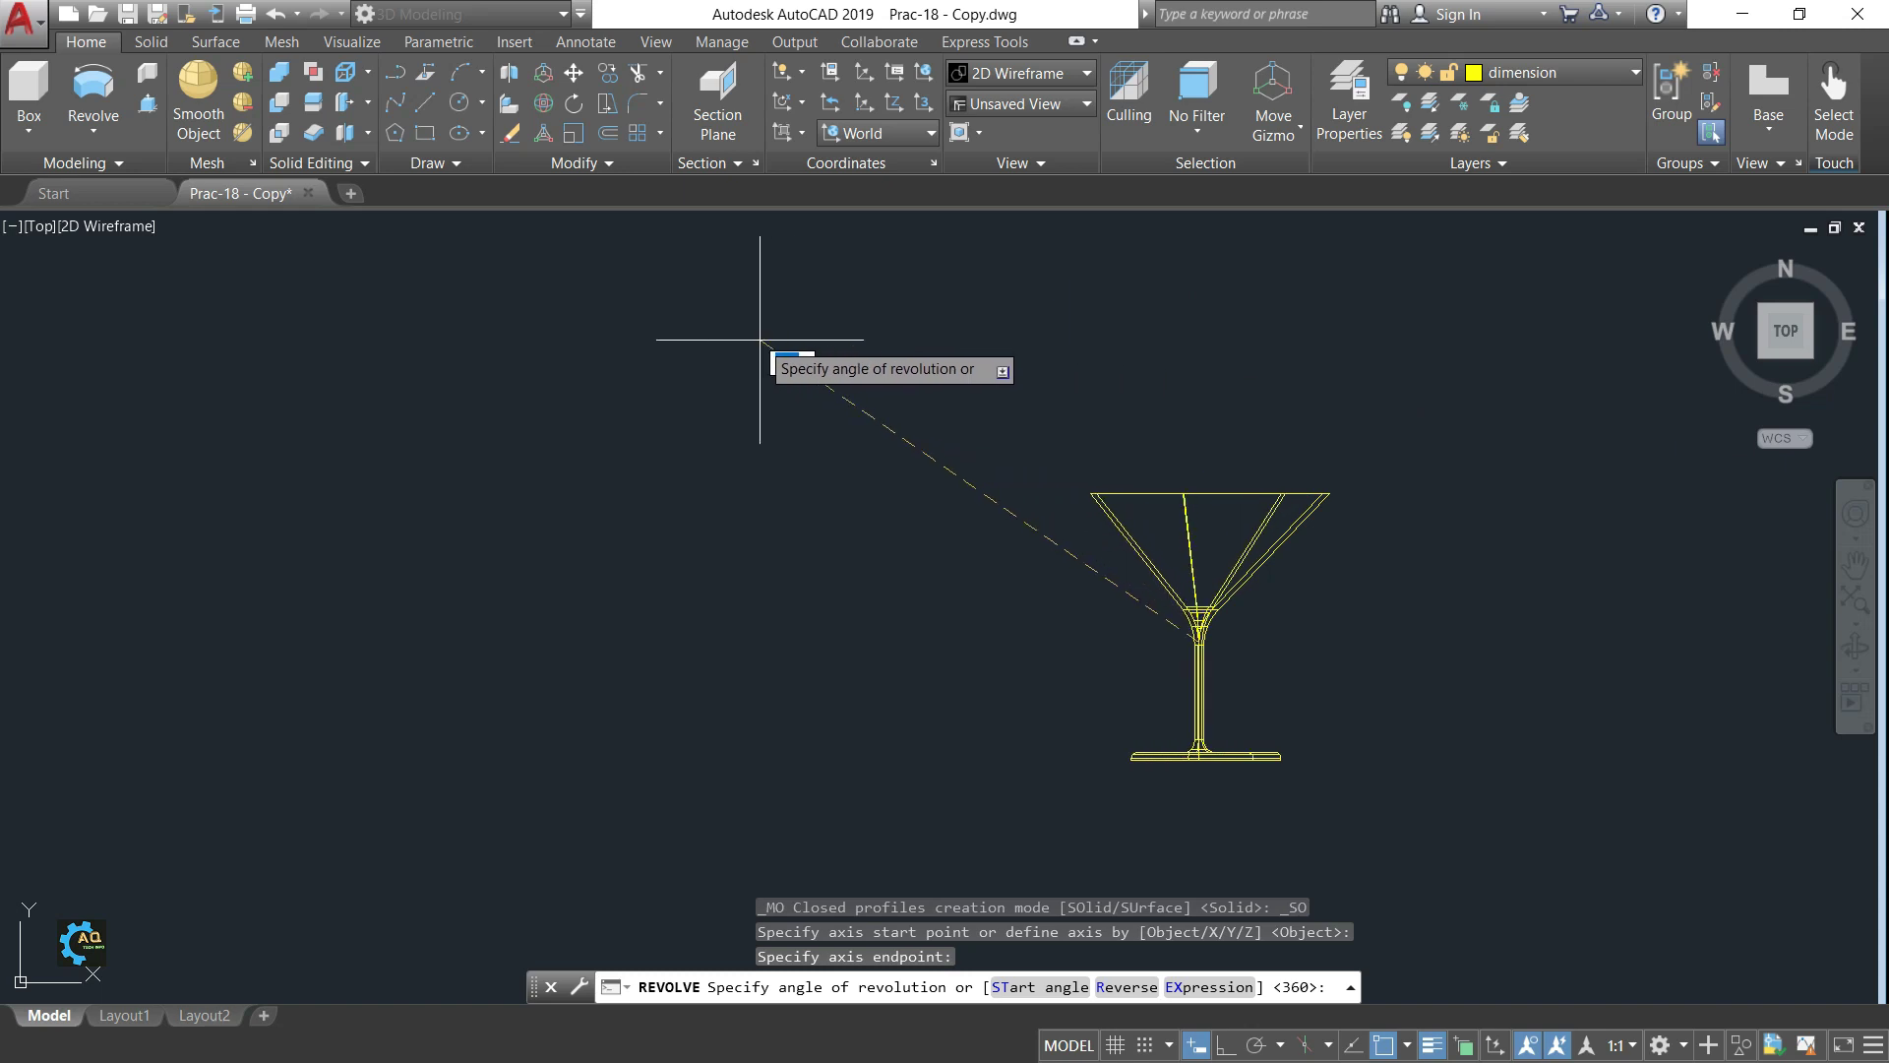
pyautogui.write('360')
pyautogui.press('Return')
pyautogui.press('F8')
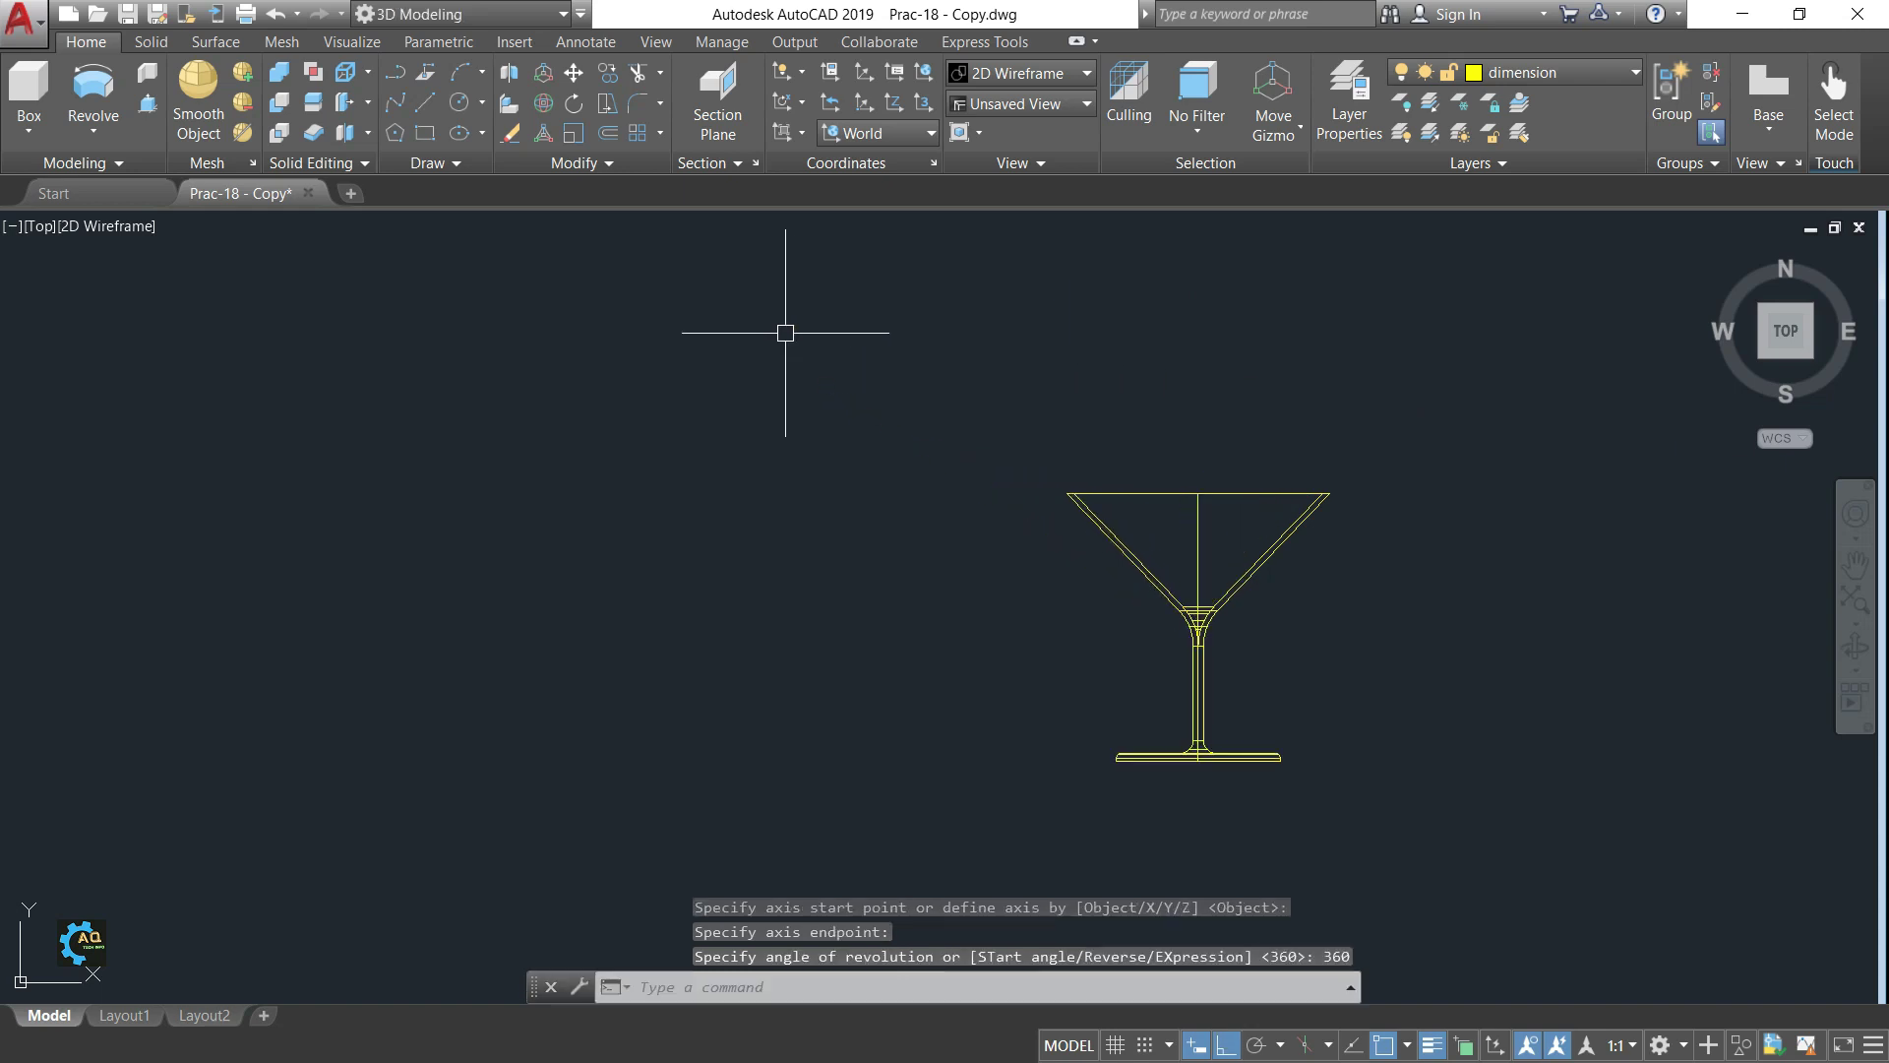
pyautogui.moveTo(1236, 512); pyautogui.dragTo(1147, 486, button='middle')
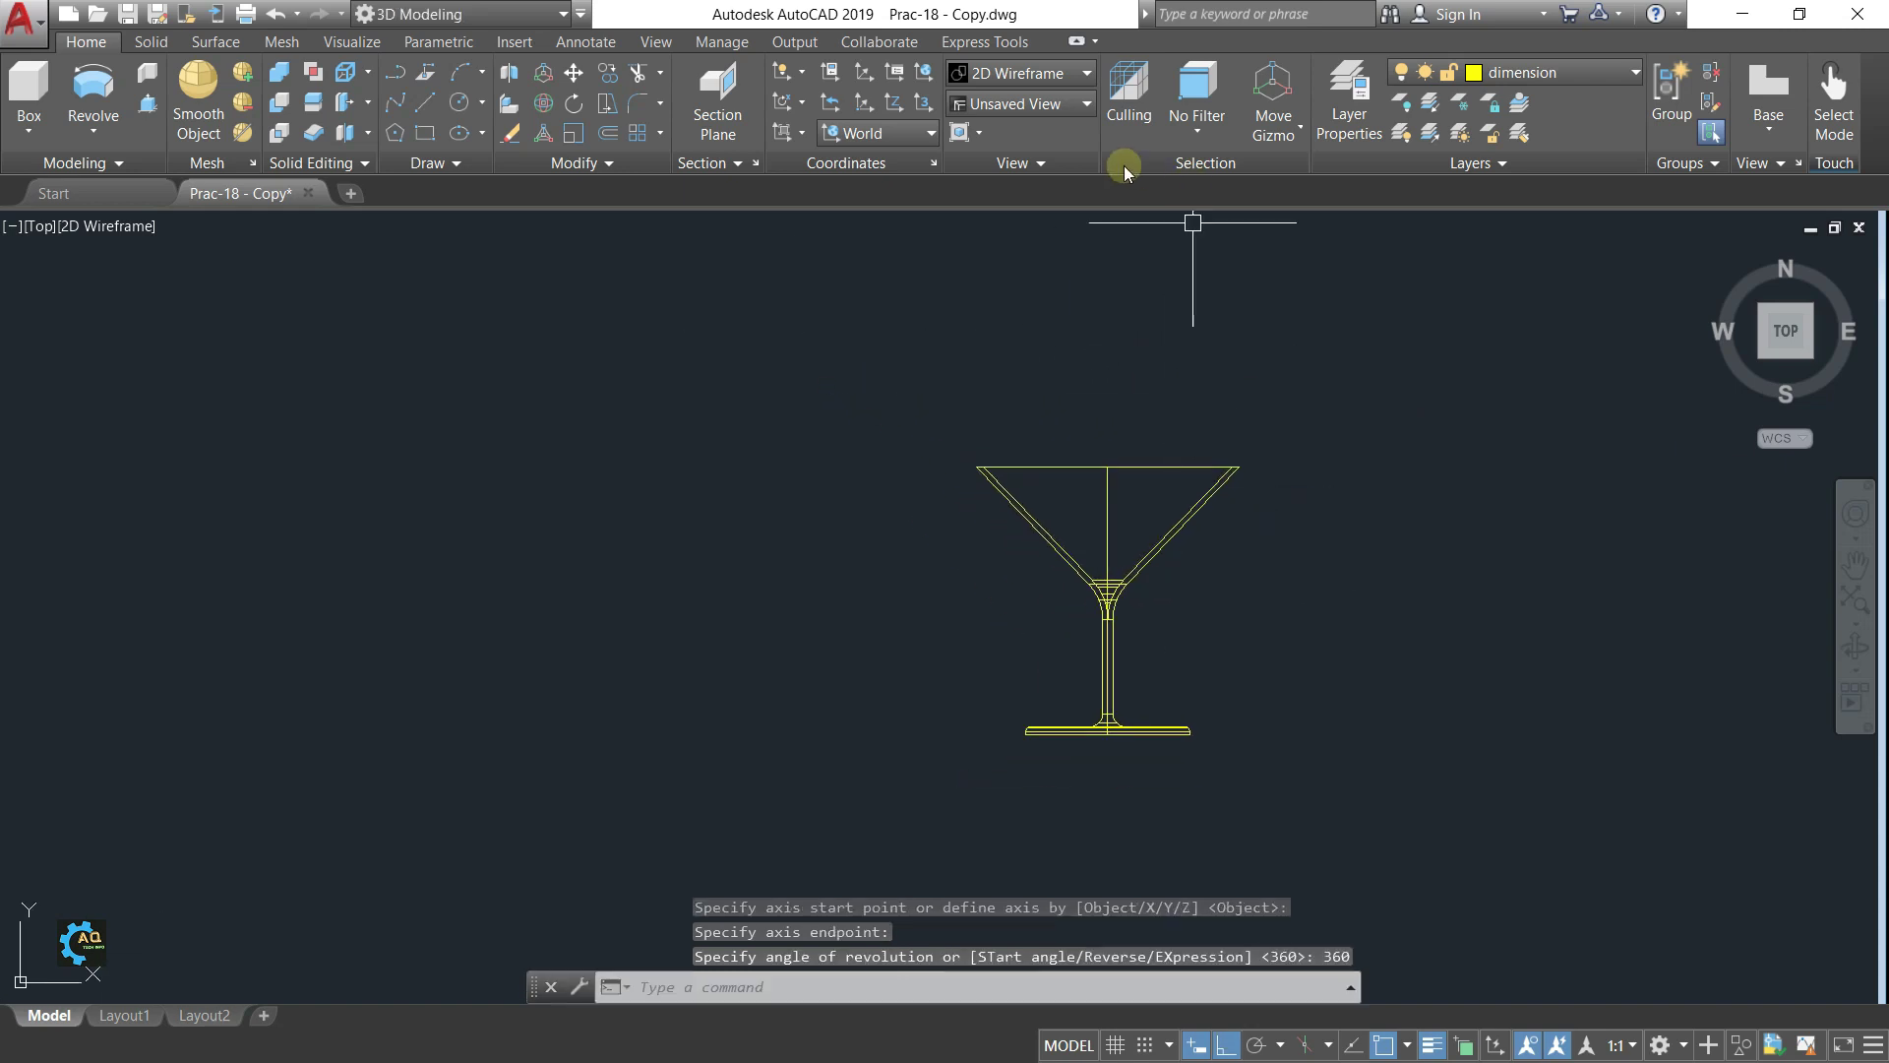
# - Set the Shaded with Edges style and SE Isometric view, then orbit to a tilted angle
pyautogui.click(1071, 91)
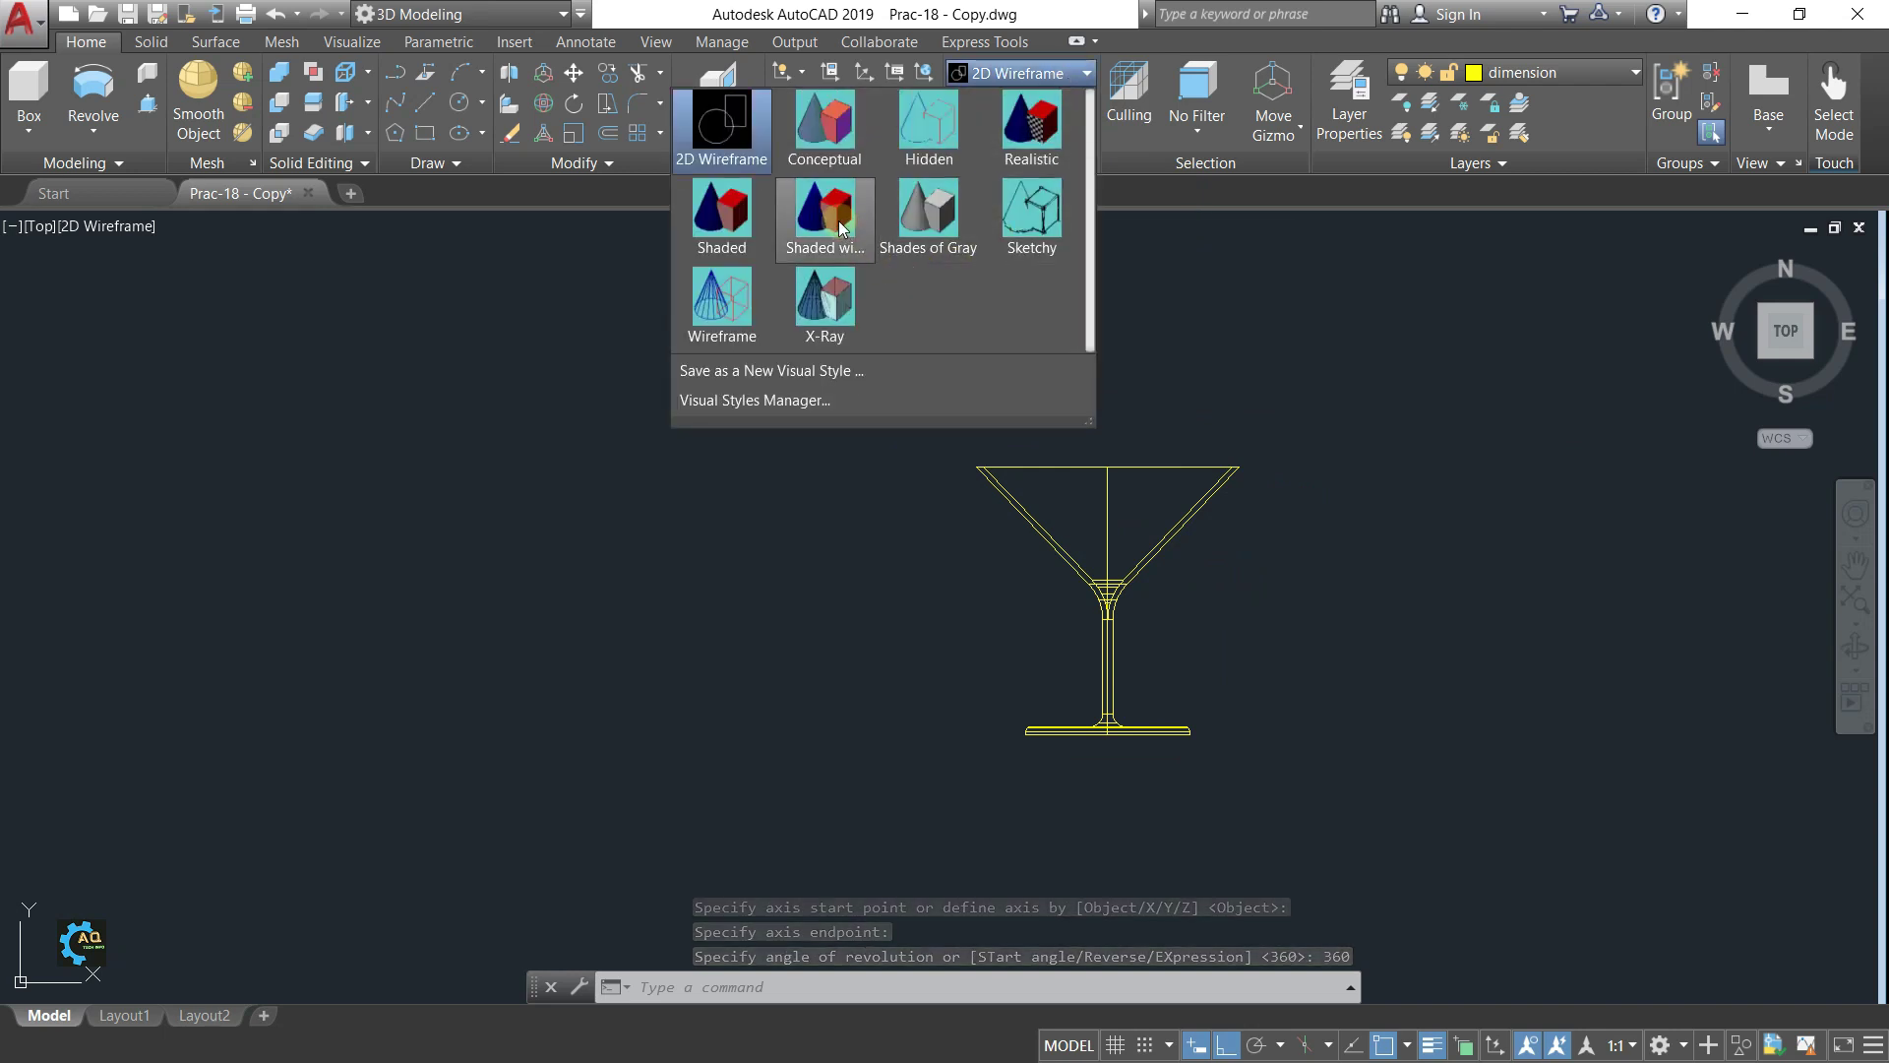
pyautogui.click(838, 222)
pyautogui.click(1023, 104)
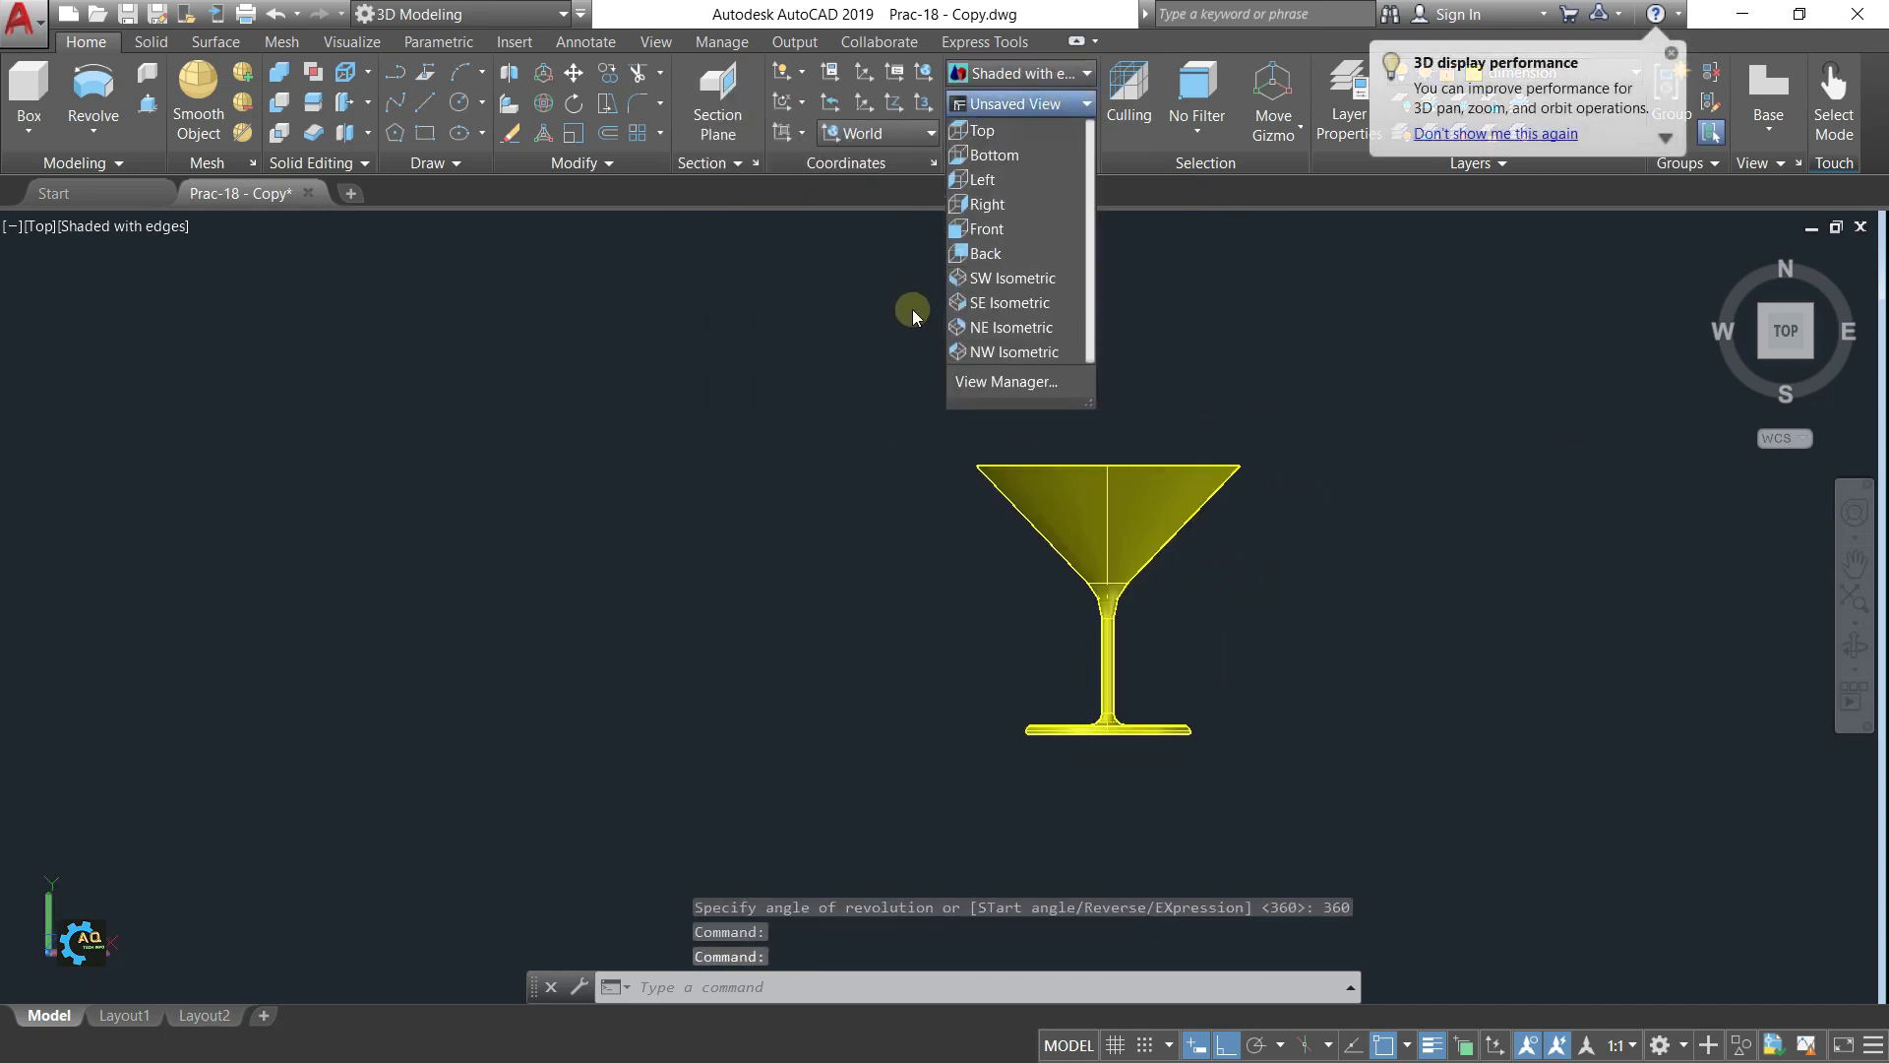
pyautogui.click(1006, 303)
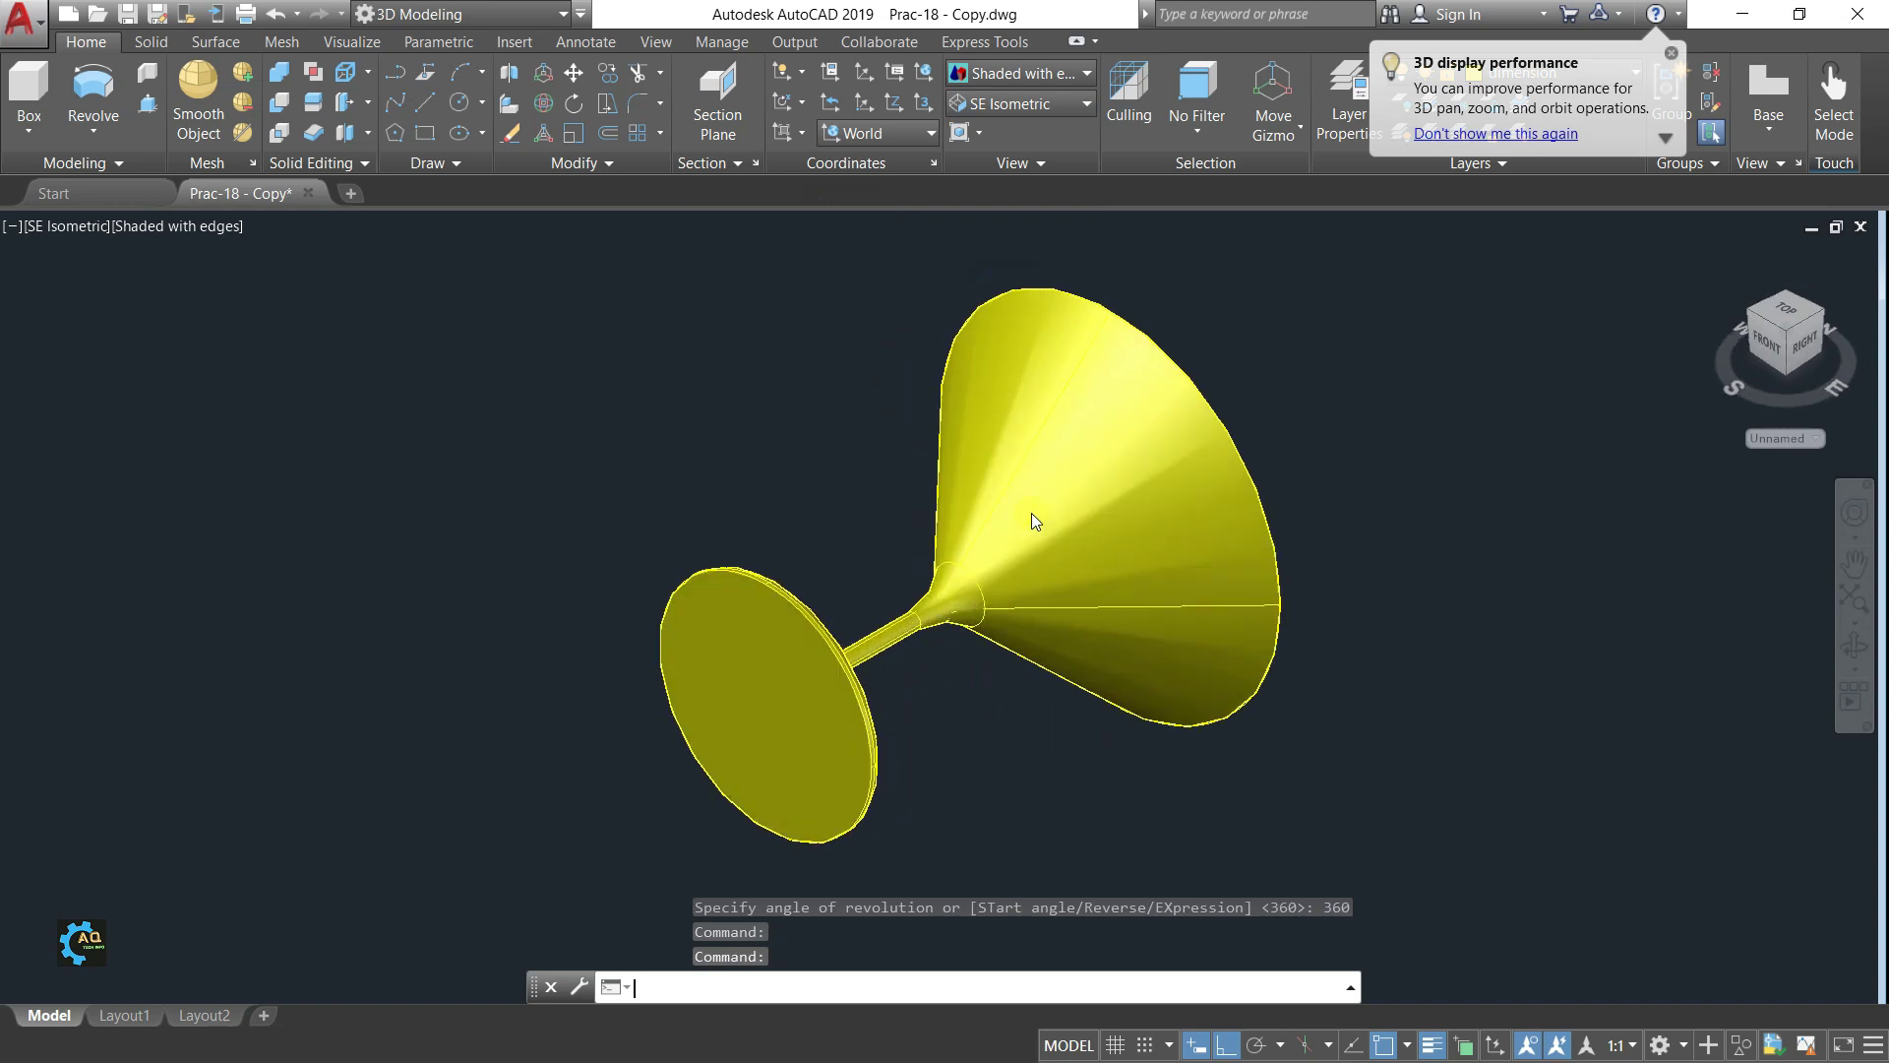
pyautogui.keyDown('shift'); pyautogui.moveTo(1366, 564); pyautogui.dragTo(937, 602, button='middle'); pyautogui.keyUp('shift')
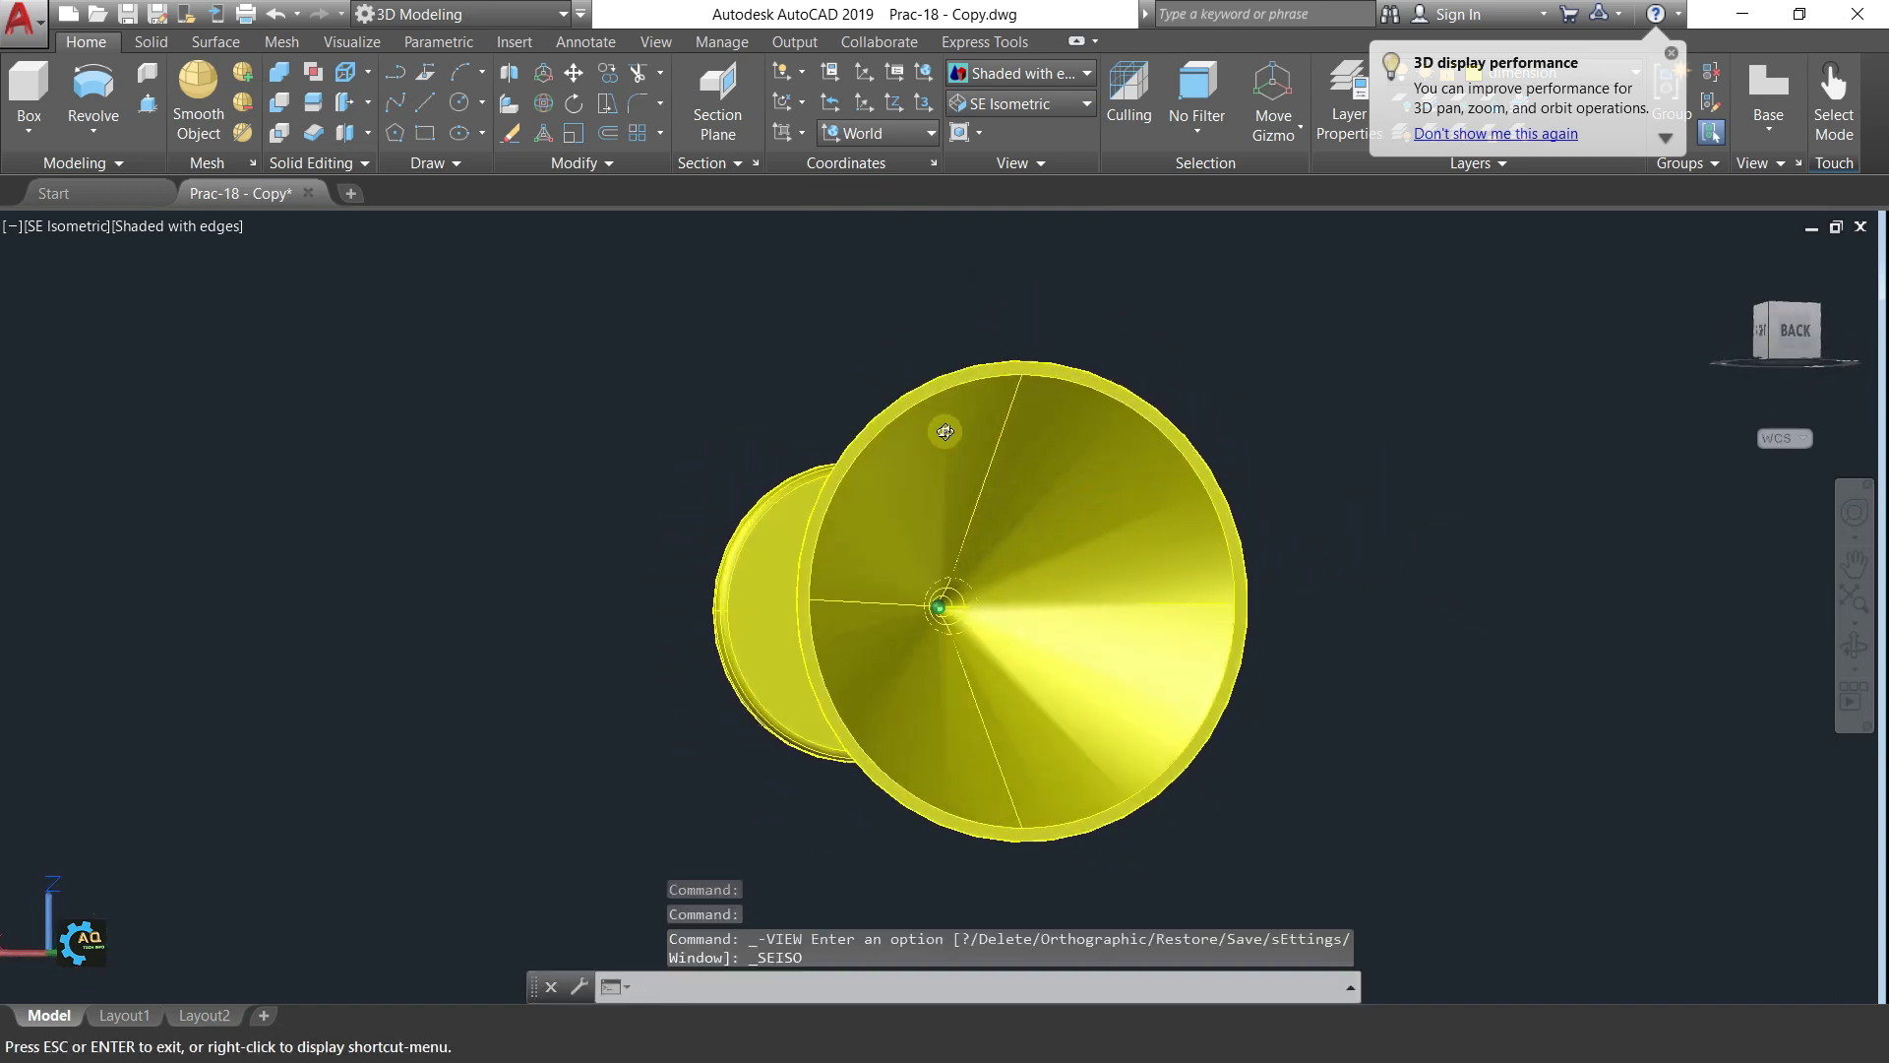
pyautogui.moveTo(938, 598)
pyautogui.keyDown('shift'); pyautogui.mouseDown(button='middle')
pyautogui.moveTo(880, 332)
pyautogui.moveTo(954, 274)
pyautogui.moveTo(983, 214)
pyautogui.mouseUp(button='middle'); pyautogui.keyUp('shift')
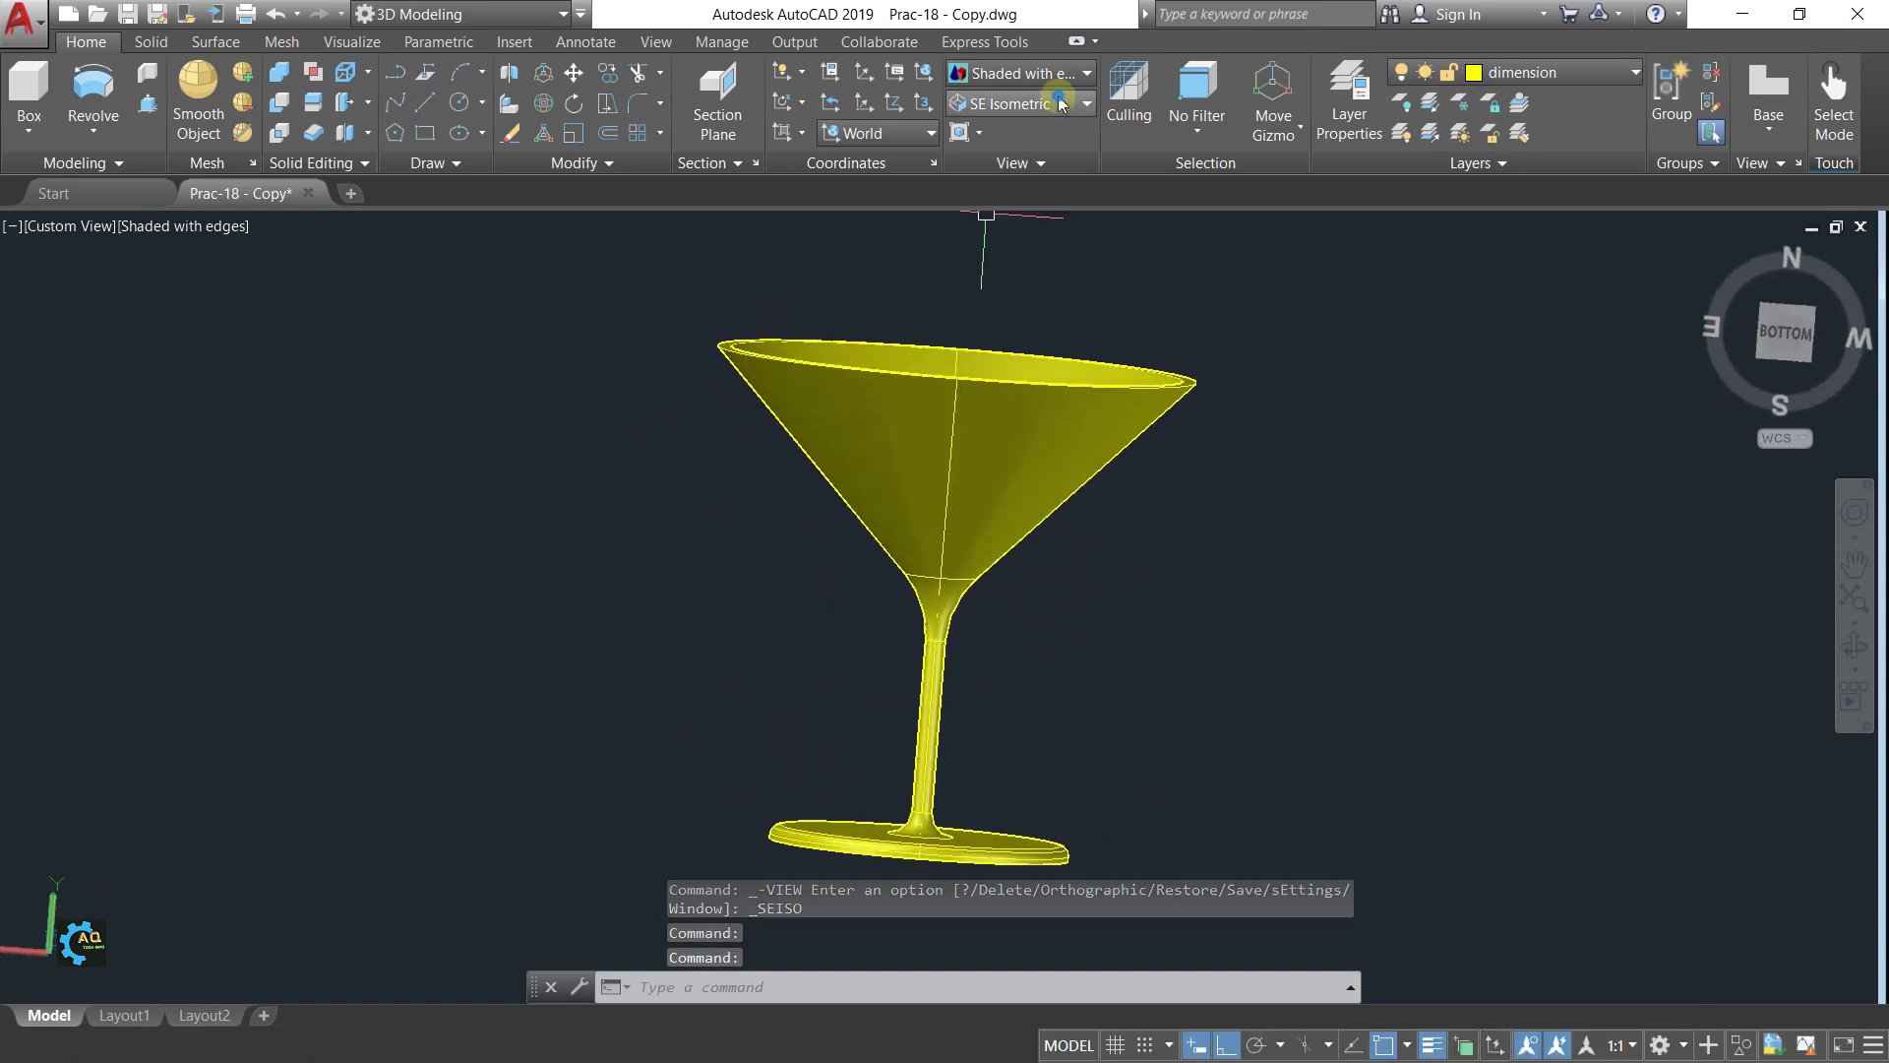
# - Switch the view back to the Top preset
pyautogui.click(1059, 103)
pyautogui.click(1029, 133)
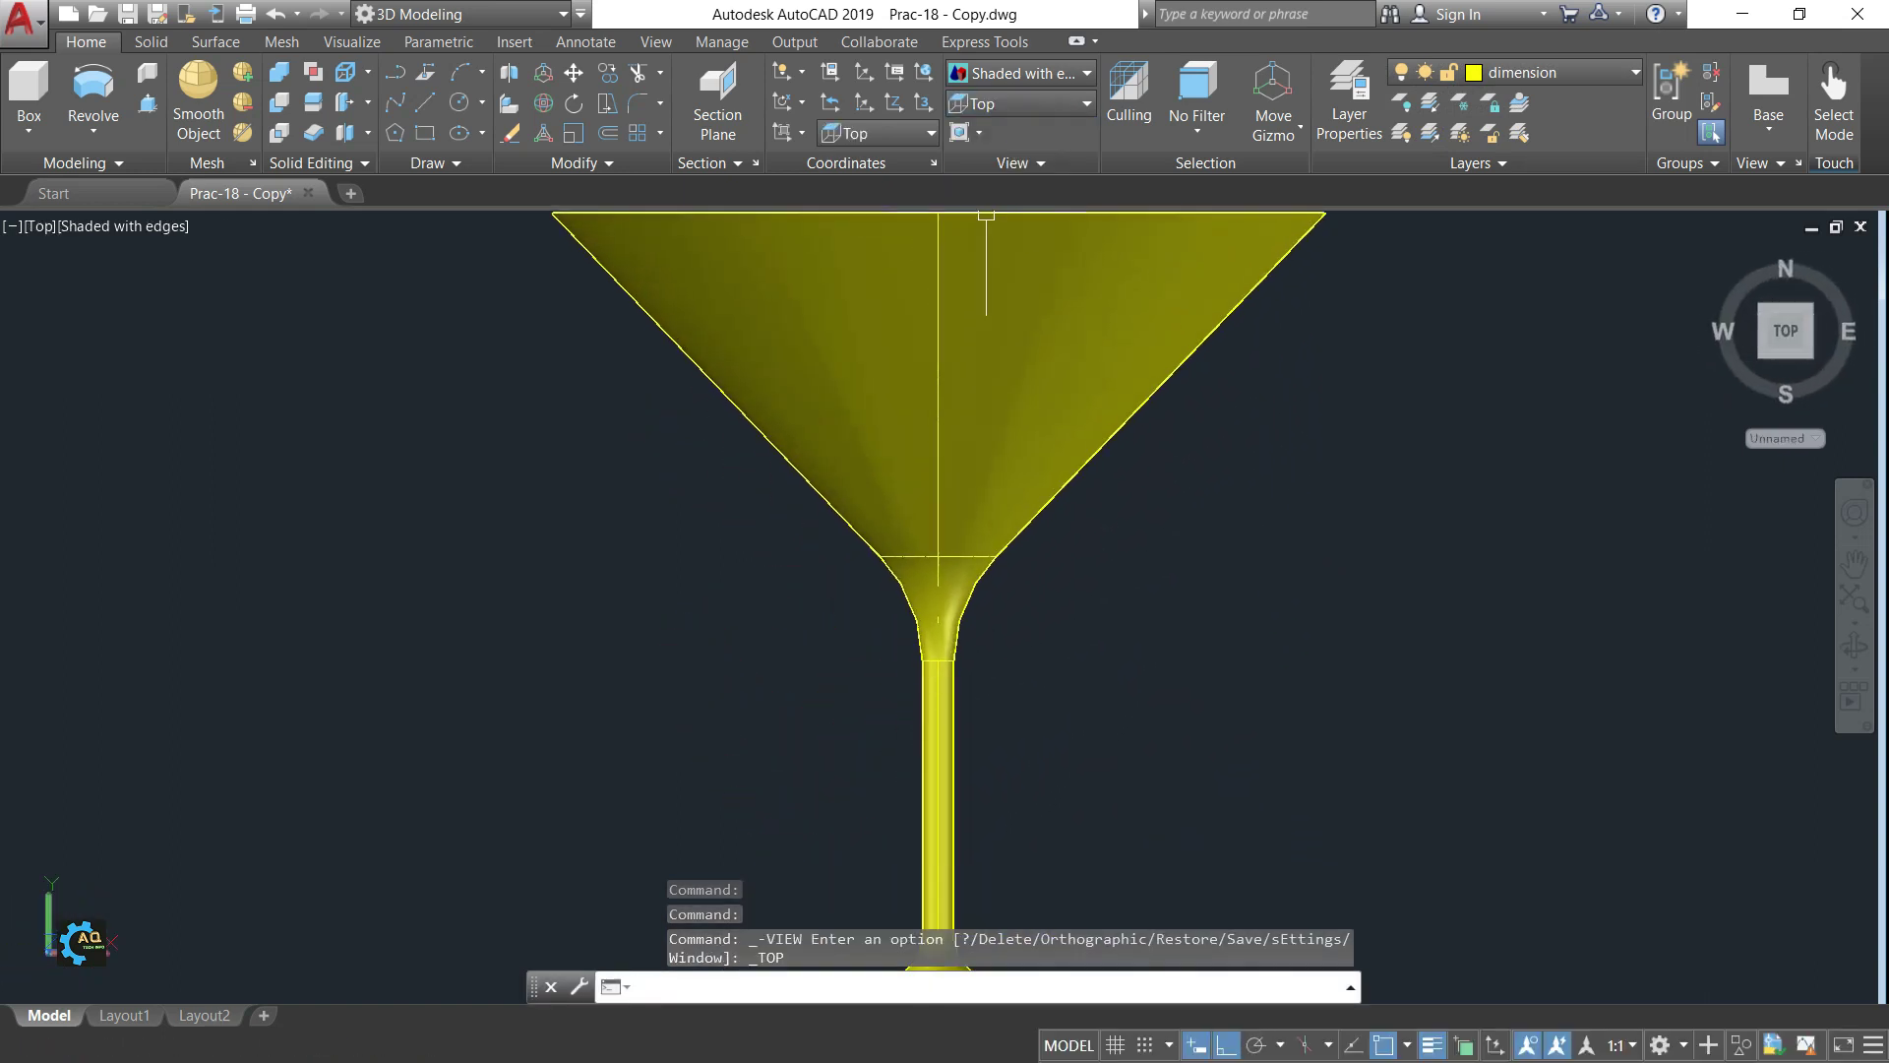